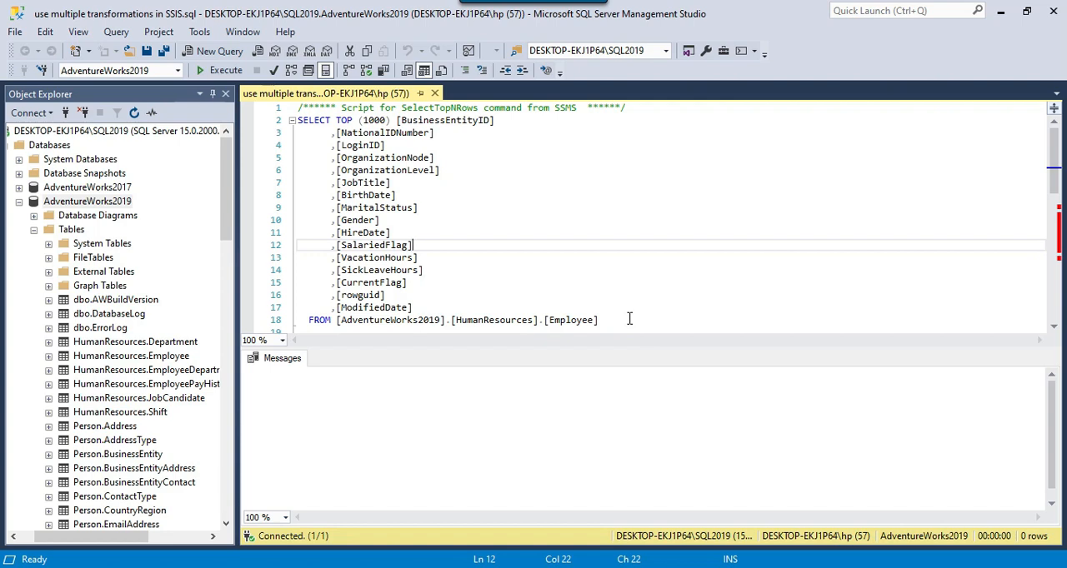
# Run only the SELECT TOP (1000) query on the HumanResources.Employee table in AdventureWorks2019.
pyautogui.moveTo(621, 321); pyautogui.dragTo(282, 125)
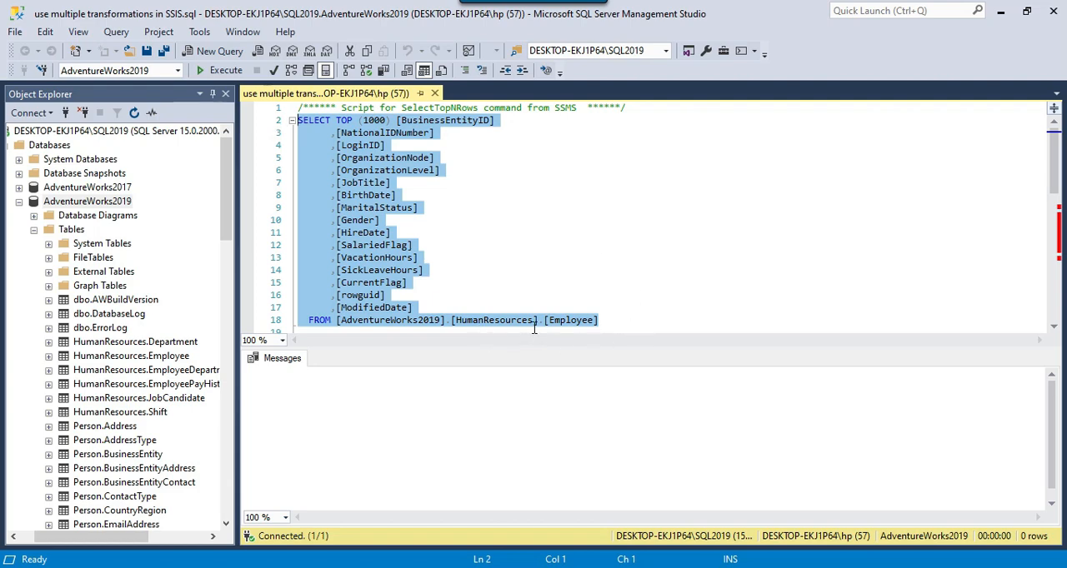
pyautogui.click(218, 71)
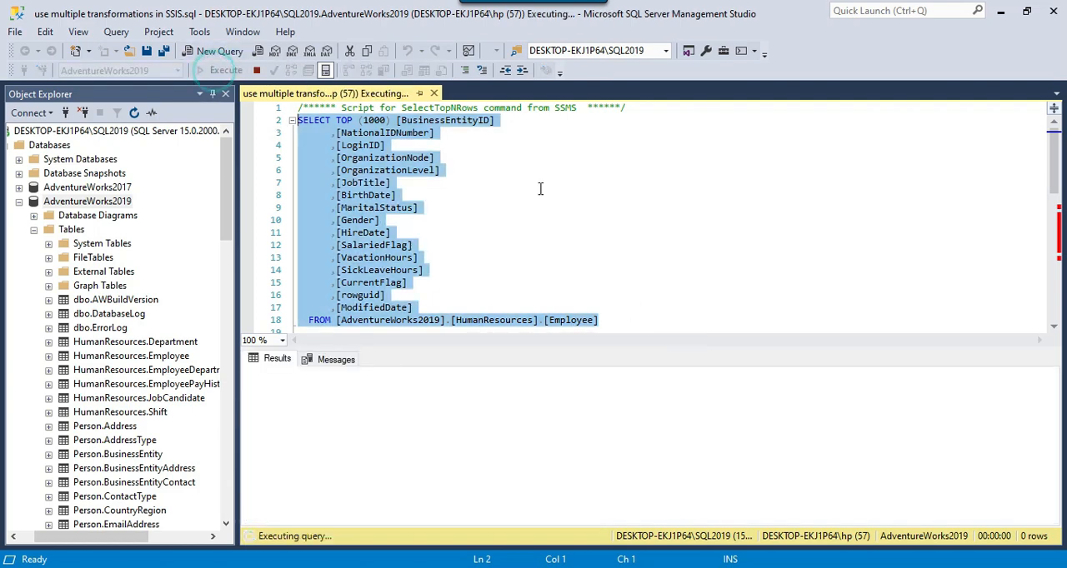
pyautogui.click(621, 260)
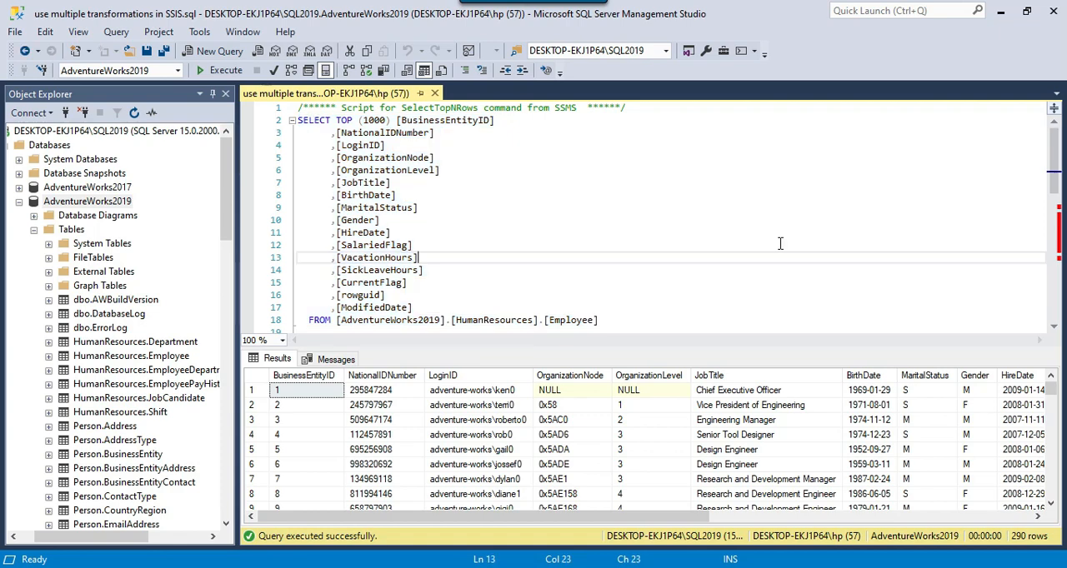
# Review the first requirement's rules for the new "Level" column and compare them with the HireDate column in the query results.
pyautogui.scroll(-6, 780, 244)
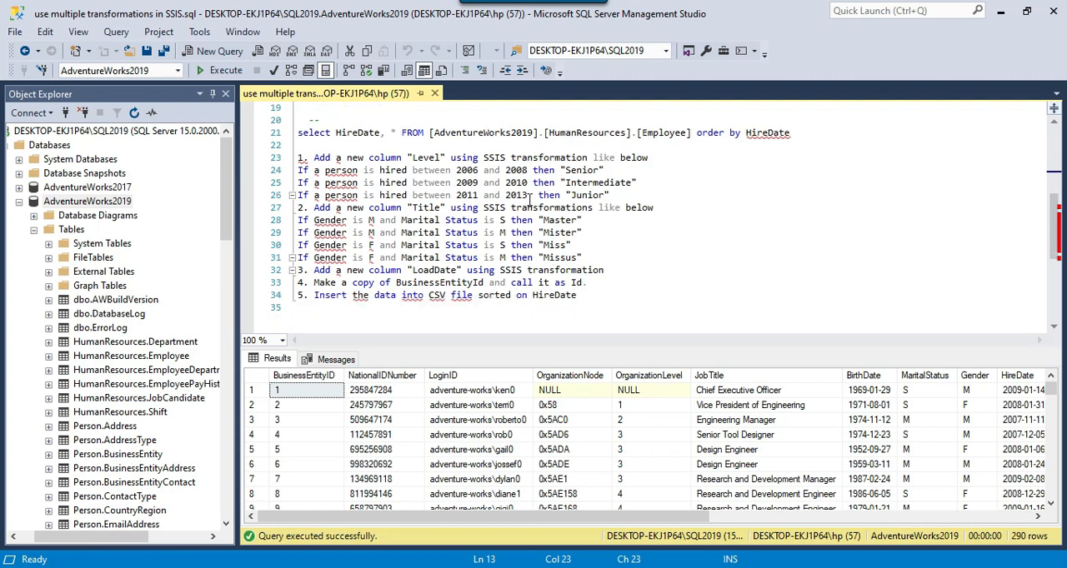
pyautogui.moveTo(314, 158); pyautogui.dragTo(653, 158)
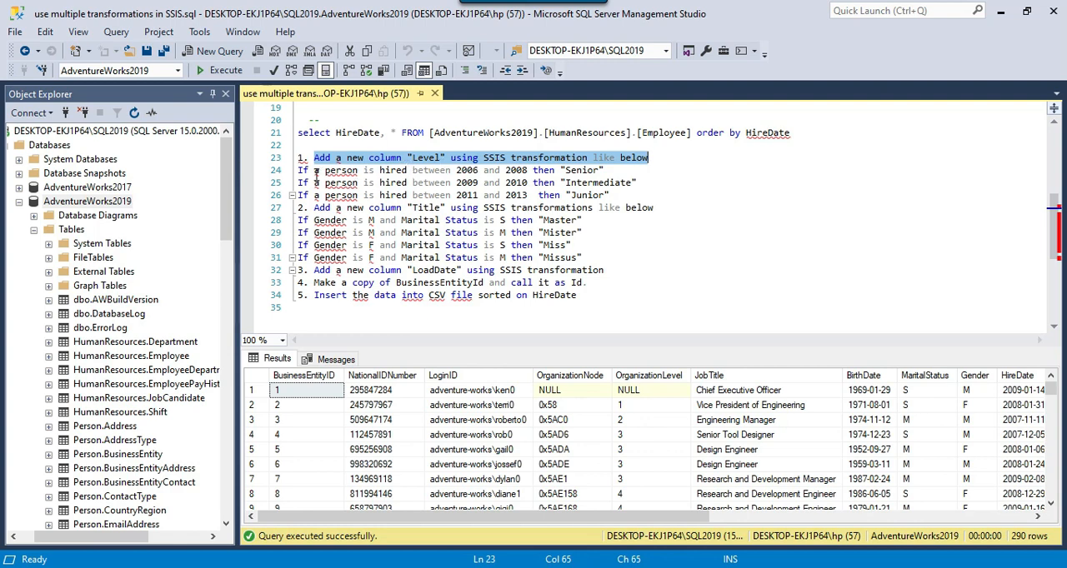
pyautogui.moveTo(299, 170); pyautogui.dragTo(609, 170)
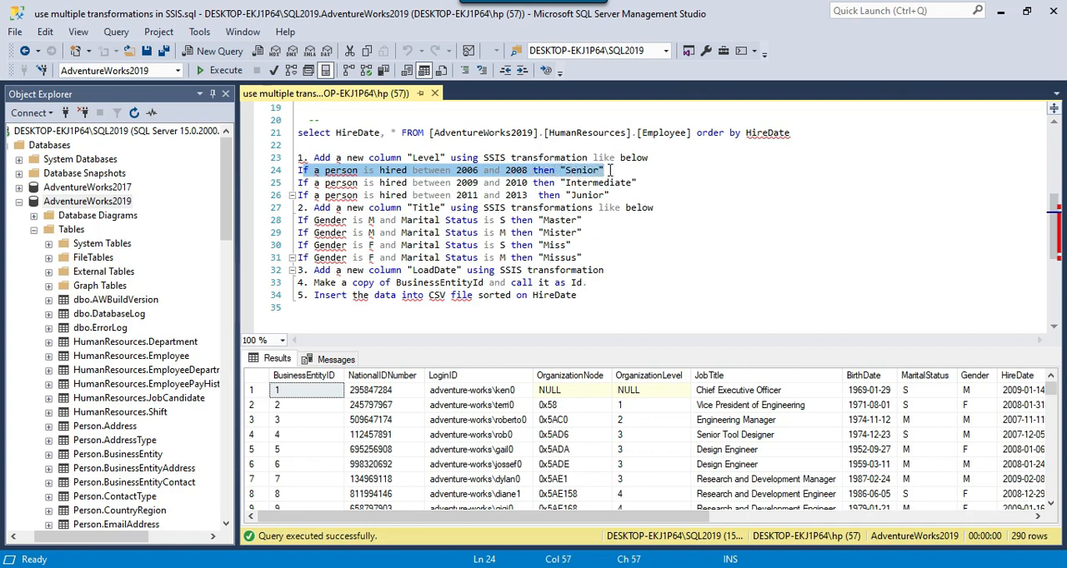
pyautogui.moveTo(299, 182); pyautogui.dragTo(647, 185)
pyautogui.moveTo(324, 195); pyautogui.dragTo(595, 195)
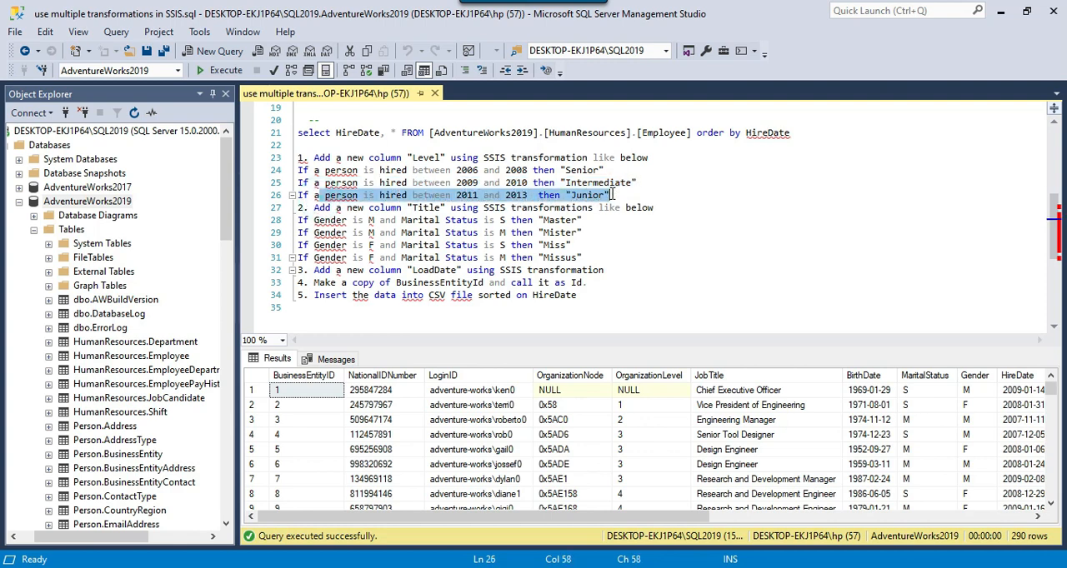
pyautogui.click(1018, 376)
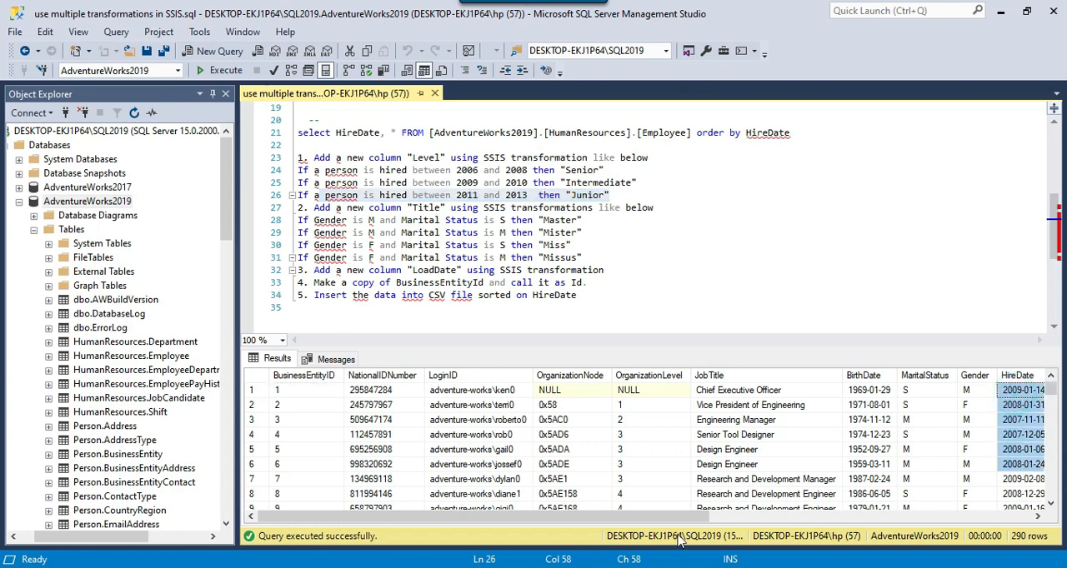
pyautogui.moveTo(658, 518); pyautogui.dragTo(763, 516)
pyautogui.click(858, 464)
pyautogui.click(847, 391)
pyautogui.moveTo(850, 414); pyautogui.dragTo(851, 494)
pyautogui.moveTo(407, 158); pyautogui.dragTo(447, 156)
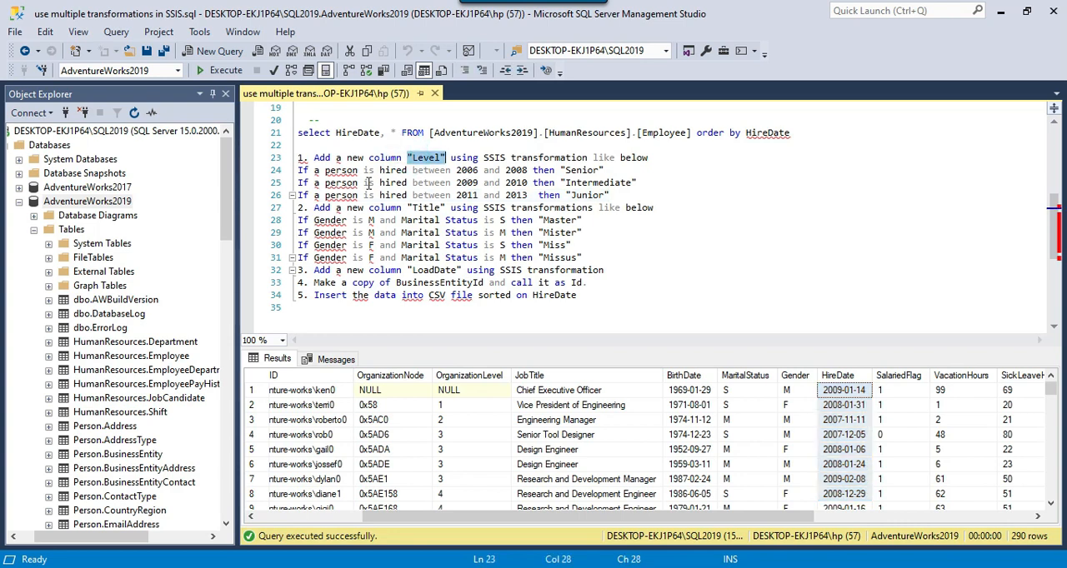
# Review the second requirement's rules for the new "Title" column against the Gender and MaritalStatus columns in the results.
pyautogui.moveTo(315, 208); pyautogui.dragTo(659, 210)
pyautogui.scroll(-1, 419, 207)
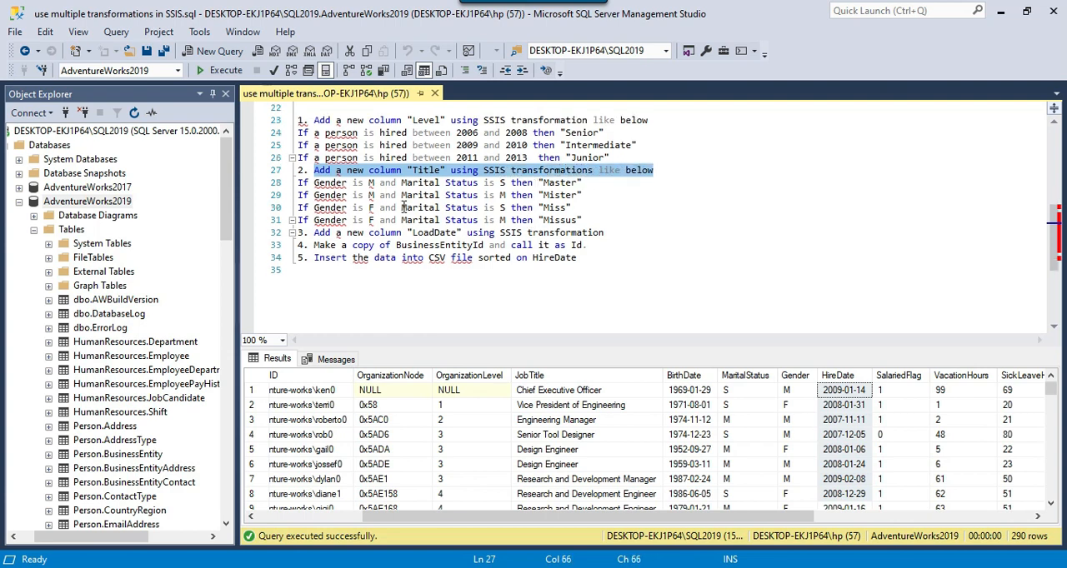
pyautogui.moveTo(801, 392); pyautogui.dragTo(807, 451)
pyautogui.moveTo(749, 388); pyautogui.dragTo(760, 463)
pyautogui.moveTo(313, 183); pyautogui.dragTo(575, 183)
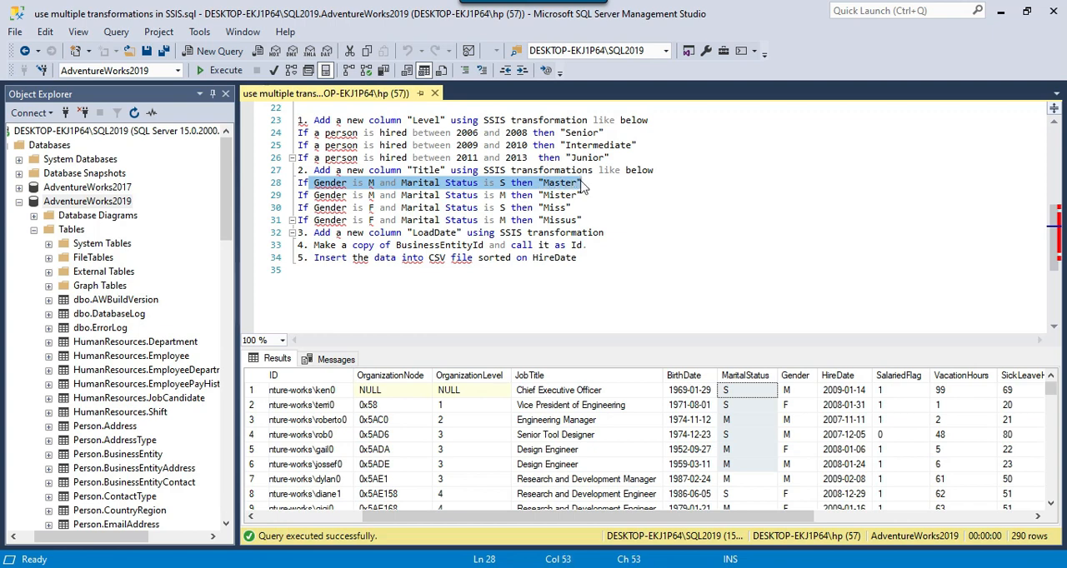
pyautogui.moveTo(408, 170); pyautogui.dragTo(446, 170)
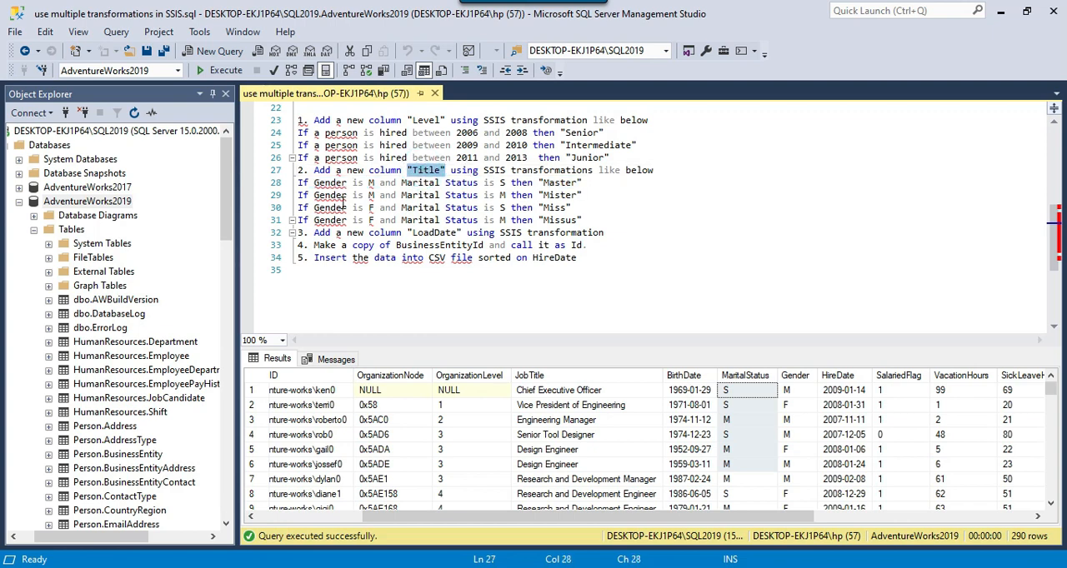
pyautogui.moveTo(312, 195); pyautogui.dragTo(510, 195)
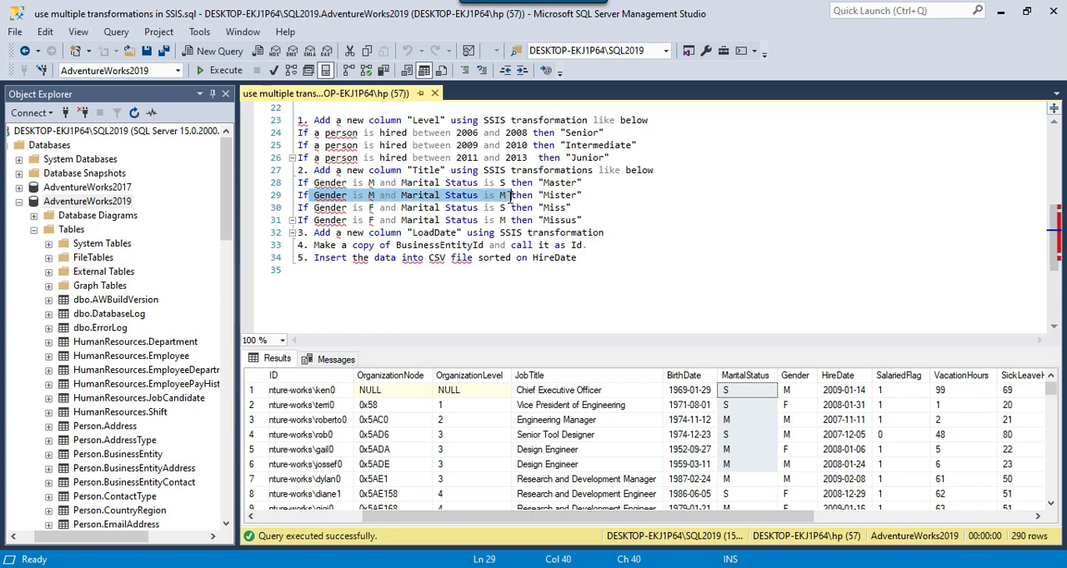
pyautogui.moveTo(581, 195); pyautogui.dragTo(543, 195)
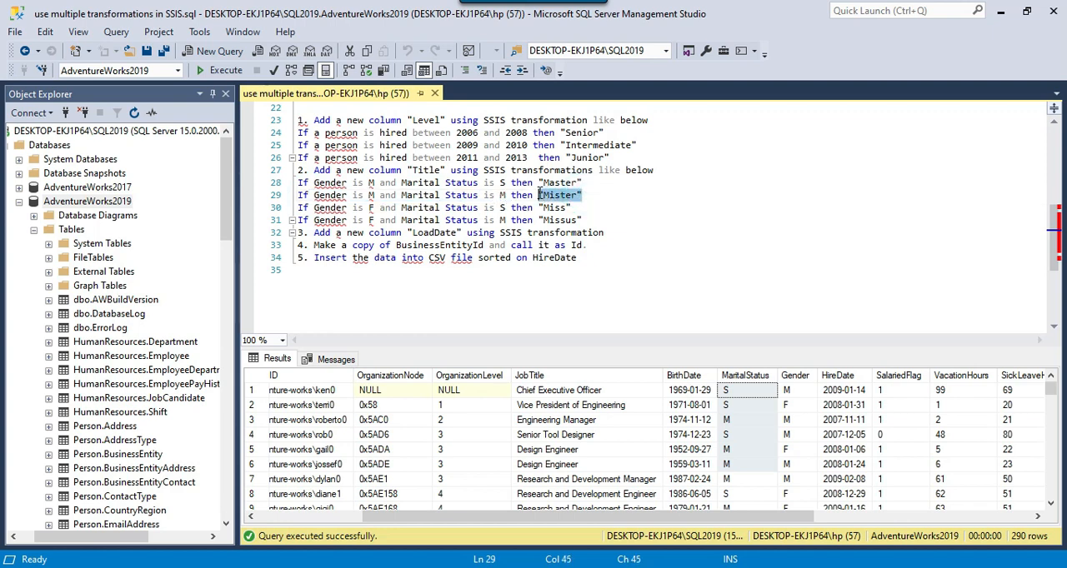
pyautogui.moveTo(314, 207); pyautogui.dragTo(499, 208)
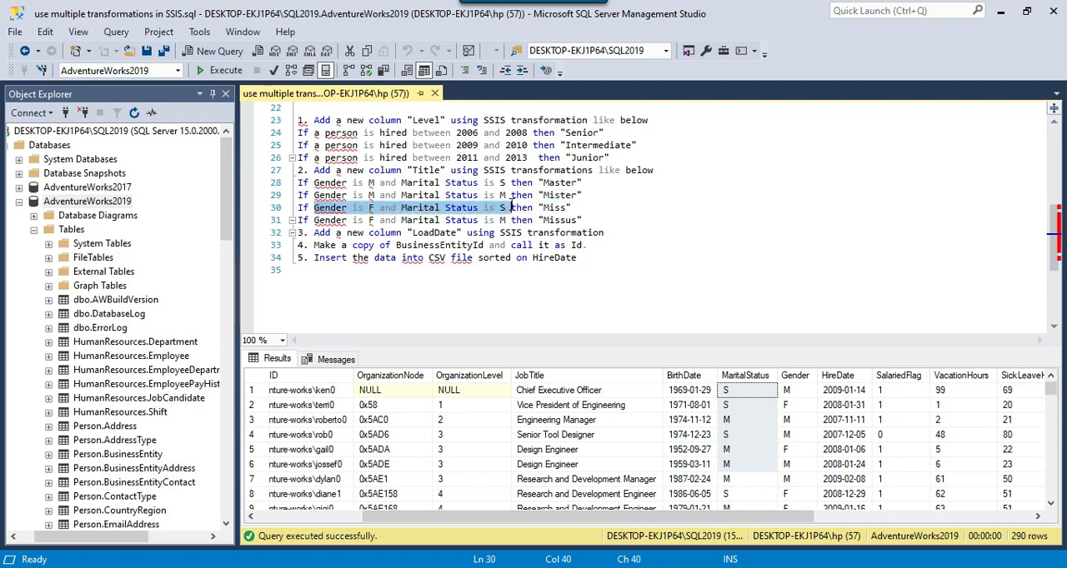
pyautogui.moveTo(571, 208); pyautogui.dragTo(539, 207)
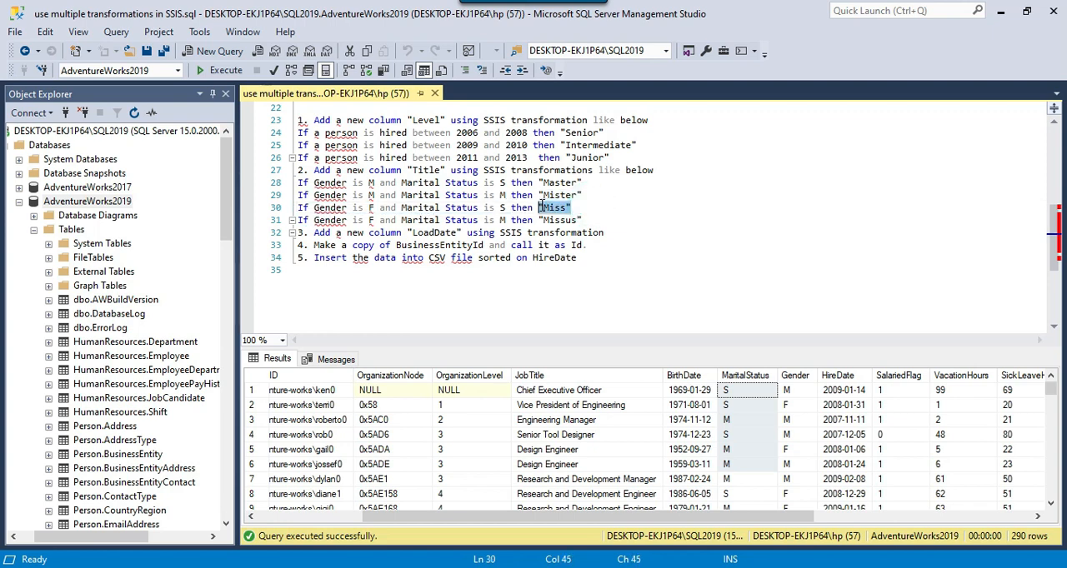
pyautogui.moveTo(313, 220); pyautogui.dragTo(510, 220)
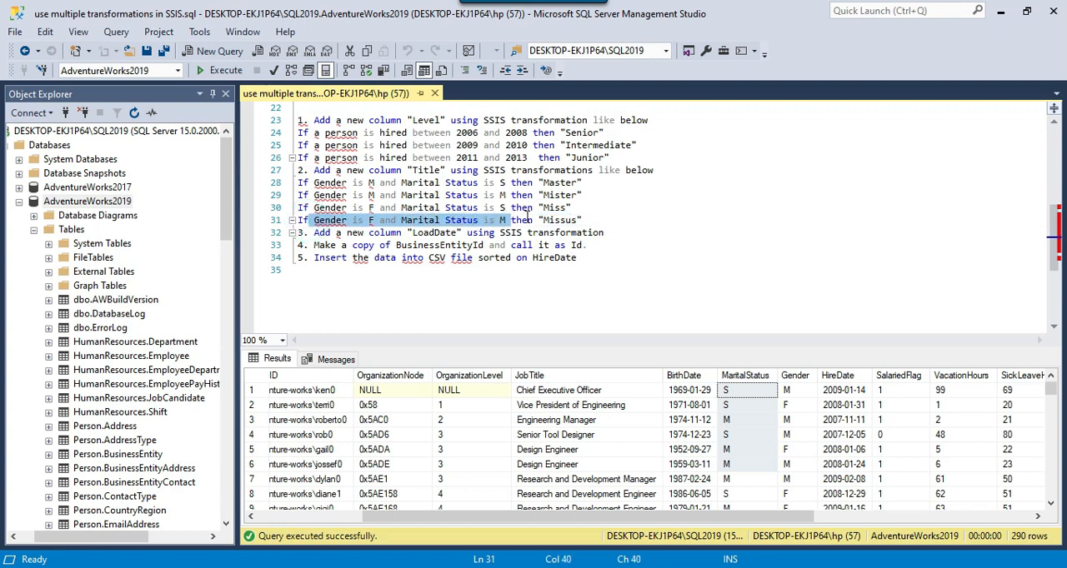
pyautogui.moveTo(588, 219); pyautogui.dragTo(422, 170)
# Review the remaining requirements on the LoadDate column, the BusinessEntityId copy and the CSV output sorted on HireDate.
pyautogui.moveTo(312, 232); pyautogui.dragTo(608, 234)
pyautogui.click(349, 258)
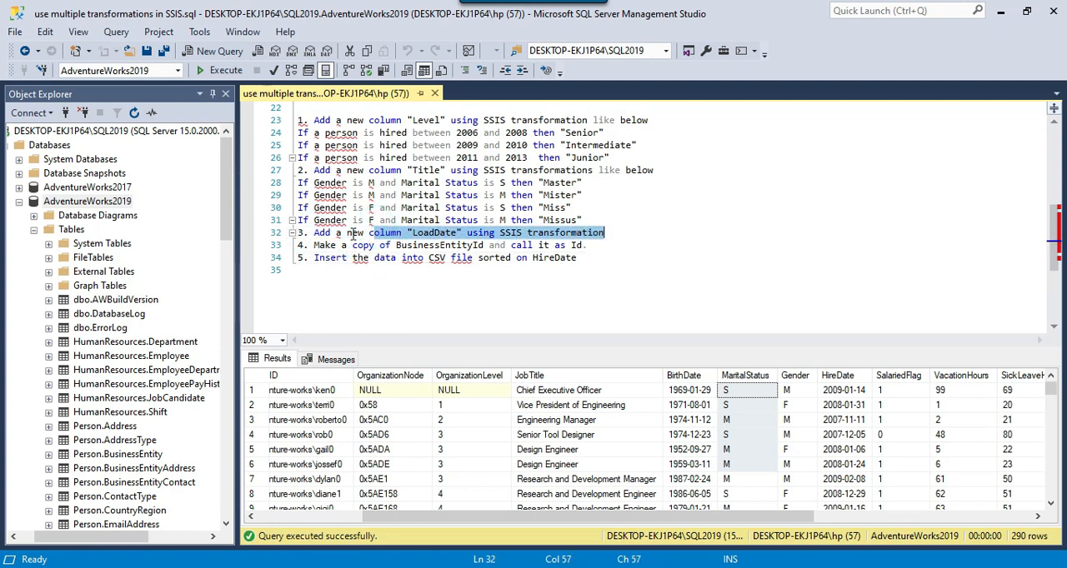
pyautogui.moveTo(315, 245); pyautogui.dragTo(599, 245)
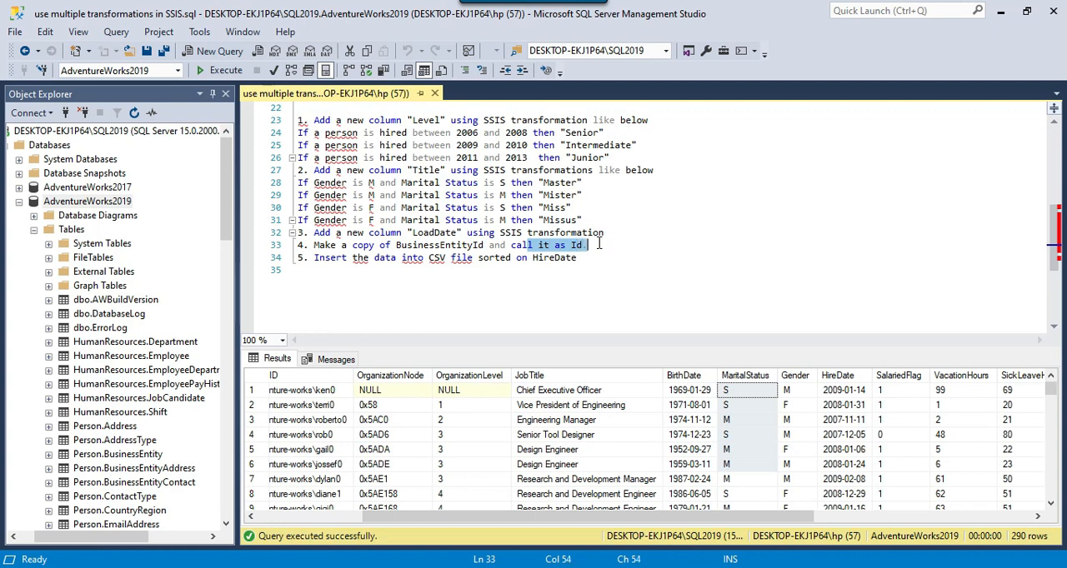
pyautogui.moveTo(314, 258); pyautogui.dragTo(577, 259)
pyautogui.moveTo(850, 390); pyautogui.dragTo(858, 450)
pyautogui.scroll(-3, 857, 450)
pyautogui.scroll(-4, 857, 450)
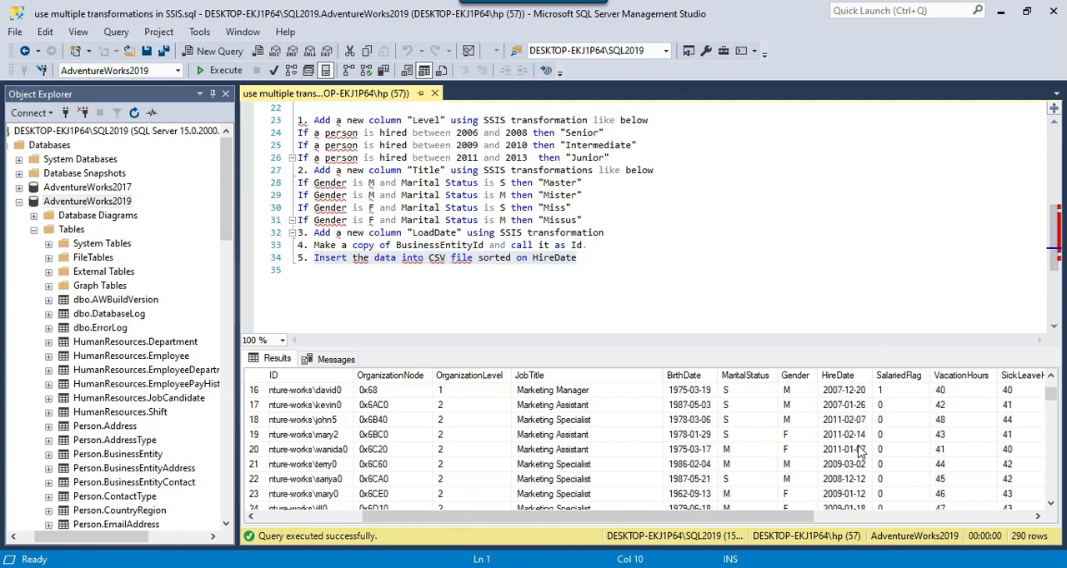
pyautogui.scroll(7, 858, 450)
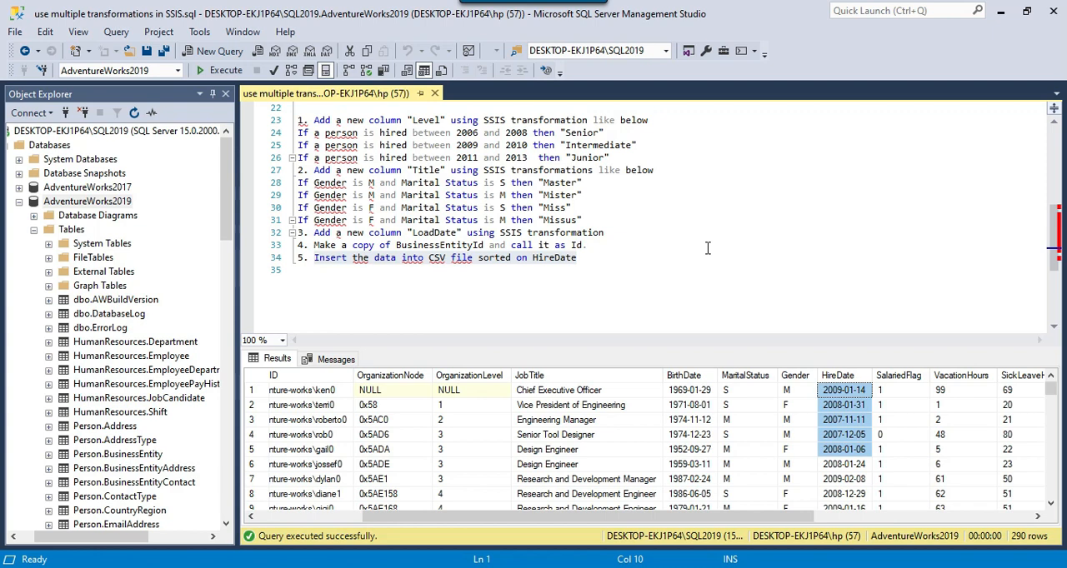
pyautogui.click(601, 257)
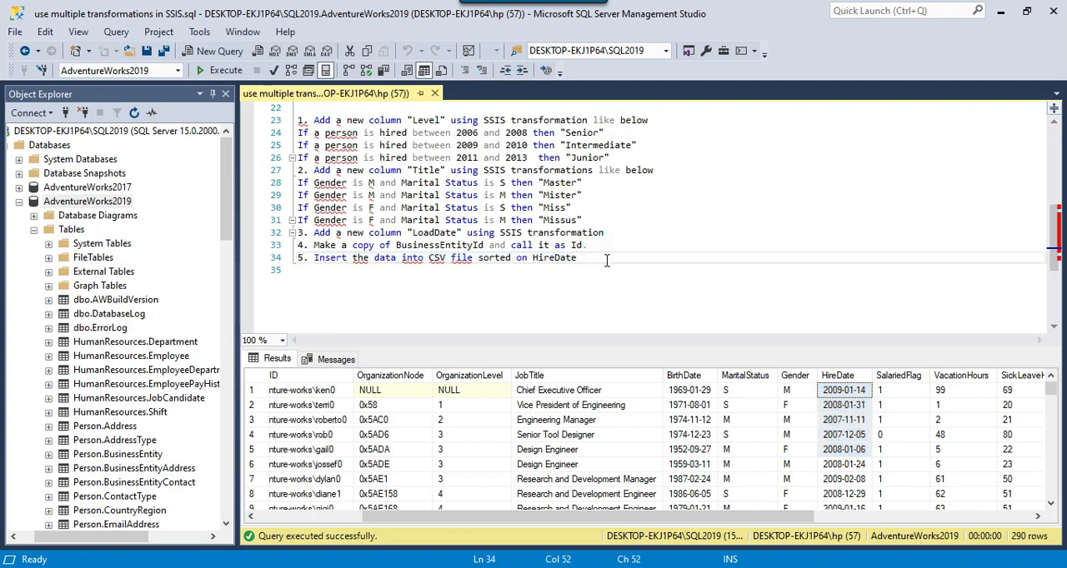
pyautogui.scroll(1, 607, 261)
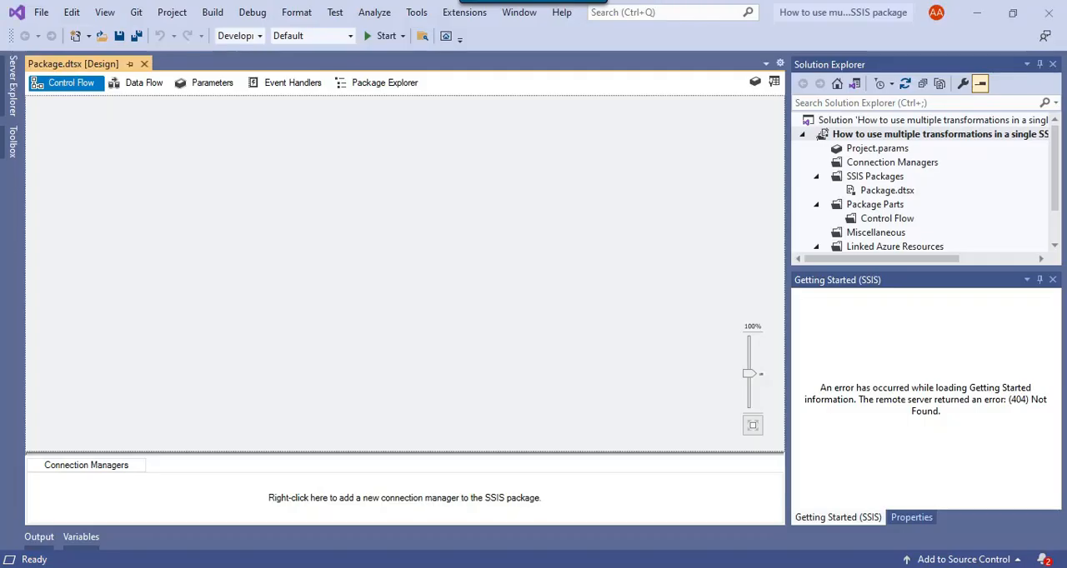
# In Visual Studio, show the SSIS Toolbox, add a Data Flow Task to the package's control flow and open it.
pyautogui.click(774, 83)
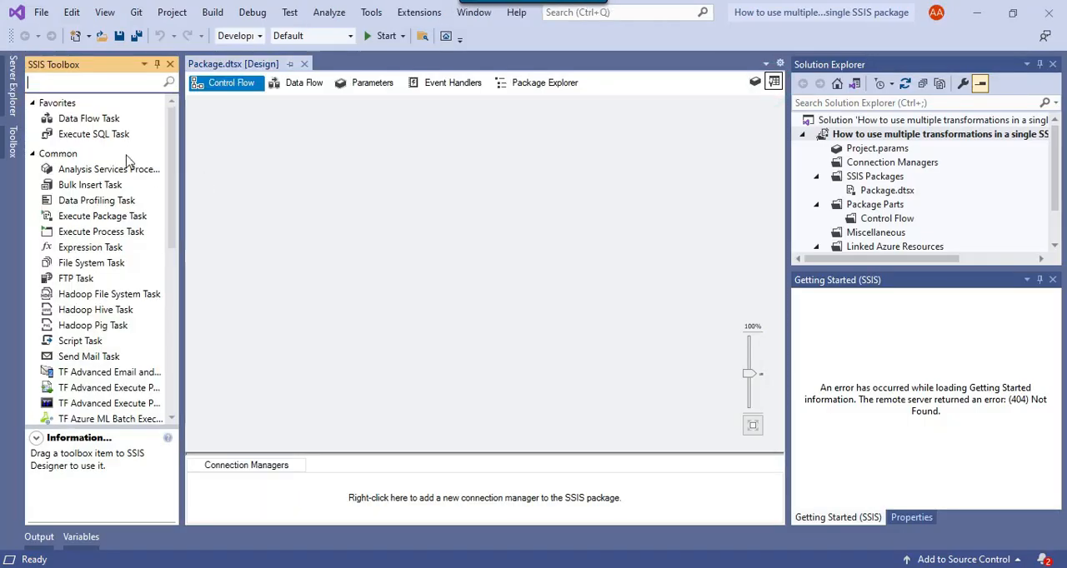
pyautogui.moveTo(71, 118); pyautogui.dragTo(369, 158)
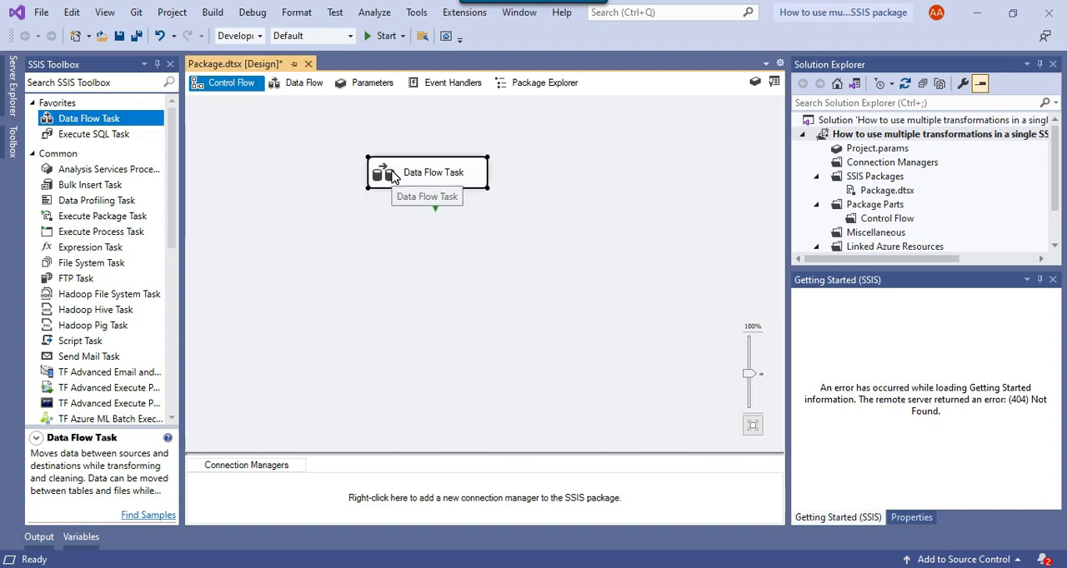
pyautogui.doubleClick(379, 175)
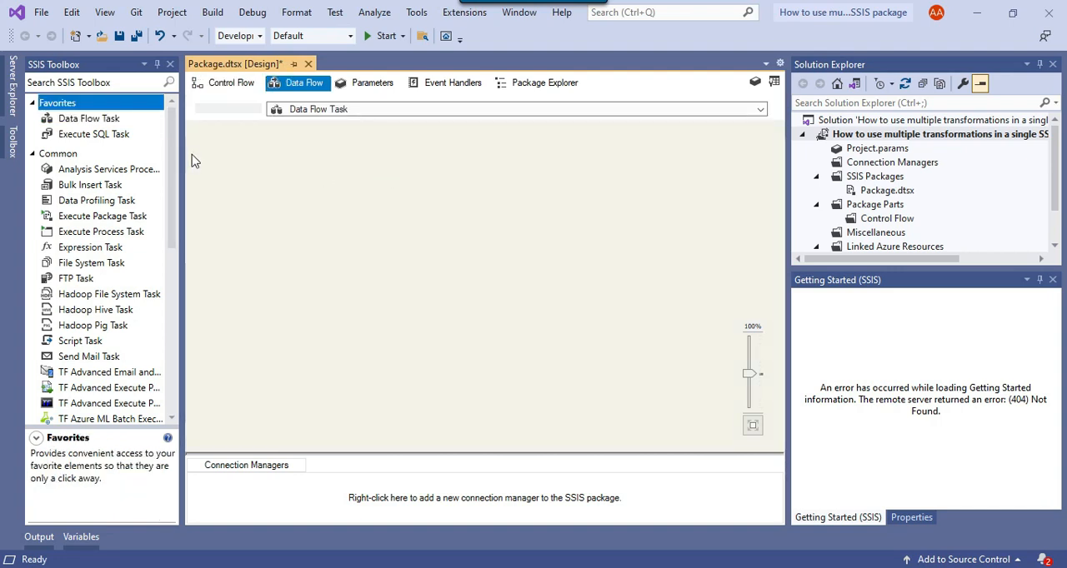
# Search the SSIS Toolbox for "ole" and add an OLE DB Source to the data flow.
pyautogui.click(79, 84)
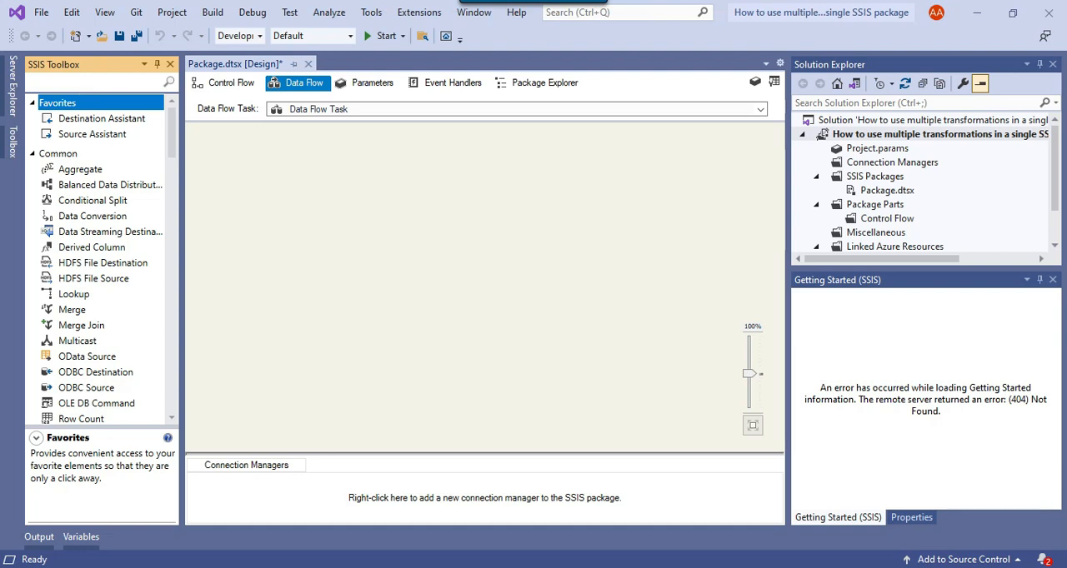
pyautogui.write('old')
pyautogui.press('BackSpace')
pyautogui.write('e')
pyautogui.moveTo(87, 211); pyautogui.dragTo(338, 159)
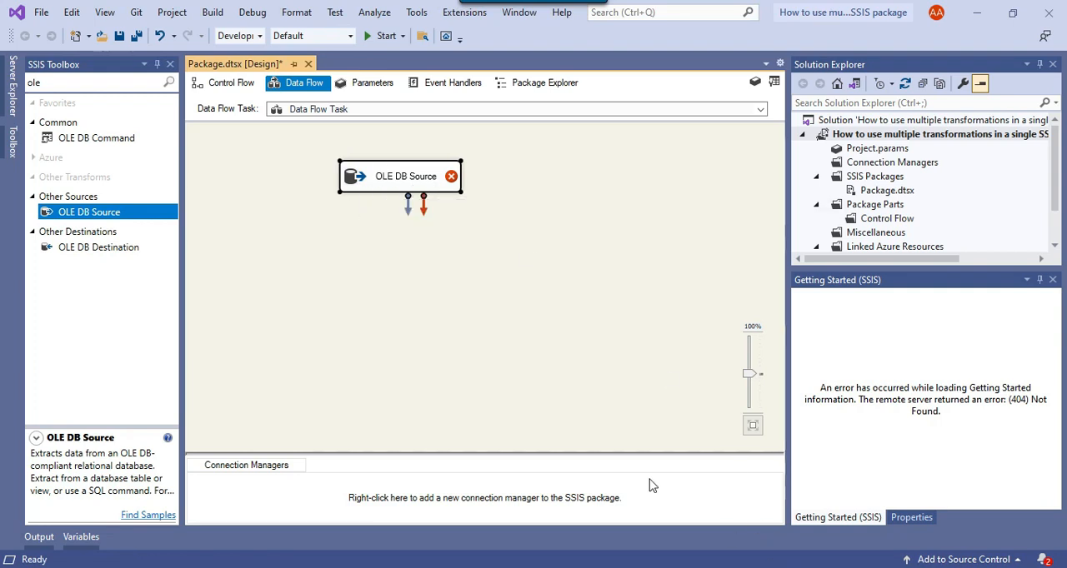
# Open the OLE DB Source for editing and assign it a new connection manager using the DESKTOP-EKJ1P64\SQL2019.AdventureWorks2019 data connection.
pyautogui.rightClick(412, 166)
pyautogui.click(476, 177)
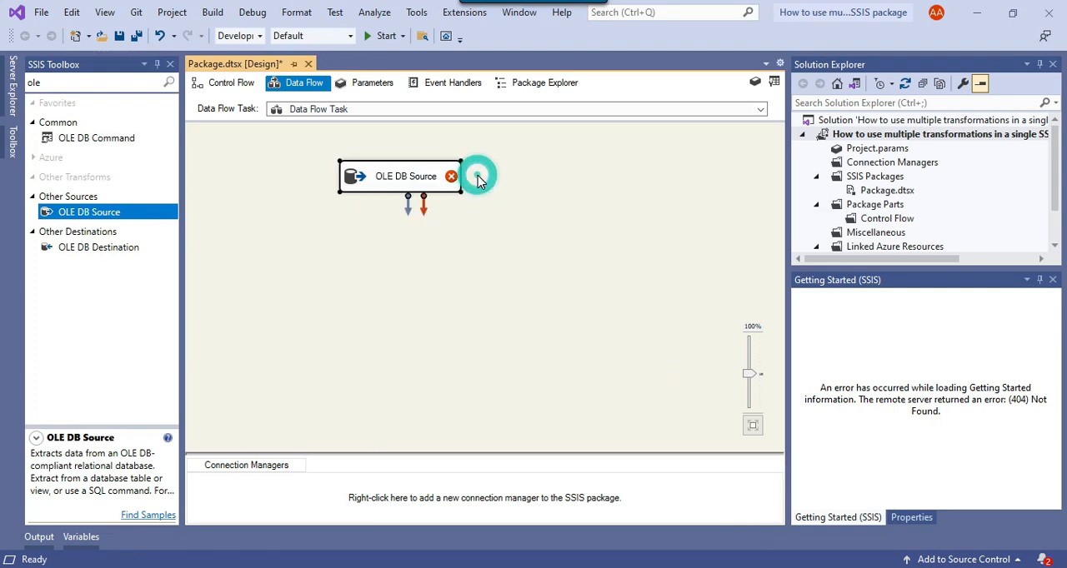
pyautogui.click(702, 202)
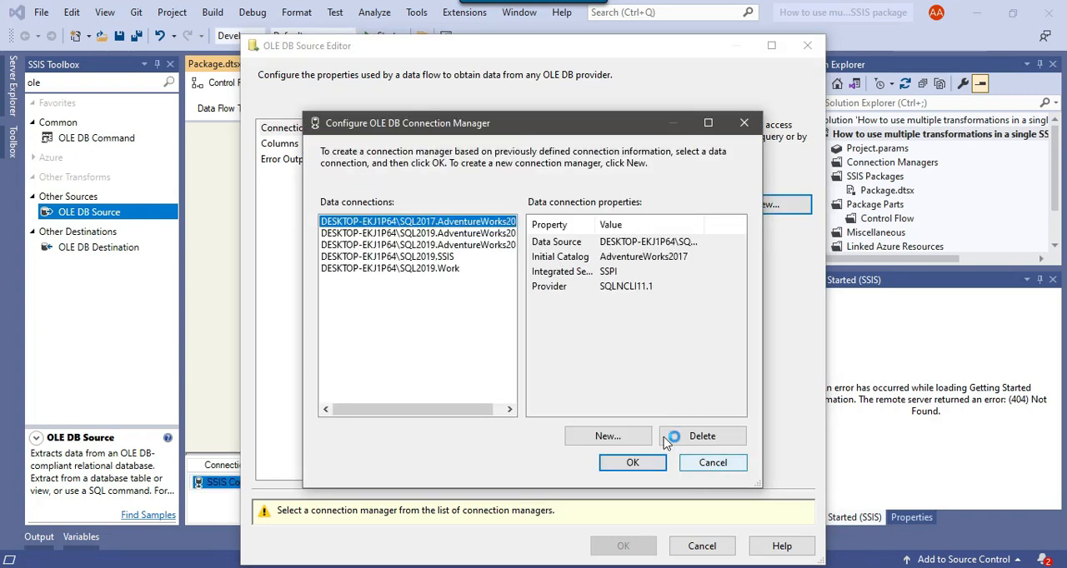
pyautogui.moveTo(758, 483); pyautogui.dragTo(922, 481)
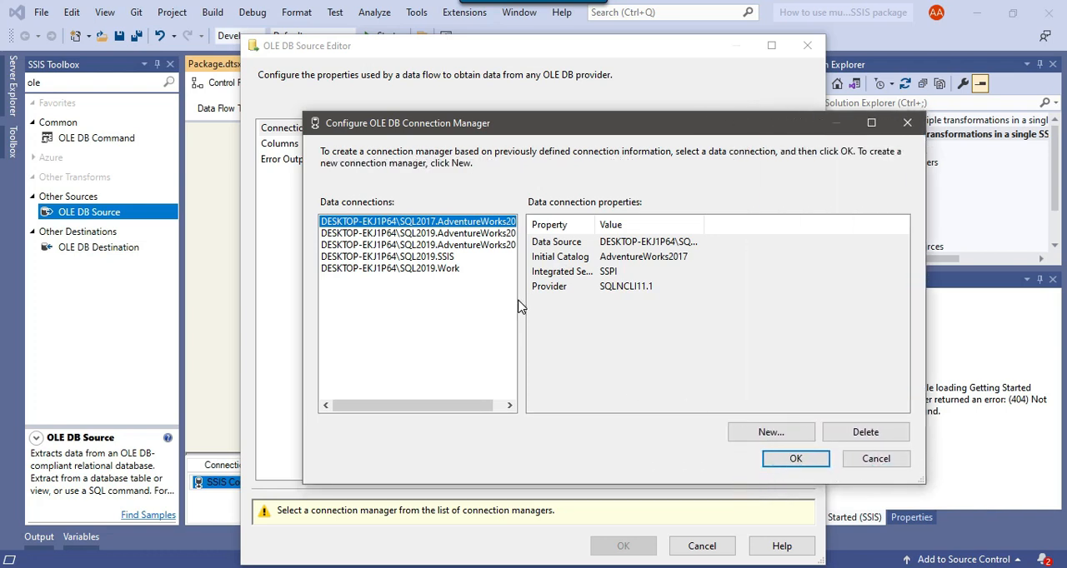
pyautogui.moveTo(473, 404); pyautogui.dragTo(484, 405)
pyautogui.click(495, 245)
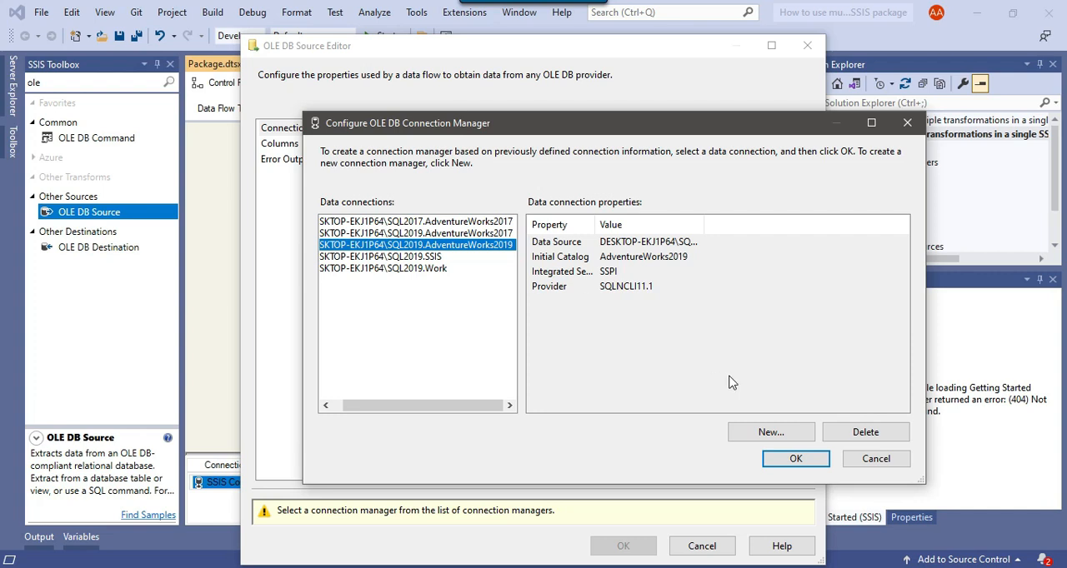
pyautogui.click(803, 464)
# Set the OLE DB Source's data access mode to SQL command and, in SSMS, remove TOP (1000) from the Employee SELECT query.
pyautogui.click(425, 245)
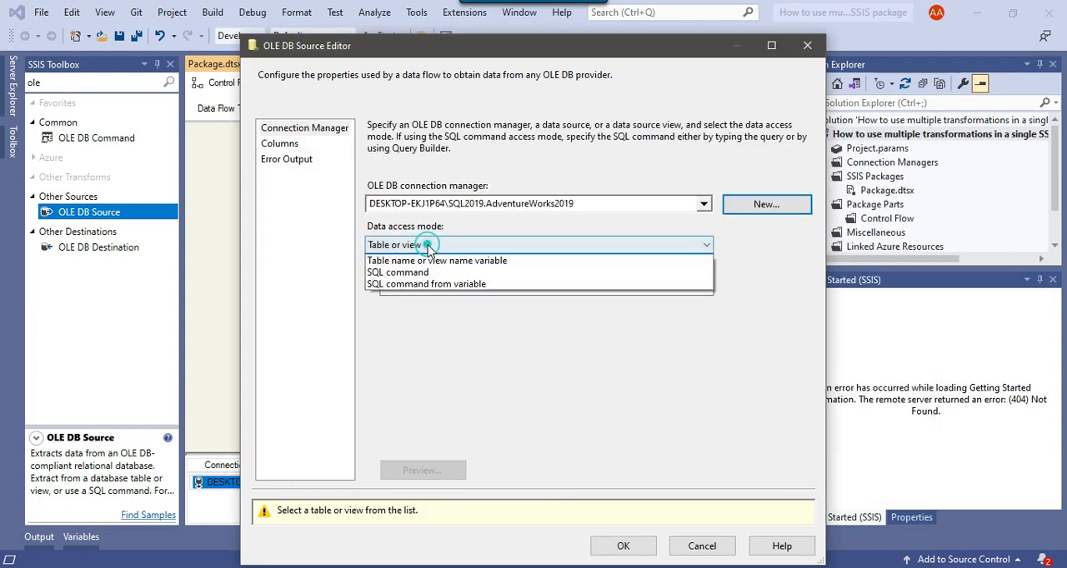
pyautogui.click(417, 285)
pyautogui.hotkey('alt', 'Tab')
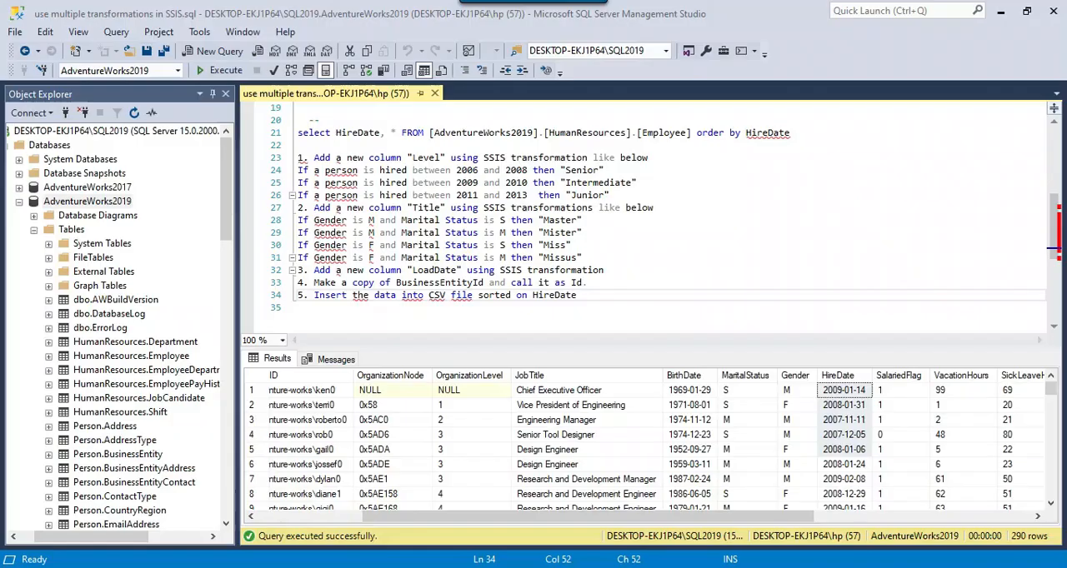
pyautogui.scroll(6, 341, 208)
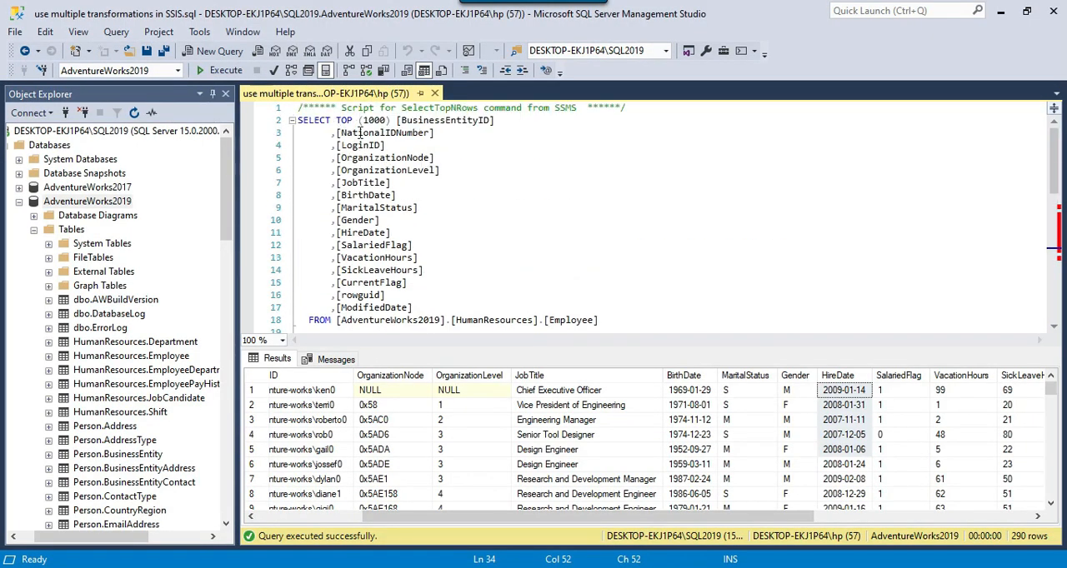
pyautogui.moveTo(336, 120); pyautogui.dragTo(396, 120)
pyautogui.press('Delete')
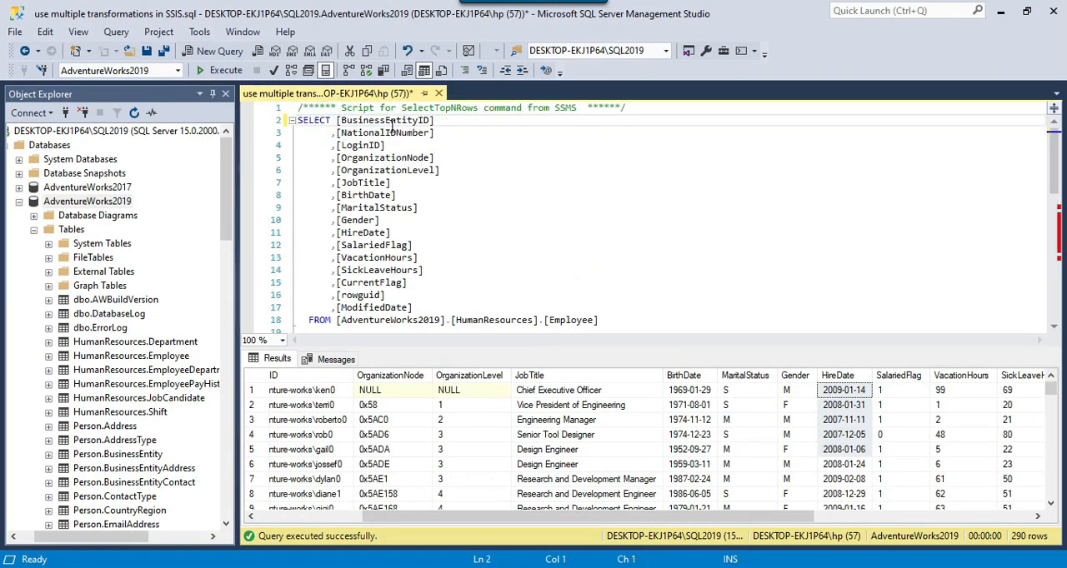
# Copy the entire Employee SELECT query into the OLE DB Source's SQL command text in Visual Studio, open its Columns page and confirm.
pyautogui.keyDown('shift'); pyautogui.click(613, 320); pyautogui.keyUp('shift')
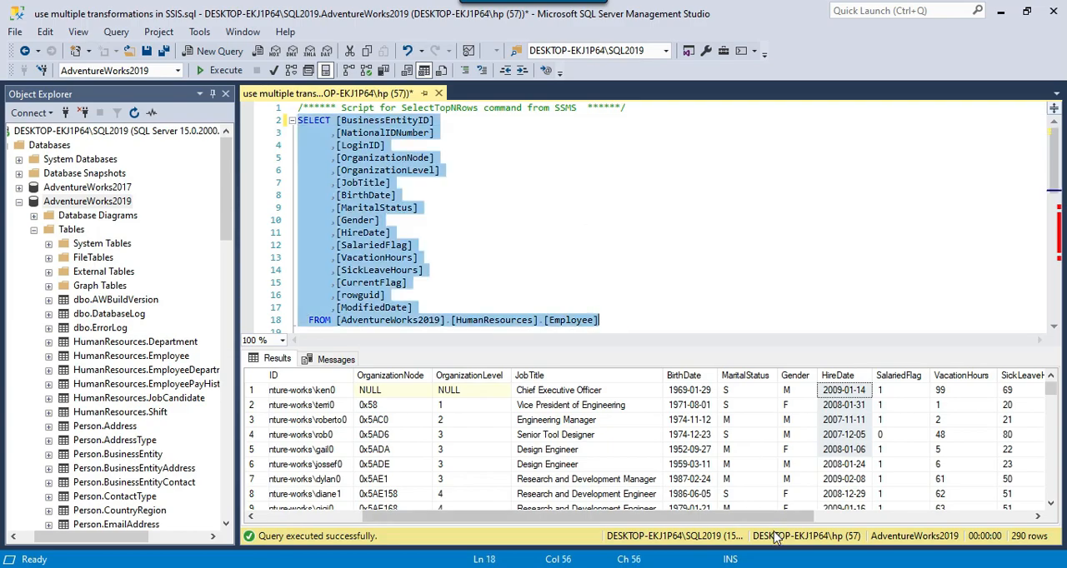
pyautogui.hotkey('ctrl', 'c')
pyautogui.hotkey('alt', 'Tab')
pyautogui.click(475, 348)
pyautogui.hotkey('ctrl', 'v')
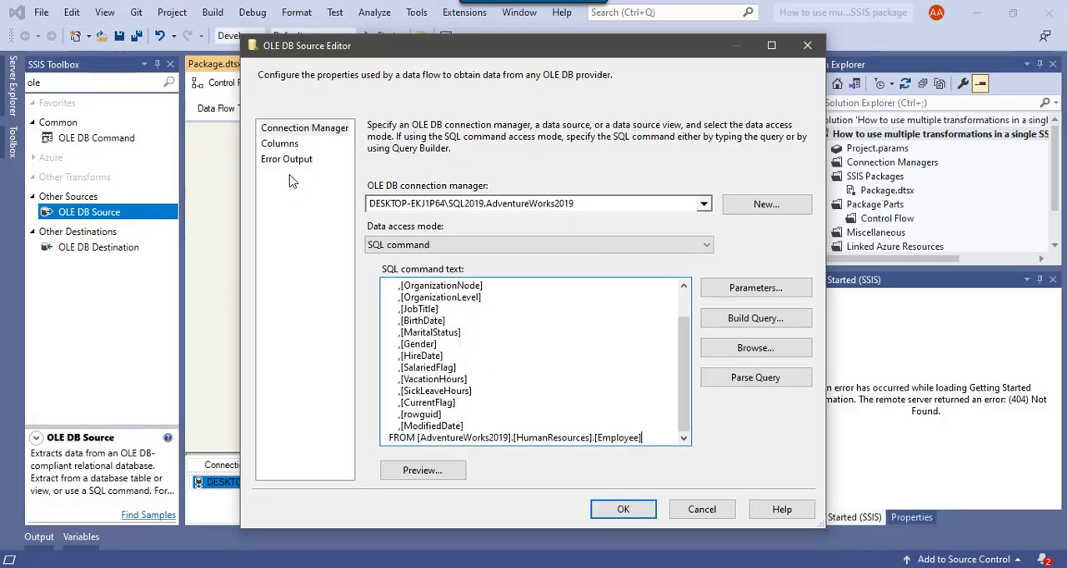
pyautogui.click(278, 146)
pyautogui.click(624, 509)
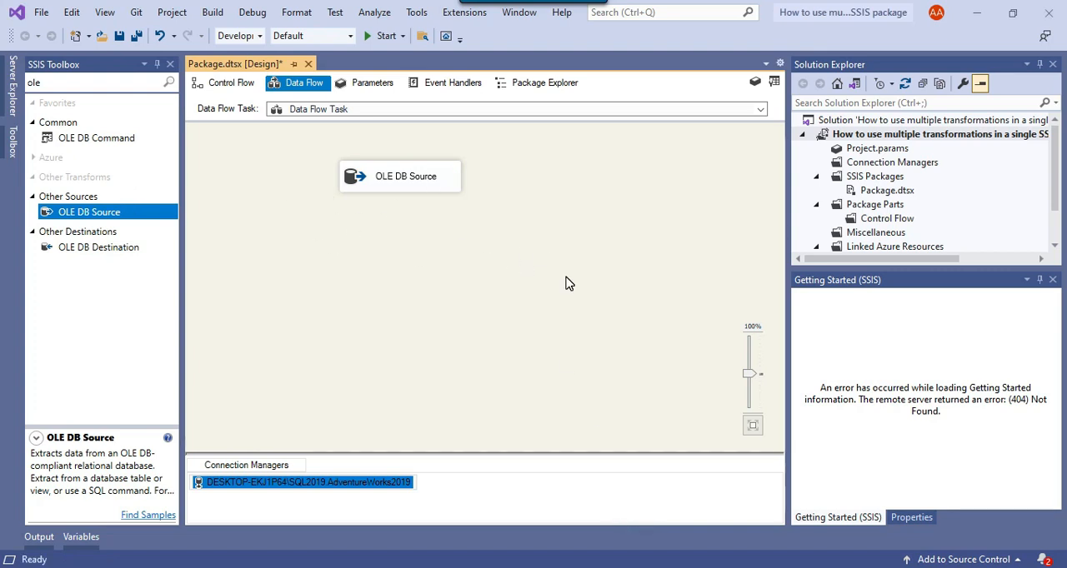
# Check the Level column requirement in SSMS and, back in Visual Studio, search the SSIS Toolbox for "derive".
pyautogui.hotkey('alt', 'Tab')
pyautogui.scroll(-3, 453, 250)
pyautogui.moveTo(314, 270); pyautogui.dragTo(635, 270)
pyautogui.scroll(-1, 615, 272)
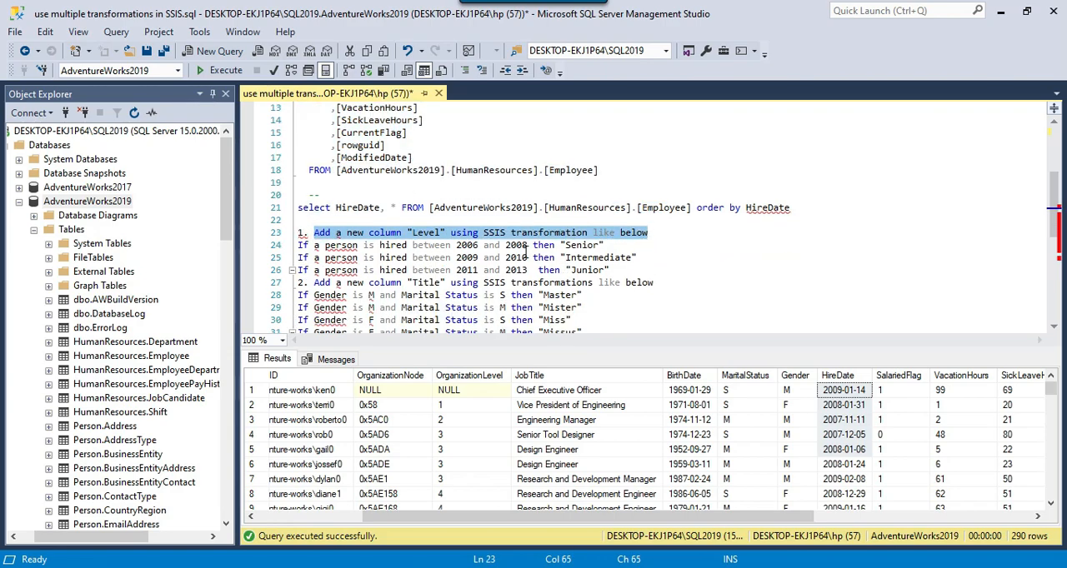
pyautogui.hotkey('alt', 'Tab')
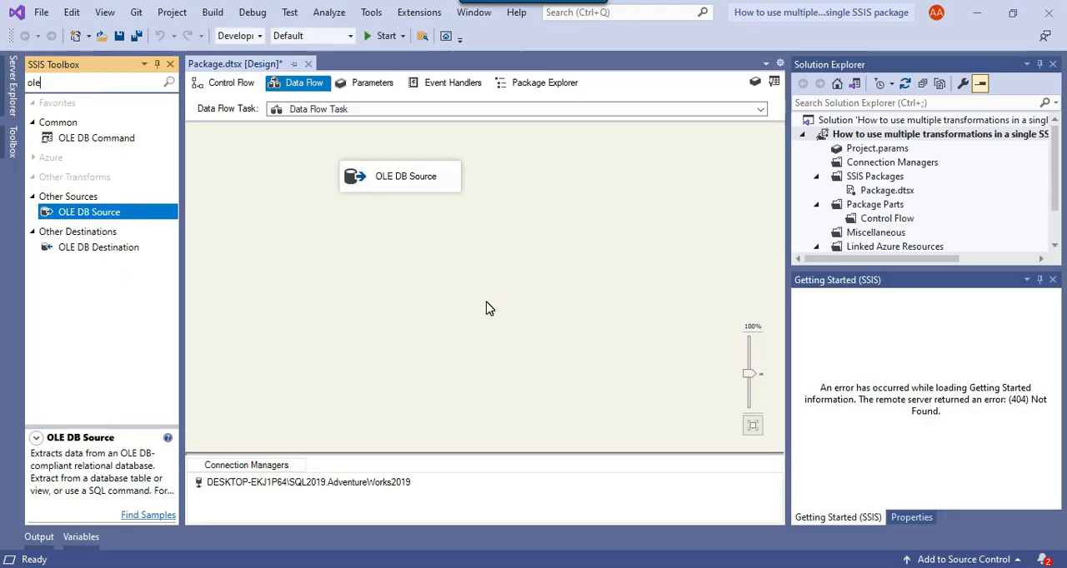
pyautogui.press('BackSpace')
pyautogui.press('BackSpace')
pyautogui.press('BackSpace')
pyautogui.write('derive')
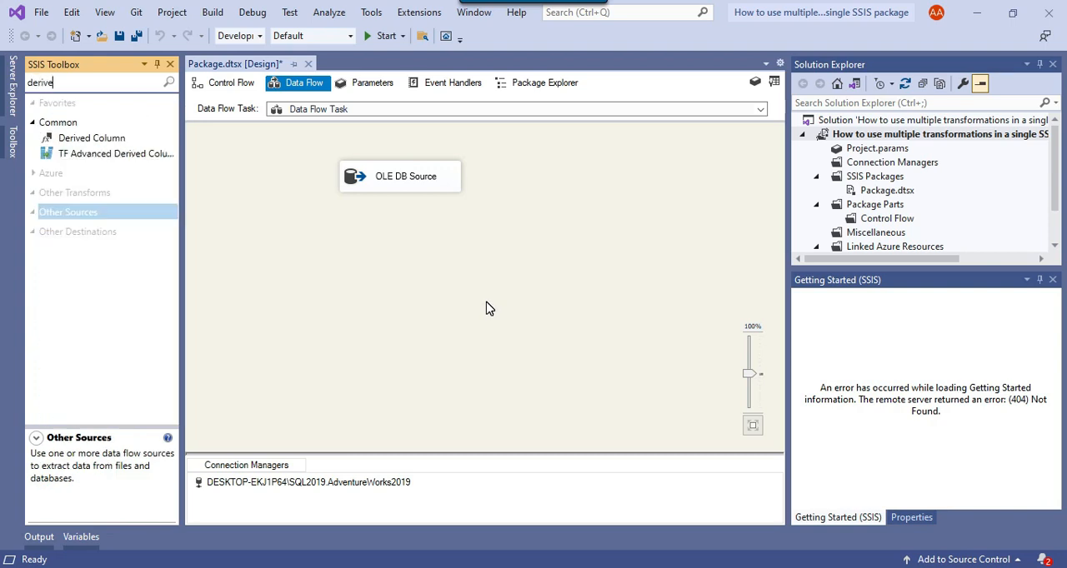
# Add a Derived Column transformation below the OLE DB Source and connect the source's output to it.
pyautogui.moveTo(109, 140); pyautogui.dragTo(351, 246)
pyautogui.click(369, 175)
pyautogui.moveTo(406, 202); pyautogui.dragTo(403, 252)
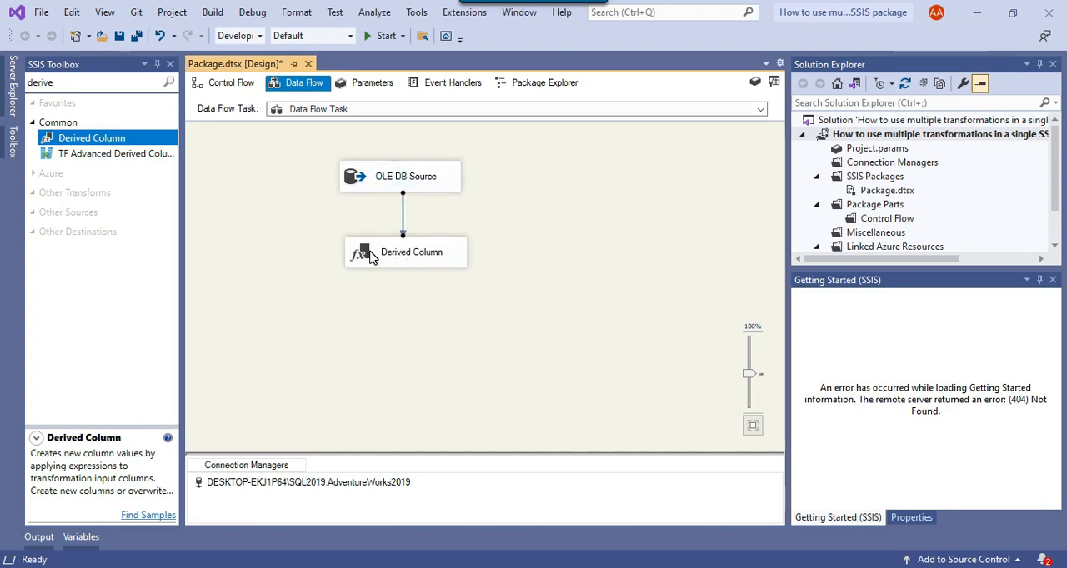
# Rename the Derived Column transformation to "Create a new column".
pyautogui.rightClick(372, 251)
pyautogui.click(414, 450)
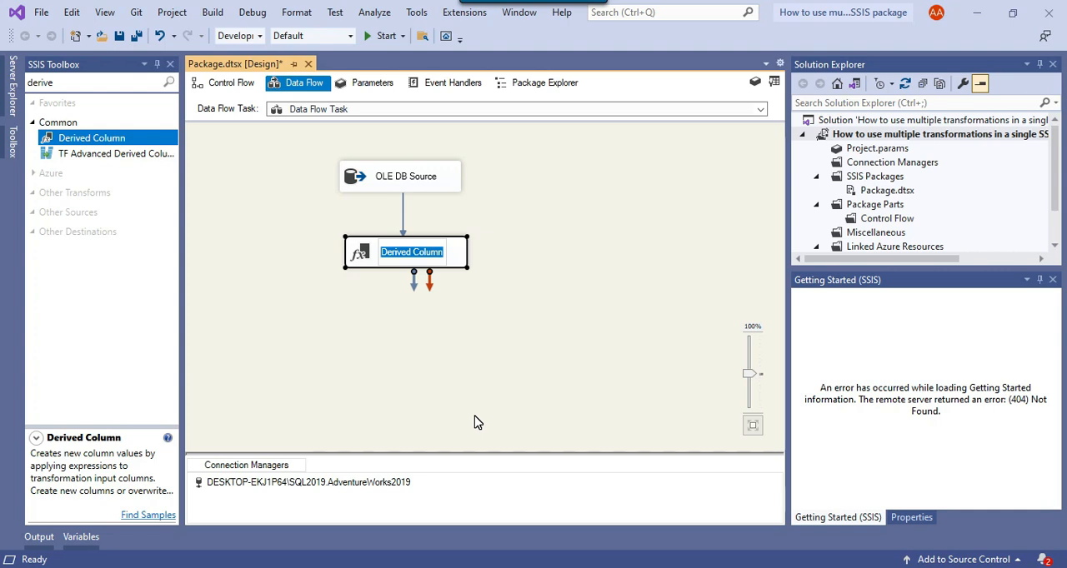
pyautogui.write('rea')
pyautogui.press('BackSpace')
pyautogui.press('BackSpace')
pyautogui.press('BackSpace')
pyautogui.write('Cleate a new')
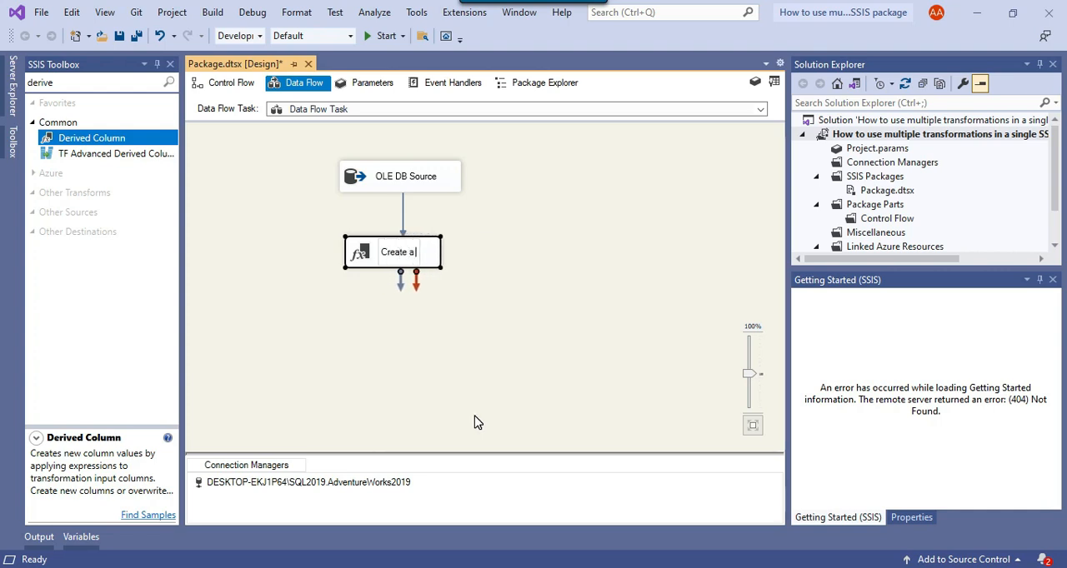
pyautogui.write(' column')
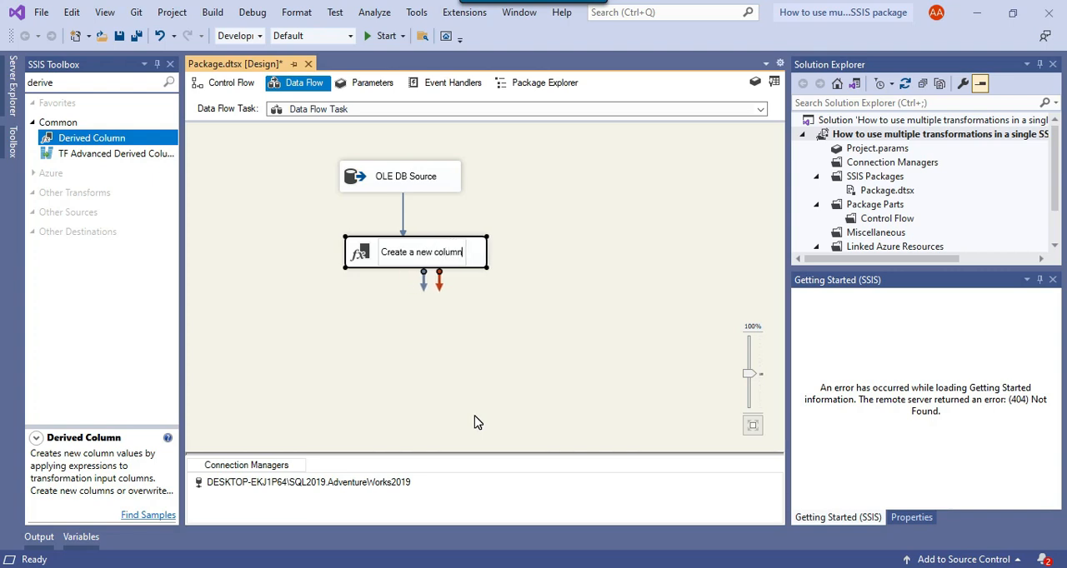
pyautogui.click(490, 356)
# Open the transformation's editor maximized, add a derived column named Level and widen the Expression column.
pyautogui.rightClick(464, 261)
pyautogui.click(493, 262)
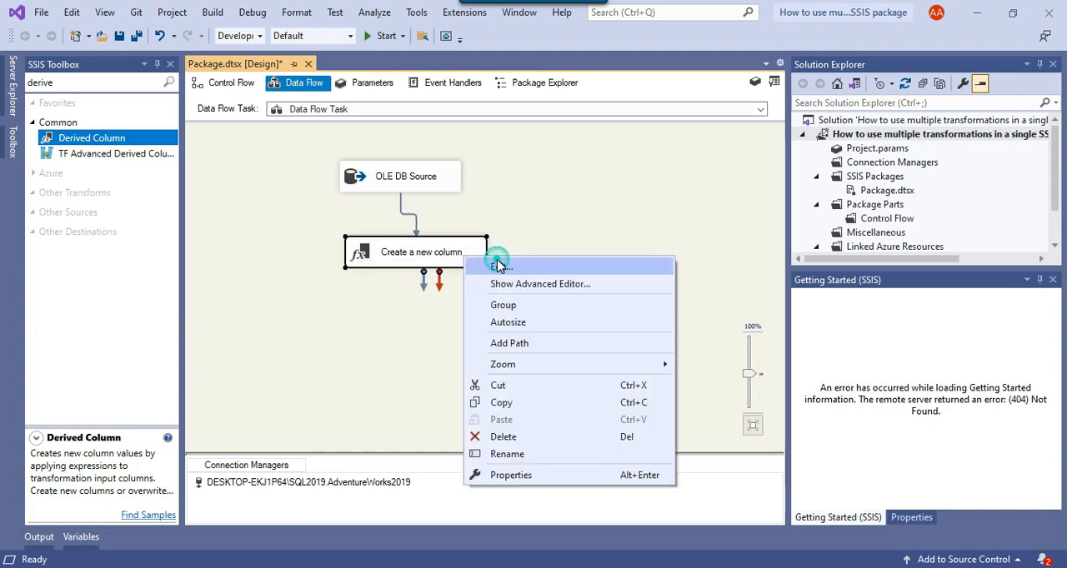
pyautogui.click(785, 45)
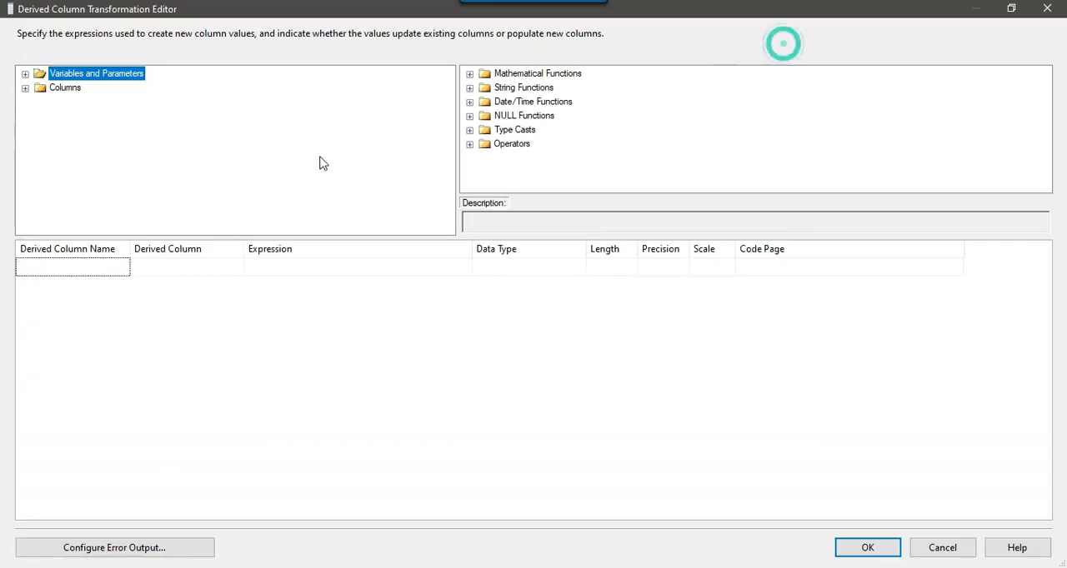
pyautogui.click(59, 266)
pyautogui.write('Level')
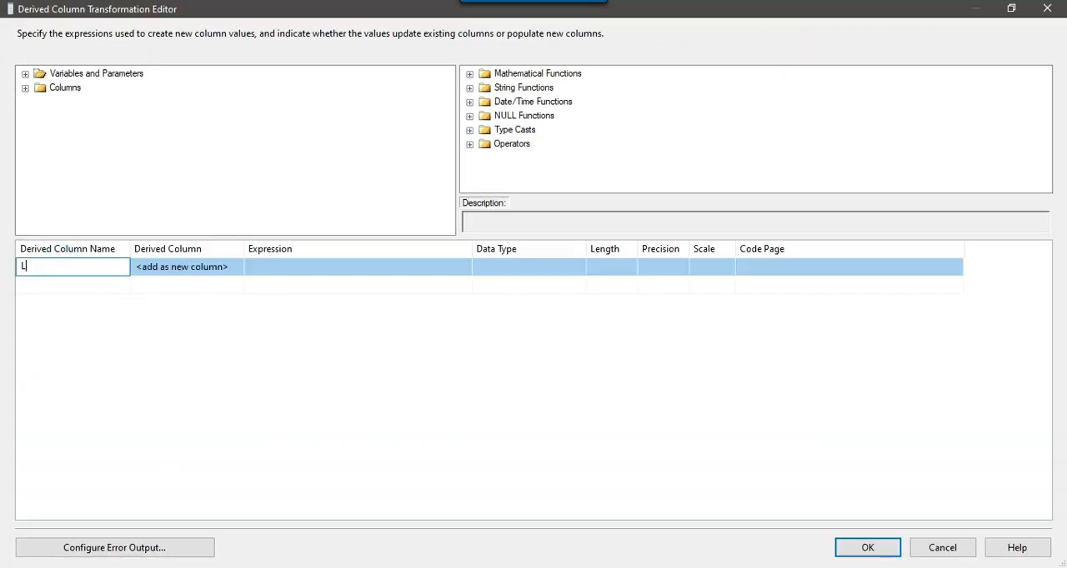
pyautogui.click(374, 266)
pyautogui.moveTo(472, 251); pyautogui.dragTo(617, 250)
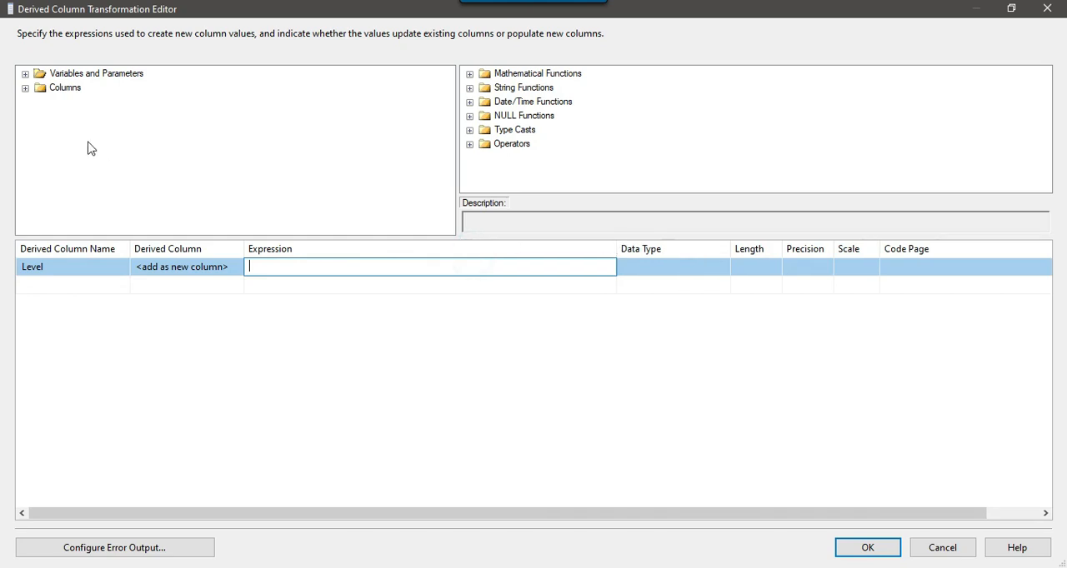
# Start the Level expression with an opening parenthesis followed by [HireDate] >= using the HireDate input column.
pyautogui.click(25, 89)
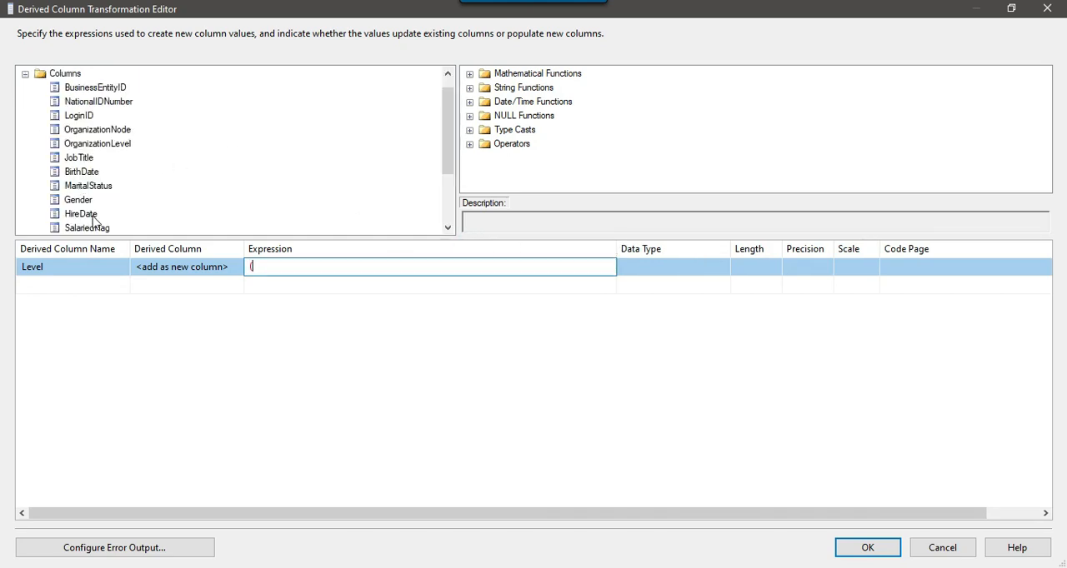
pyautogui.moveTo(83, 218); pyautogui.dragTo(296, 266)
pyautogui.click(350, 267)
pyautogui.write('>=')
# Consult the Senior rule in SSMS, complete the comparison with "2006-01-01" and check the date format against the HireDate results.
pyautogui.hotkey('alt', 'Tab')
pyautogui.moveTo(325, 245); pyautogui.dragTo(618, 241)
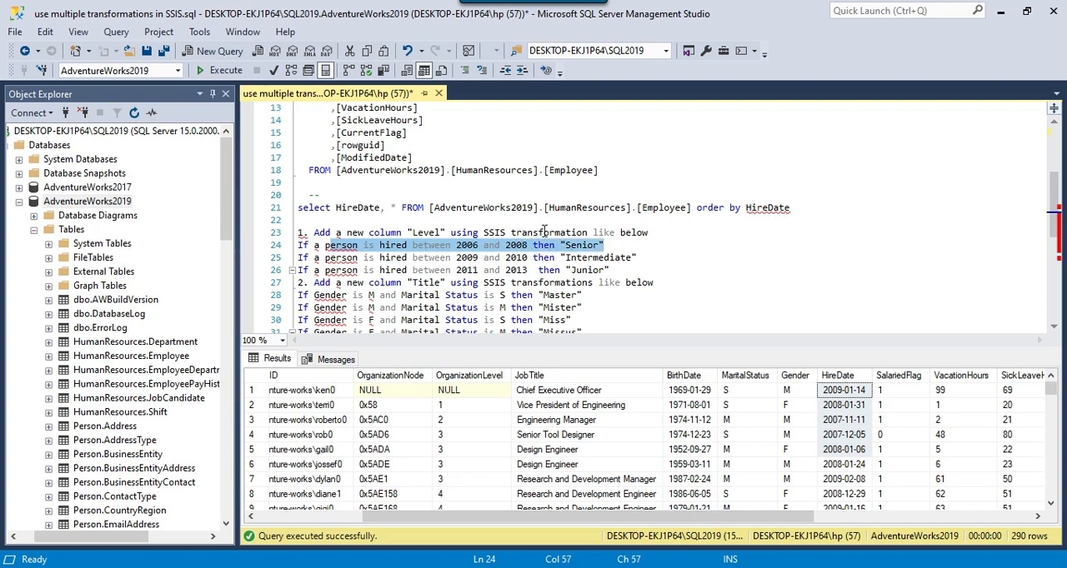
pyautogui.hotkey('alt', 'Tab')
pyautogui.click(342, 268)
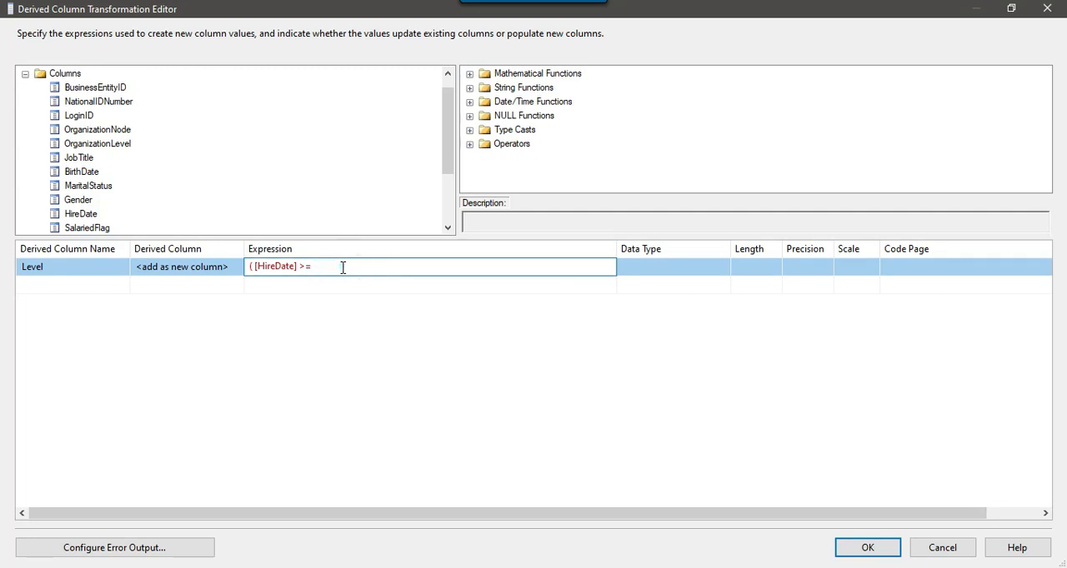
pyautogui.write('"2006-01-01"')
pyautogui.hotkey('alt', 'Tab')
pyautogui.click(850, 394)
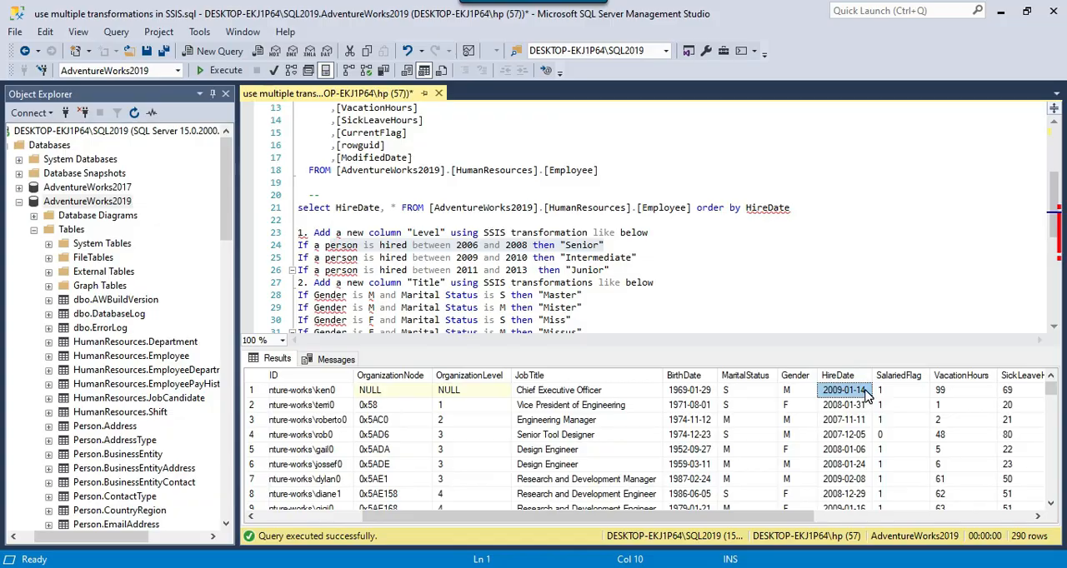
pyautogui.hotkey('alt', 'Tab')
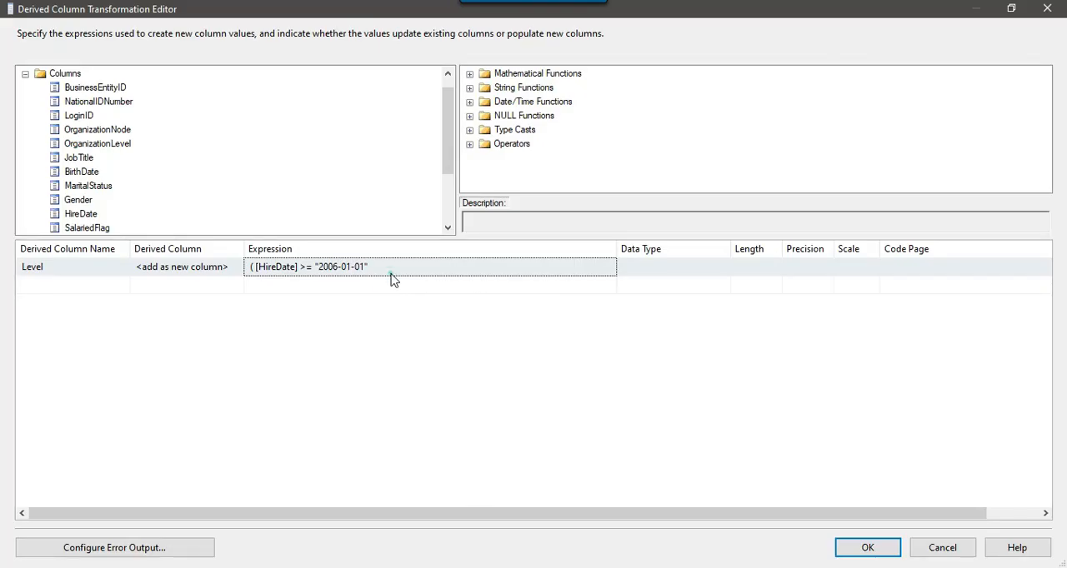
# Extend the Level expression with && [HireDate] <= "2008-12-31", reusing the first HireDate comparison.
pyautogui.click(350, 268)
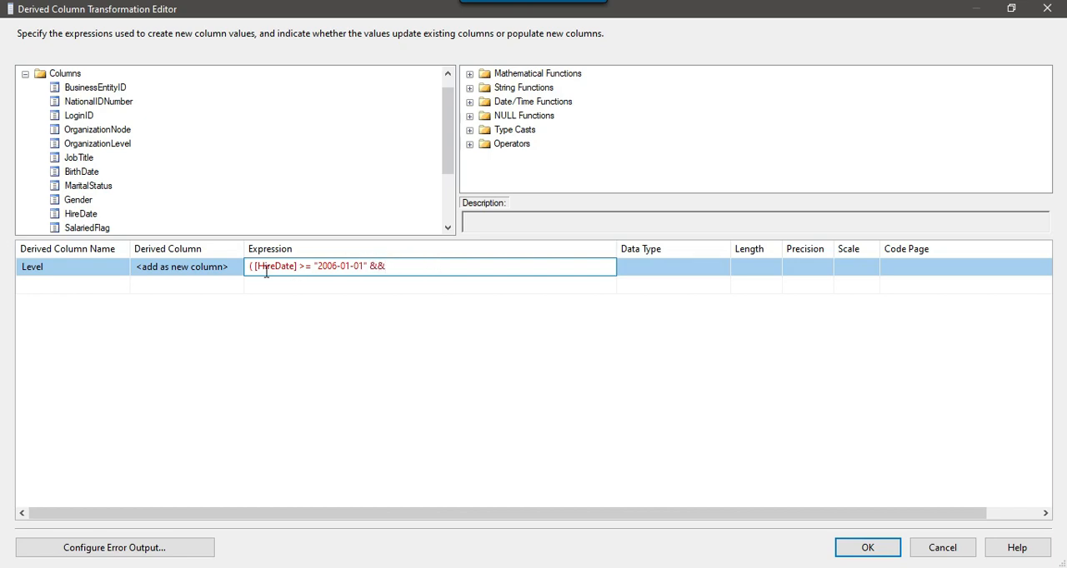
pyautogui.moveTo(255, 266); pyautogui.dragTo(312, 266)
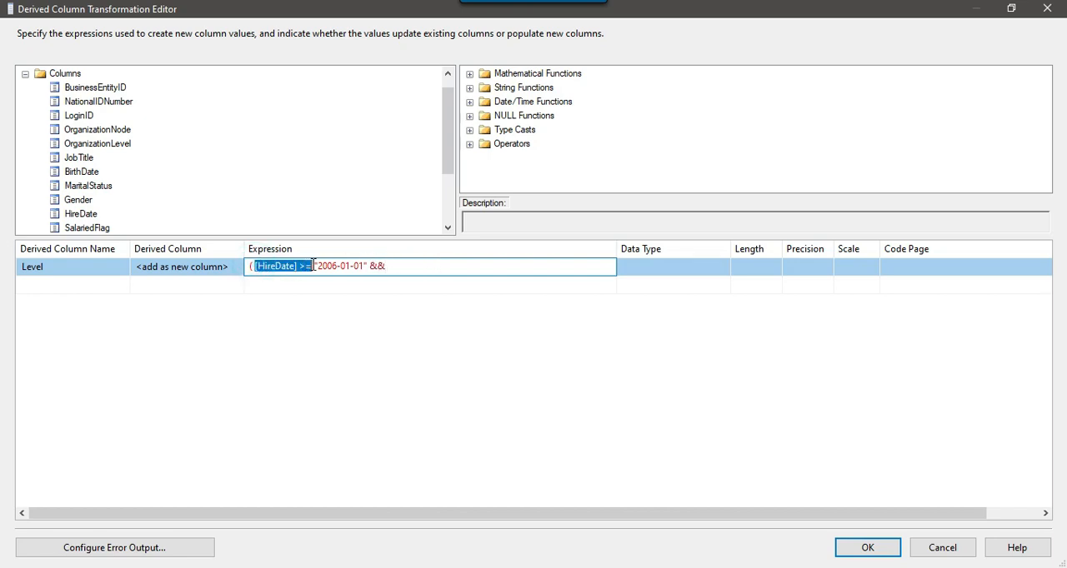
pyautogui.click(407, 267)
pyautogui.write('[HireDate] >=')
pyautogui.click(436, 267)
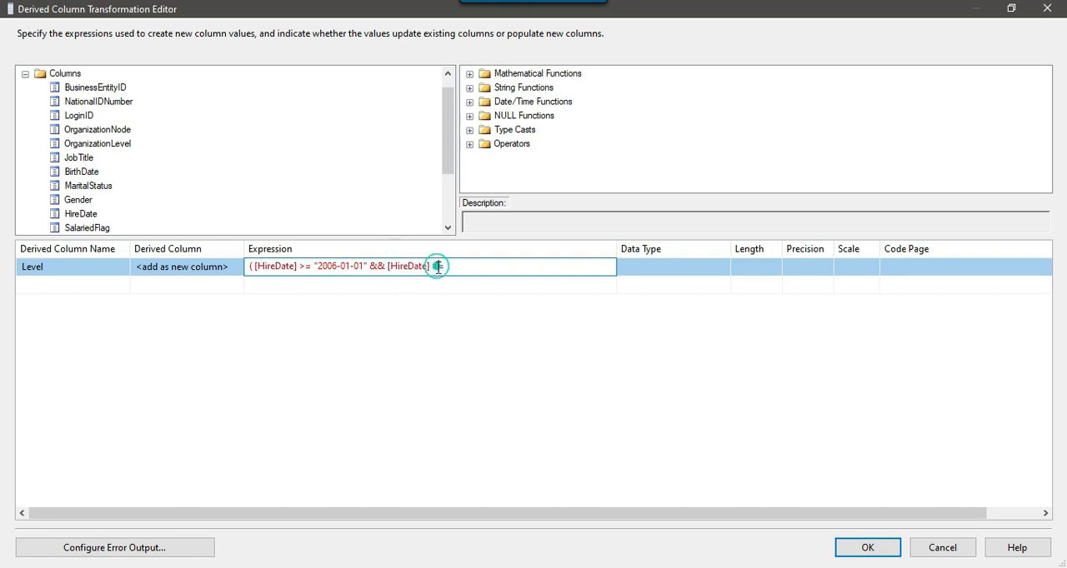
pyautogui.press('BackSpace')
pyautogui.write('<= ')
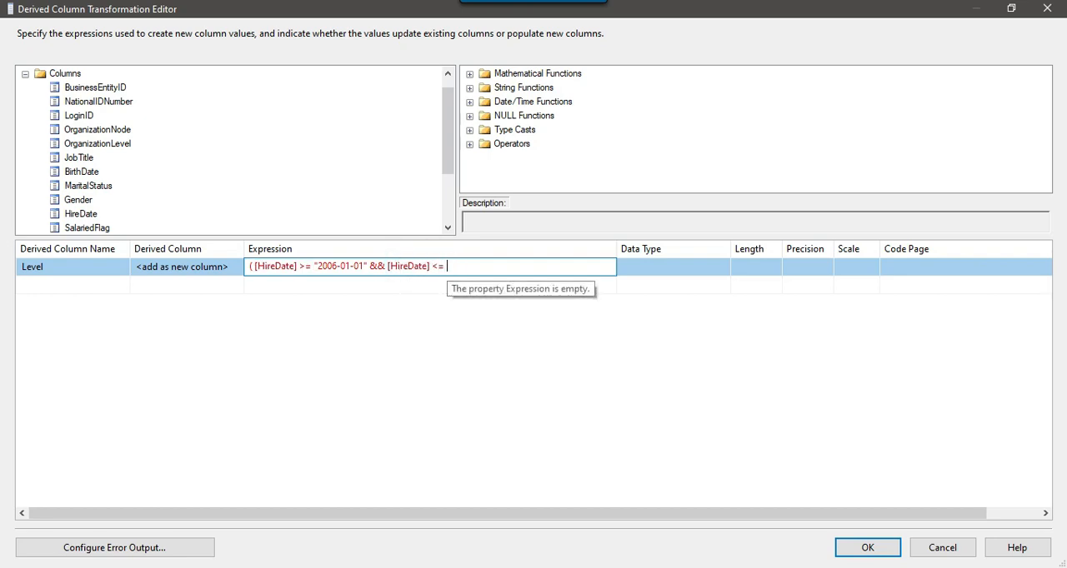
pyautogui.write('"2008-12-31" ? "Senior')
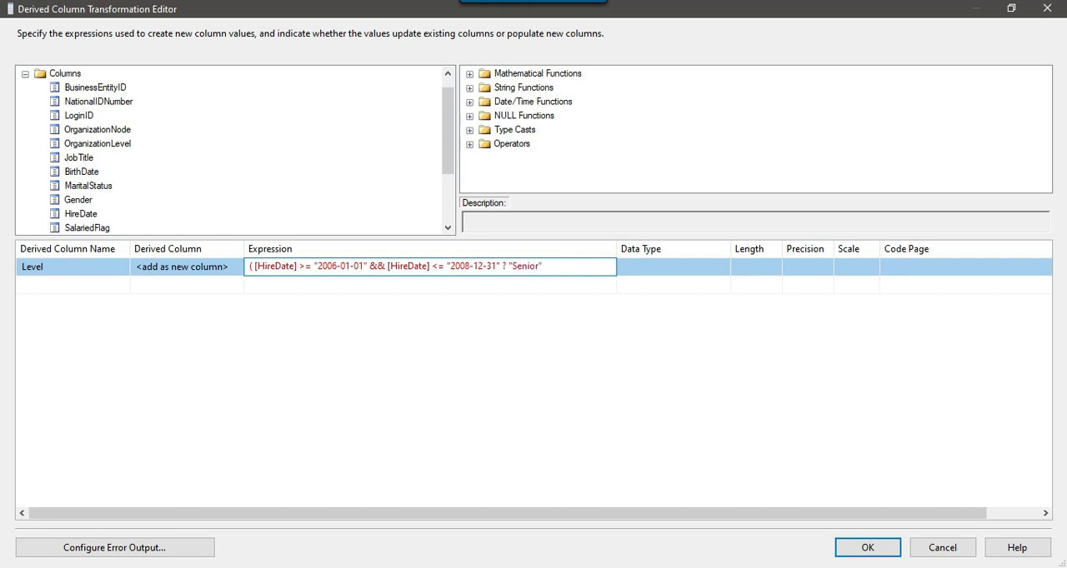
# Finish the Level expression with ? "Senior" : "" and a closing parenthesis.
pyautogui.write(': "")')
pyautogui.press('Return')
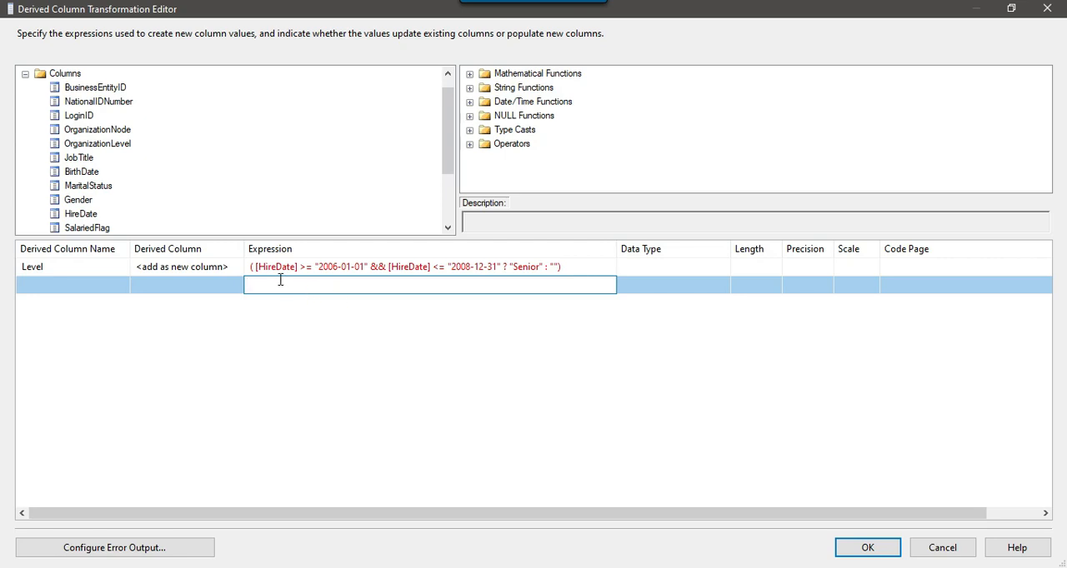
# Insert a (DT_WSTR,20) cast in front of the first [HireDate] in the Level expression.
pyautogui.click(259, 267)
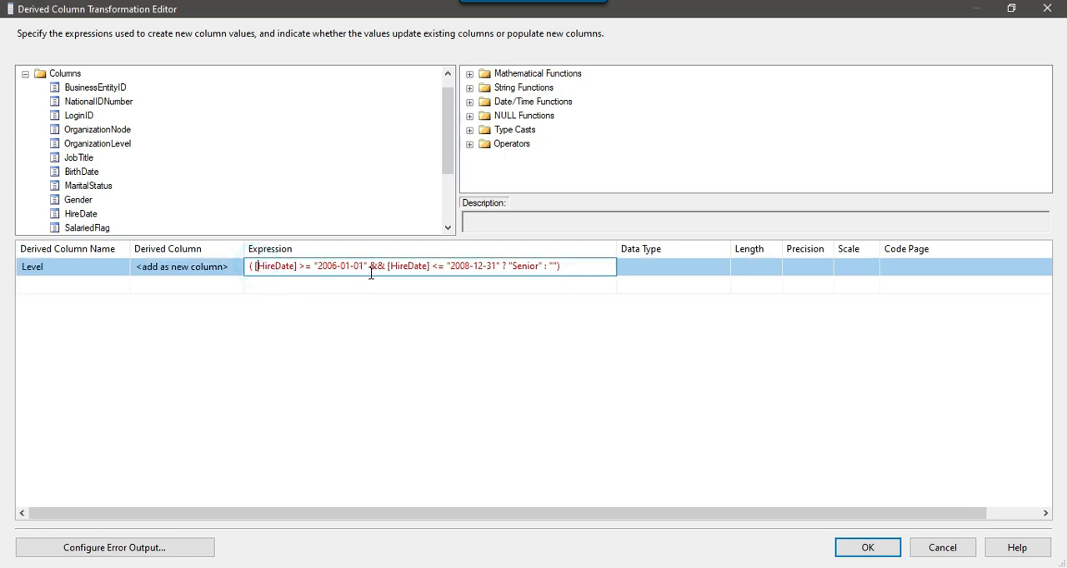
pyautogui.moveTo(314, 266); pyautogui.dragTo(370, 263)
pyautogui.click(326, 264)
pyautogui.click(255, 265)
pyautogui.write('()')
pyautogui.write('(DT_WS')
pyautogui.write('TR')
pyautogui.write(',')
pyautogui.write('20')
# Copy the (DT_WSTR,20) cast in front of the second [HireDate] and commit the Level expression.
pyautogui.hotkey('shift', 'Left')
pyautogui.hotkey('shift', 'Left')
pyautogui.hotkey('shift', 'Left')
pyautogui.hotkey('shift', 'Left')
pyautogui.hotkey('shift', 'Left')
pyautogui.hotkey('shift', 'Left')
pyautogui.hotkey('shift', 'Left')
pyautogui.hotkey('shift', 'Left')
pyautogui.hotkey('shift', 'Left')
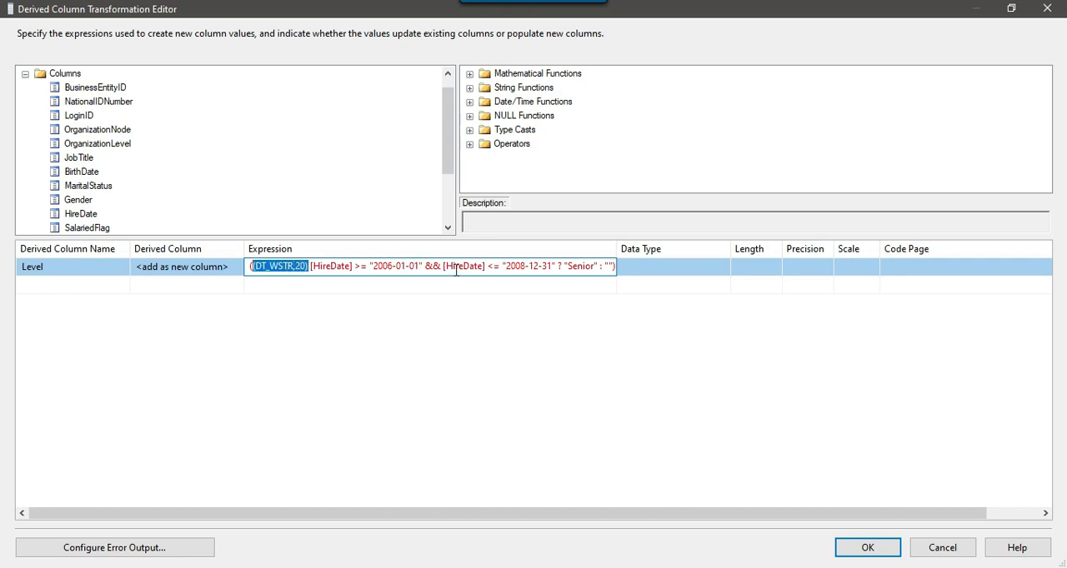
pyautogui.click(444, 265)
pyautogui.write('(DT_WSTR,20)')
pyautogui.click(459, 284)
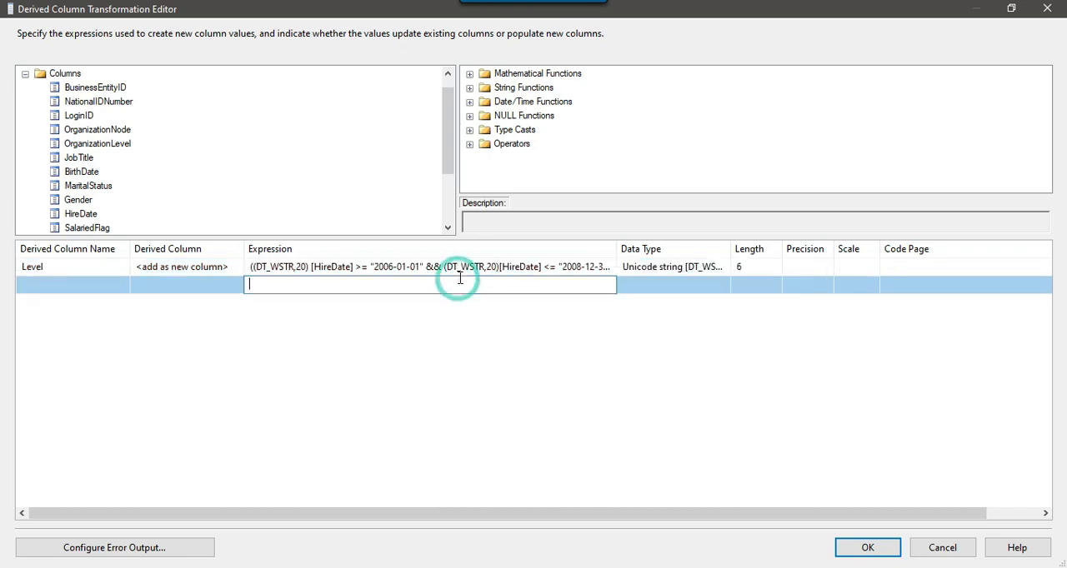
# Fit the Expression column to its content and put a space before the Level expression's closing parenthesis.
pyautogui.doubleClick(617, 248)
pyautogui.click(375, 281)
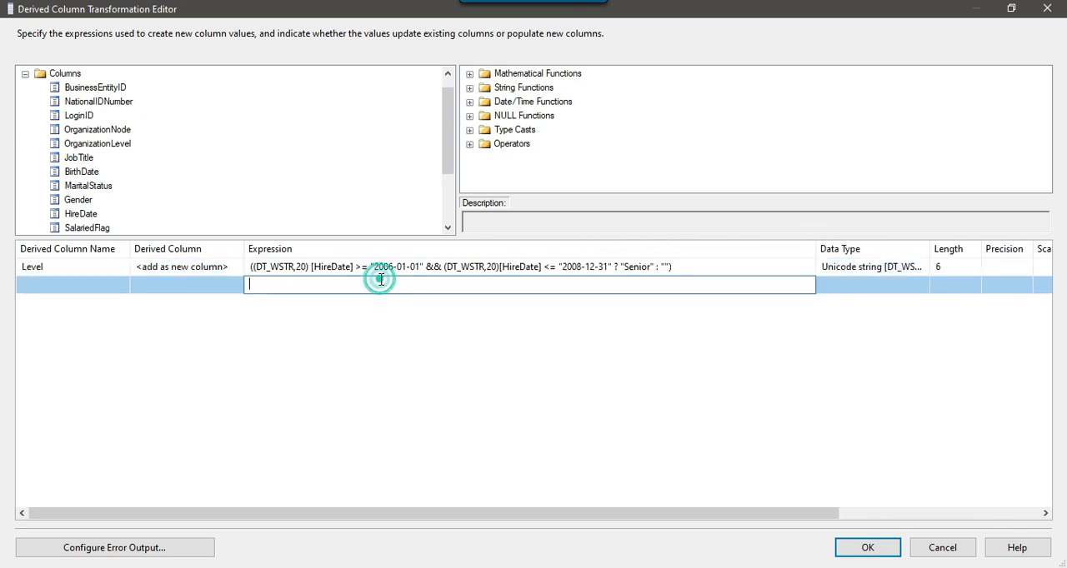
pyautogui.click(369, 265)
pyautogui.moveTo(325, 265); pyautogui.dragTo(639, 266)
pyautogui.click(642, 266)
pyautogui.click(671, 265)
pyautogui.write(')')
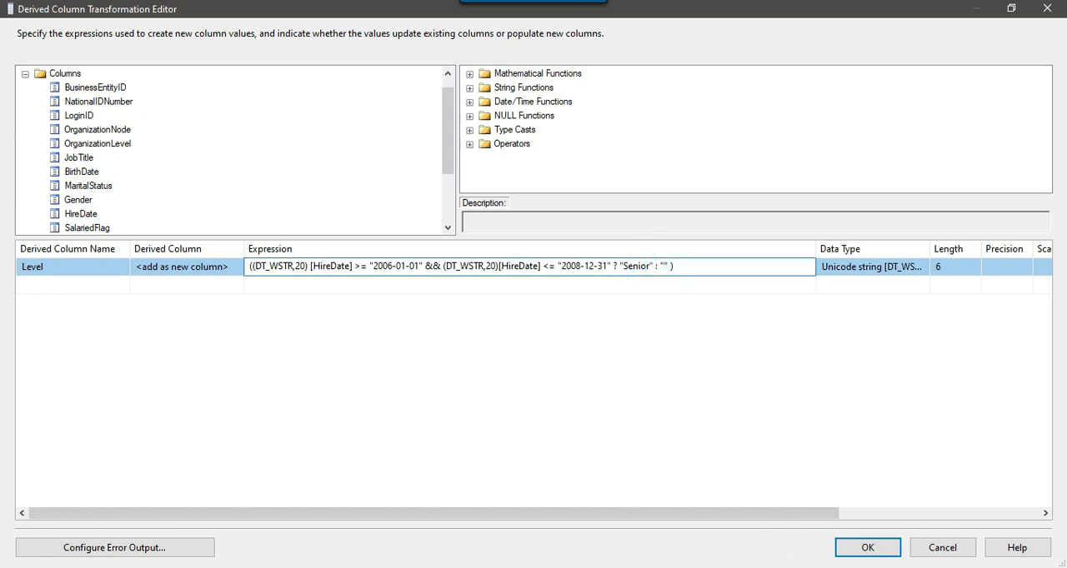
# Check the Intermediate rule in the SQL notes and replace the Level expression's empty else value with a parenthesised copy of the 2006–2008 HireDate condition.
pyautogui.hotkey('alt', 'Tab')
pyautogui.click(390, 248)
pyautogui.moveTo(329, 258); pyautogui.dragTo(654, 259)
pyautogui.click(654, 258)
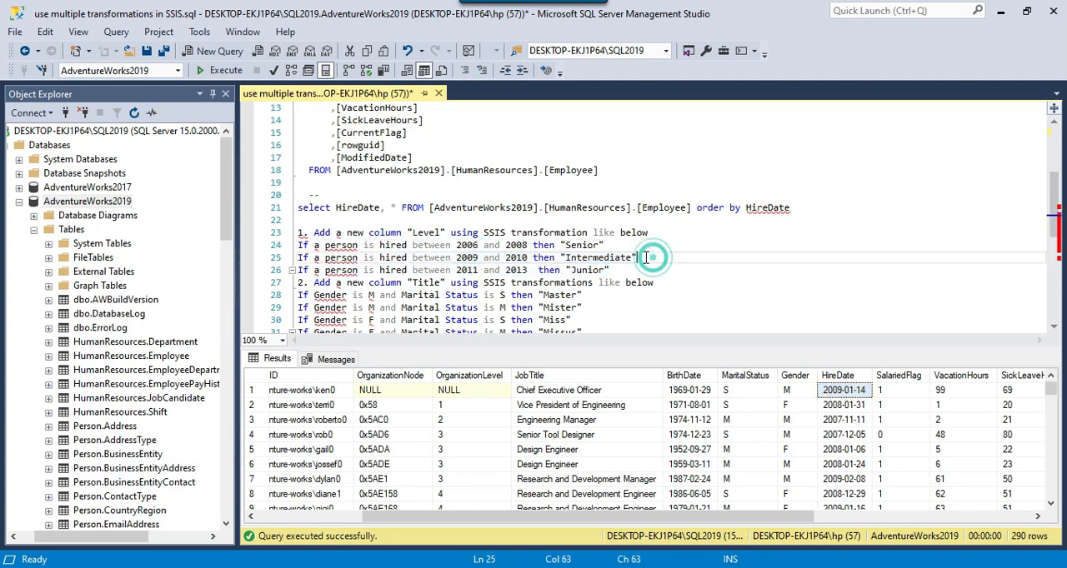
pyautogui.hotkey('alt', 'Tab')
pyautogui.click(254, 267)
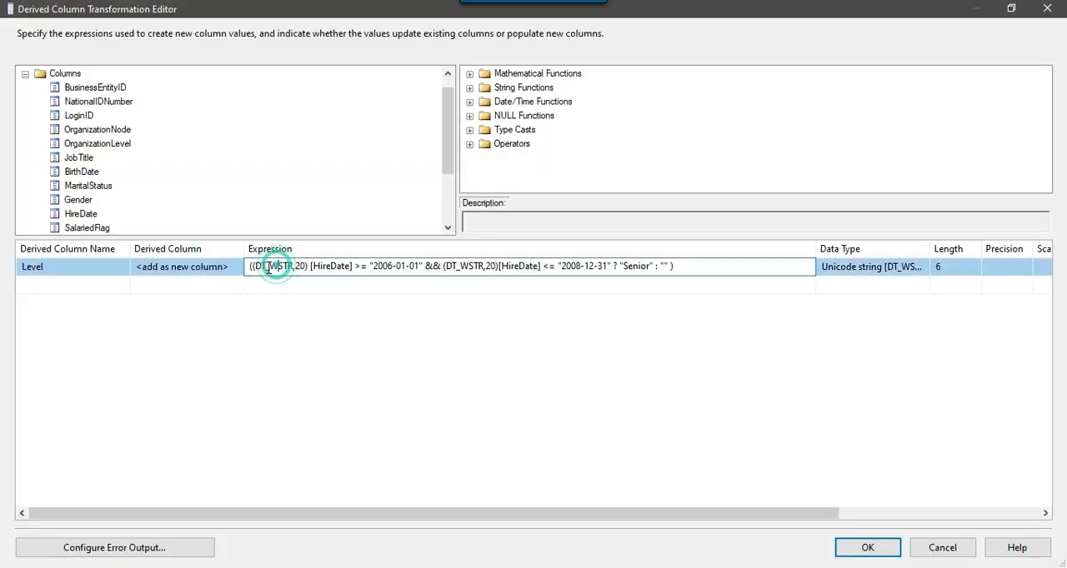
pyautogui.moveTo(253, 266); pyautogui.dragTo(673, 266)
pyautogui.press('Delete')
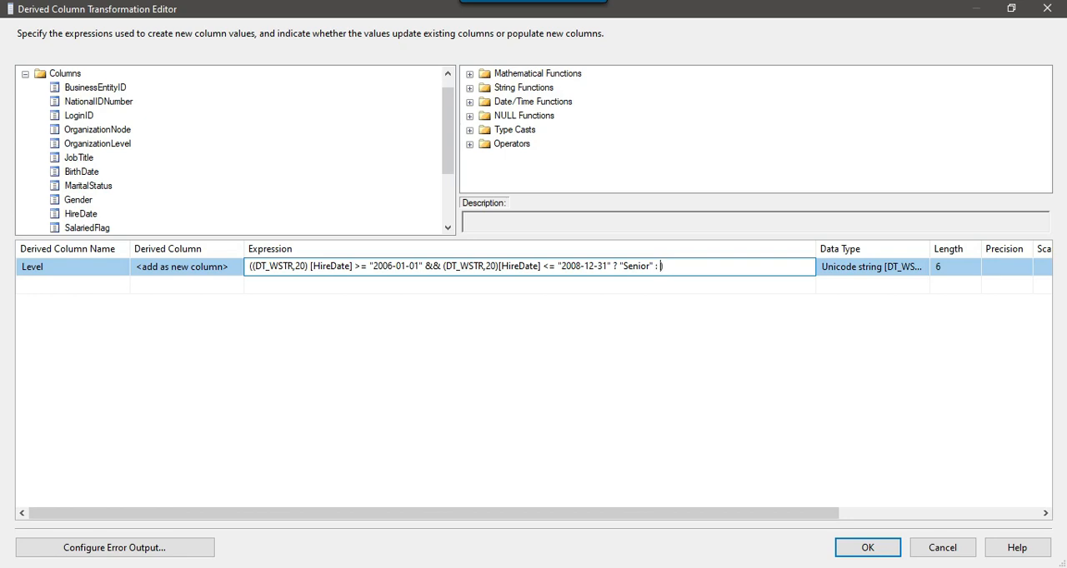
pyautogui.write('(DT_WSTR,20) [HireDate] >= "2006-01-01" && (DT_WSTR,20)[HireDate] <= "2008-12-31"')
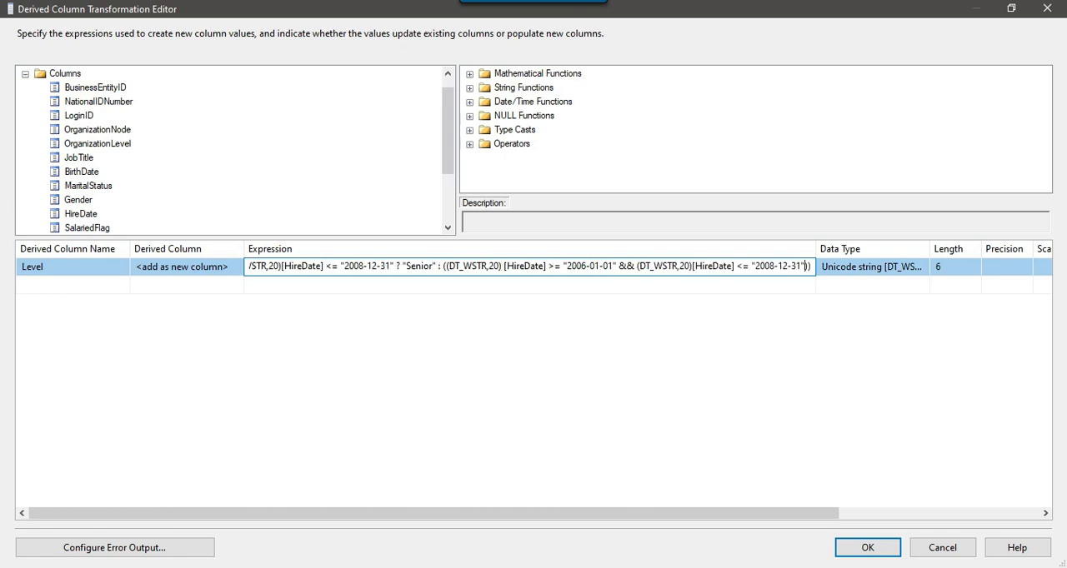
# Set the start date of the second HireDate condition in the Level expression to "2009-01-01".
pyautogui.moveTo(377, 266); pyautogui.dragTo(414, 265)
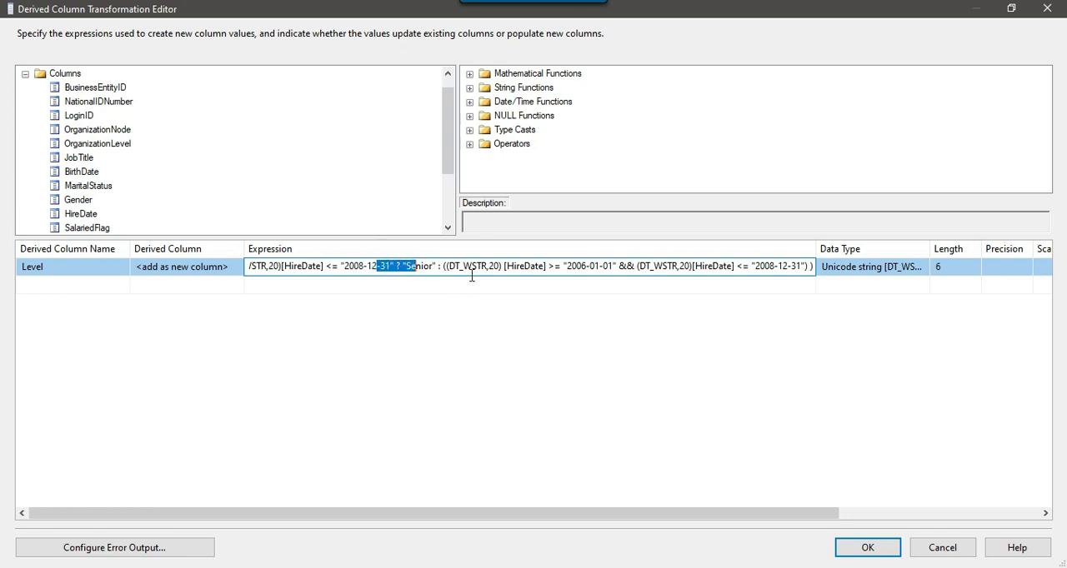
pyautogui.click(458, 272)
pyautogui.moveTo(441, 266); pyautogui.dragTo(621, 264)
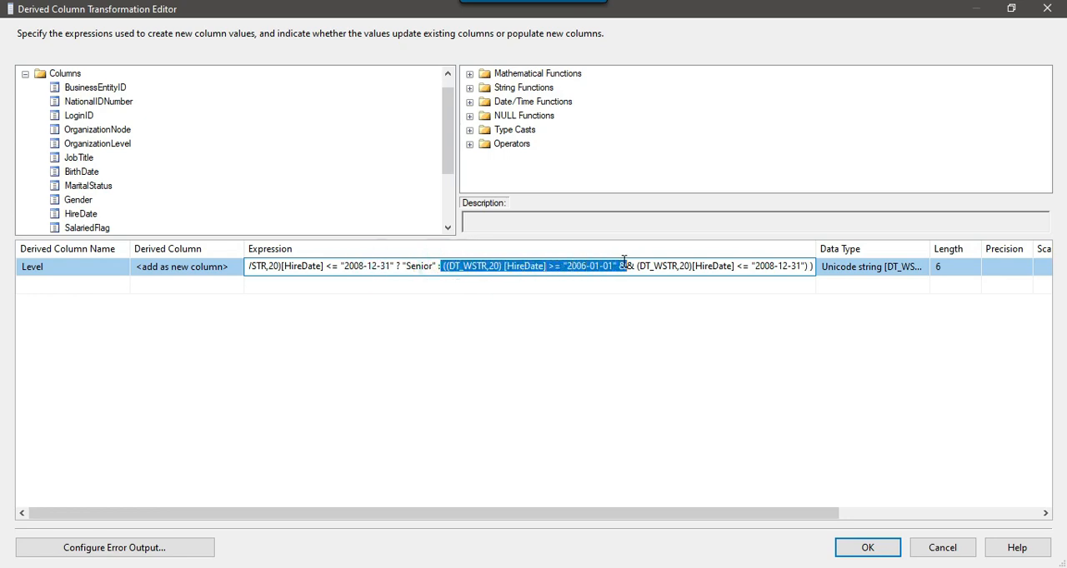
pyautogui.click(625, 266)
pyautogui.click(585, 267)
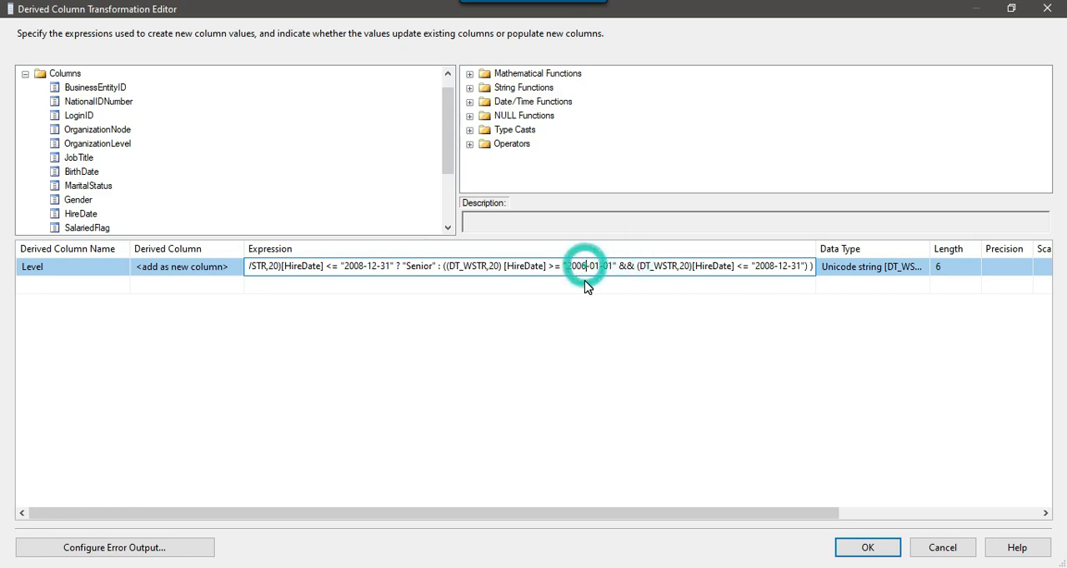
pyautogui.write('9')
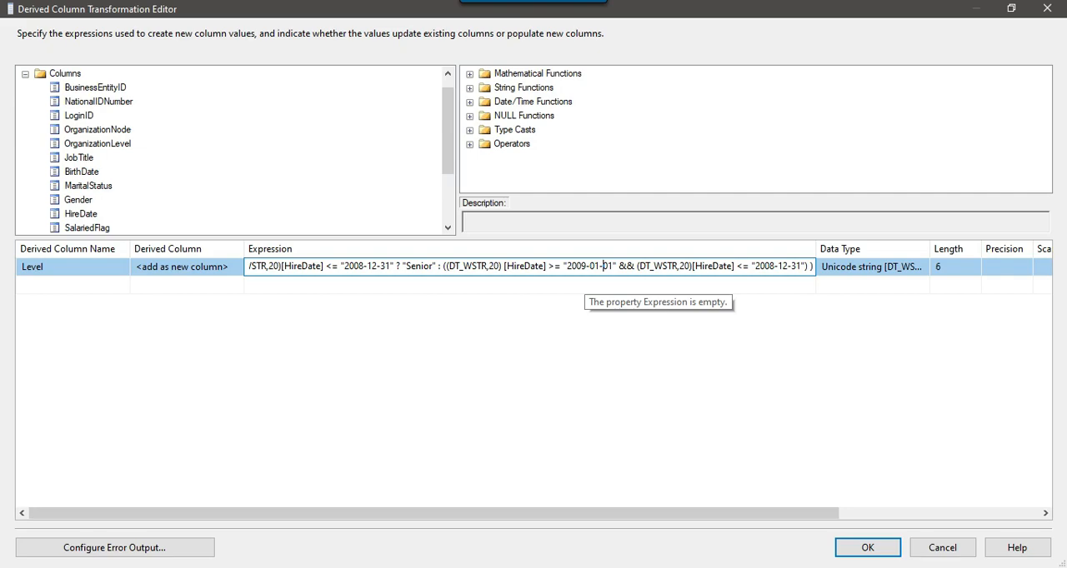
# Check the Intermediate year range in the SQL notes and set the second HireDate condition's end date to "2010-12-31".
pyautogui.hotkey('alt', 'Tab')
pyautogui.moveTo(458, 259); pyautogui.dragTo(554, 260)
pyautogui.hotkey('alt', 'Tab')
pyautogui.click(705, 269)
pyautogui.moveTo(731, 513); pyautogui.dragTo(794, 513)
pyautogui.moveTo(737, 249); pyautogui.dragTo(815, 249)
pyautogui.click(723, 266)
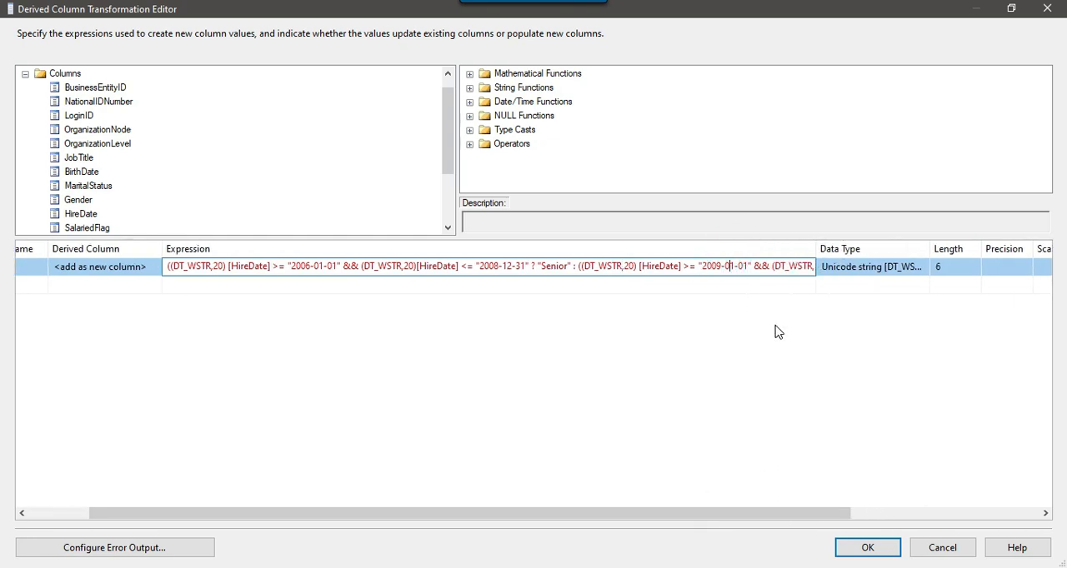
pyautogui.press('Right')
pyautogui.press('Right')
pyautogui.press('Right')
pyautogui.press('Right')
pyautogui.press('Right')
pyautogui.press('Right')
pyautogui.press('Right')
pyautogui.press('Right')
pyautogui.press('Right')
pyautogui.press('Right')
pyautogui.press('Right')
pyautogui.press('Right')
pyautogui.press('Right')
pyautogui.press('Right')
pyautogui.press('Right')
pyautogui.press('Right')
pyautogui.press('Right')
pyautogui.press('Right')
pyautogui.press('Right')
pyautogui.press('Right')
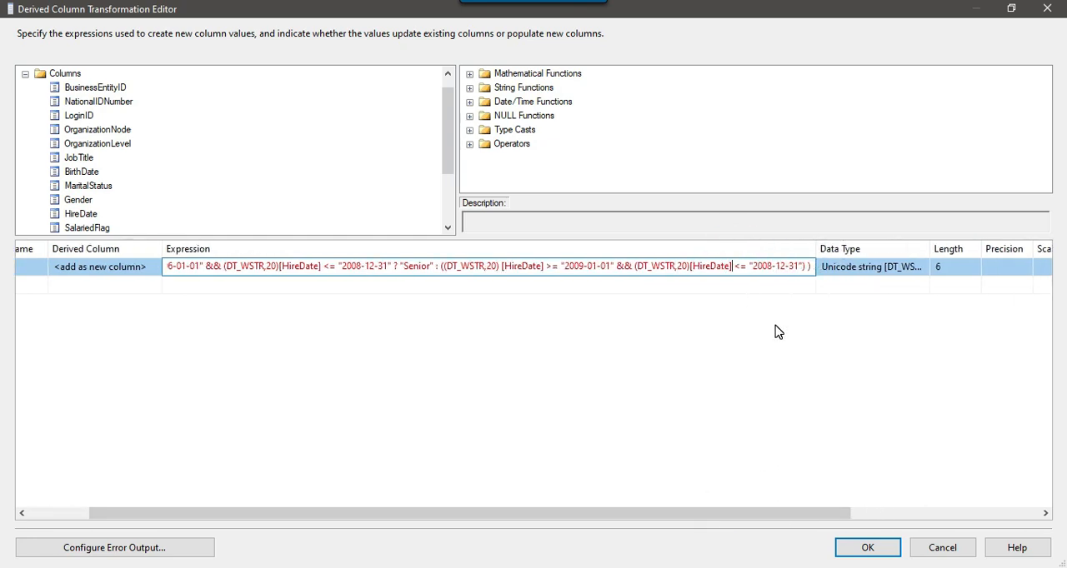
pyautogui.write('10')
pyautogui.press('Delete')
pyautogui.press('Delete')
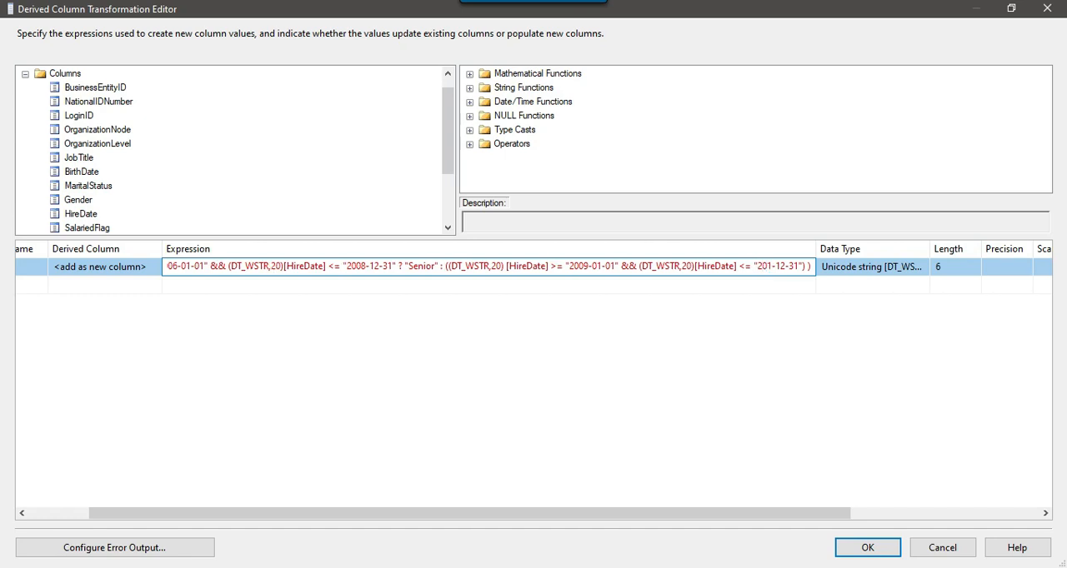
# Add ? "Intermediate": after the second HireDate condition in the Level expression.
pyautogui.press('Right')
pyautogui.press('Right')
pyautogui.press('Right')
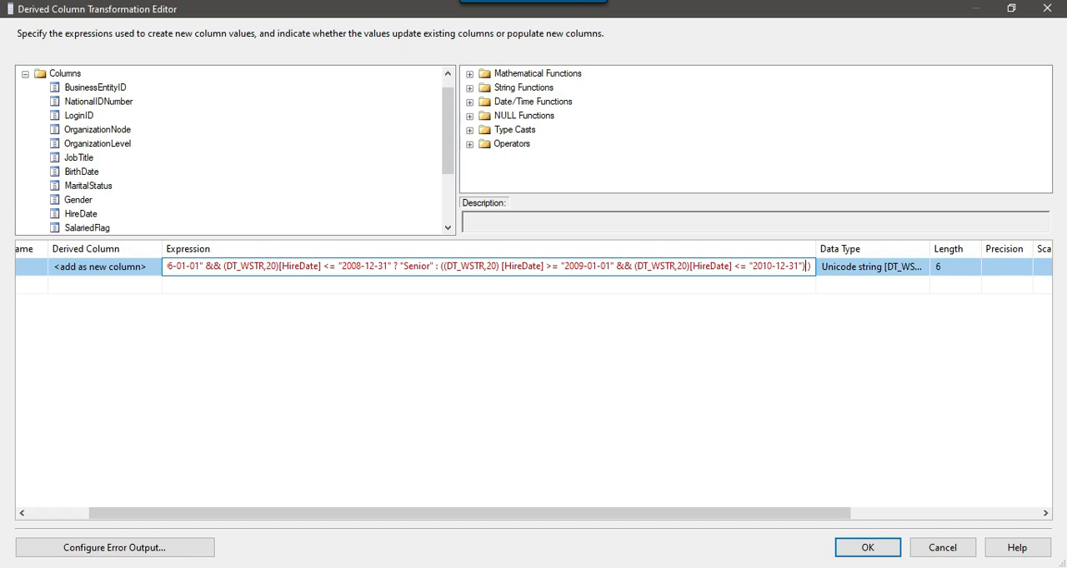
pyautogui.write('? ""')
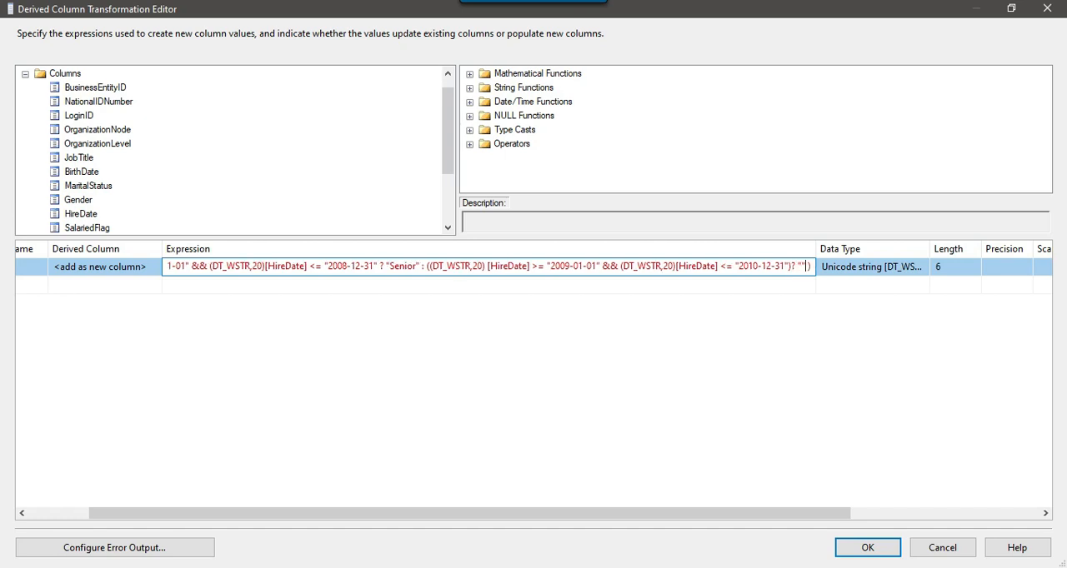
pyautogui.write('Intermediate')
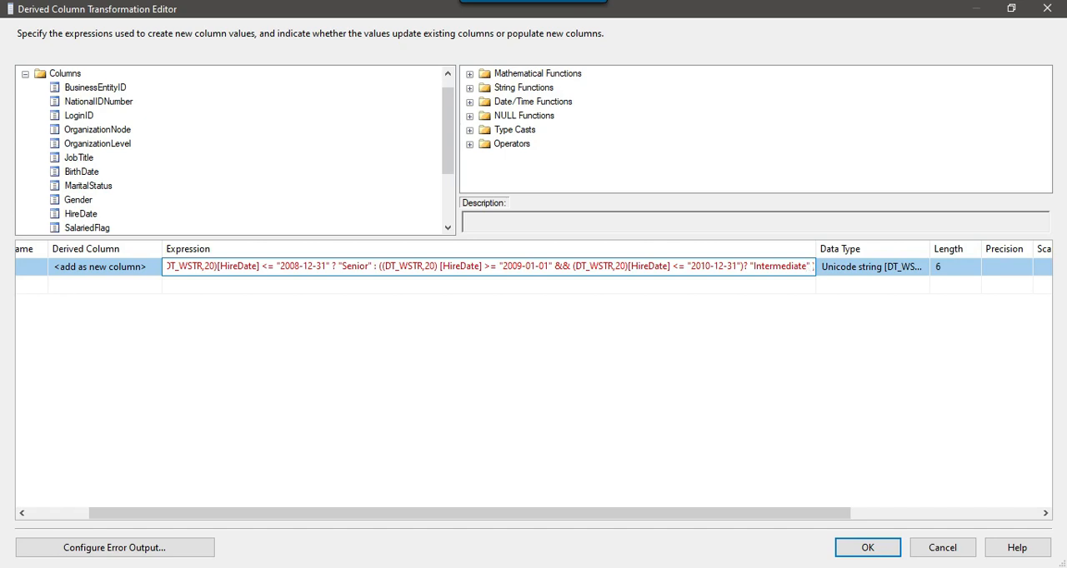
pyautogui.write(')')
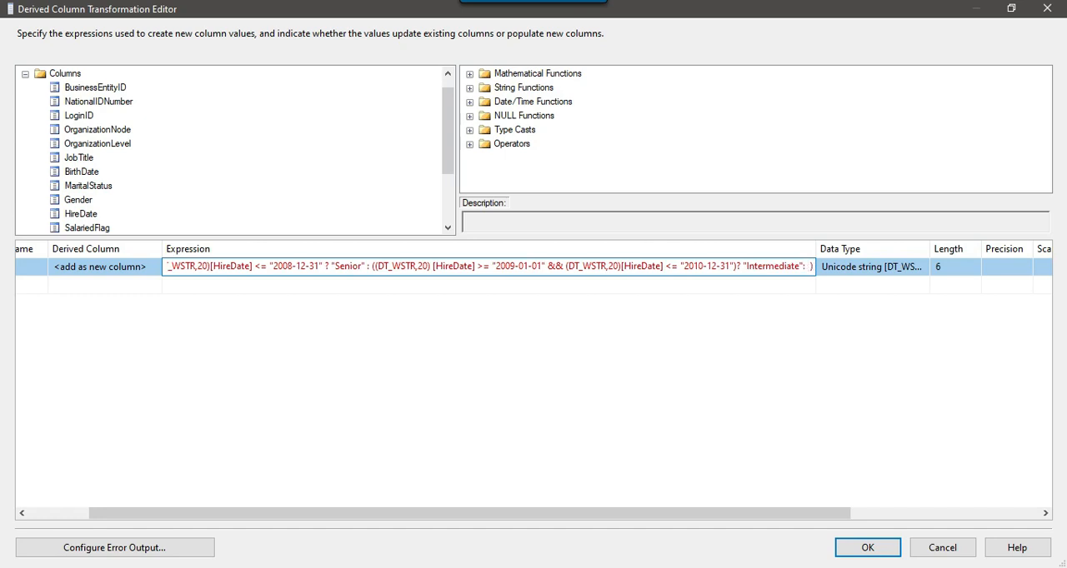
# Paste the HireDate condition again after "Intermediate": and set its start date to "2011-01-01", following the Junior rule in the SQL notes.
pyautogui.write('(DT_WSTR,20) [HireDate] >= "2006-01-01" && (DT_WSTR,20)[HireDate] <= "2008-12-31"')
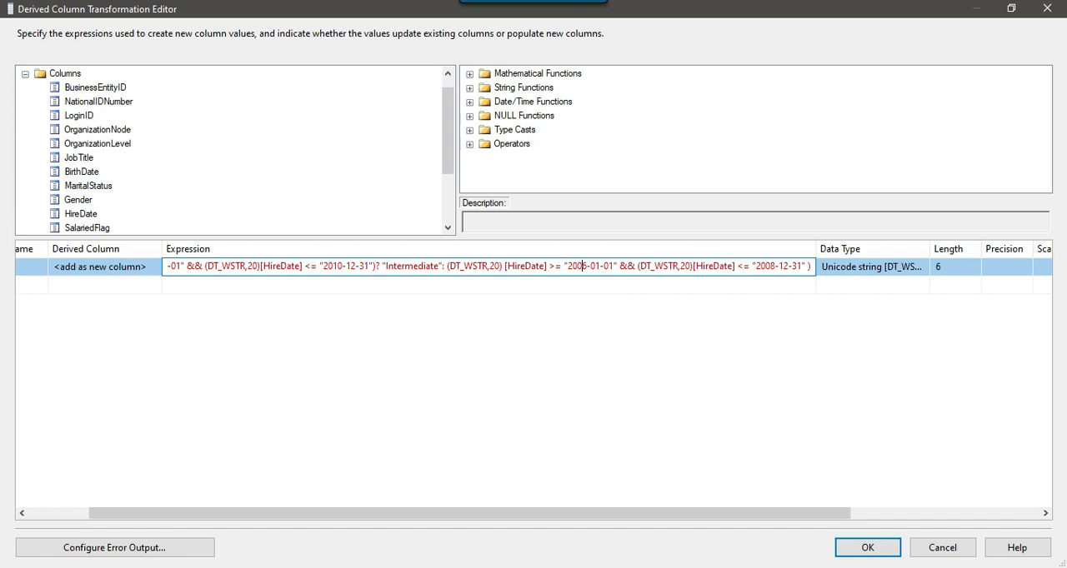
pyautogui.hotkey('alt', 'Tab')
pyautogui.moveTo(447, 270); pyautogui.dragTo(534, 270)
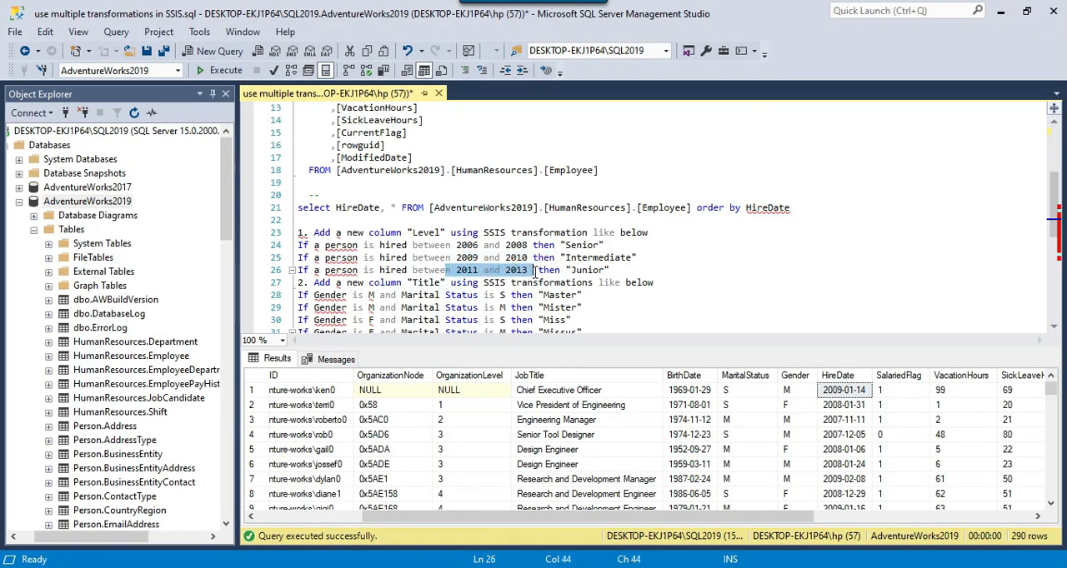
pyautogui.hotkey('alt', 'Tab')
pyautogui.press('Left')
pyautogui.press('Left')
pyautogui.press('Left')
pyautogui.press('Left')
pyautogui.press('Left')
pyautogui.press('Left')
pyautogui.press('Left')
pyautogui.press('Left')
pyautogui.press('Left')
pyautogui.press('Left')
pyautogui.press('Left')
pyautogui.press('Left')
pyautogui.press('Left')
pyautogui.press('Left')
pyautogui.press('Left')
pyautogui.write('11')
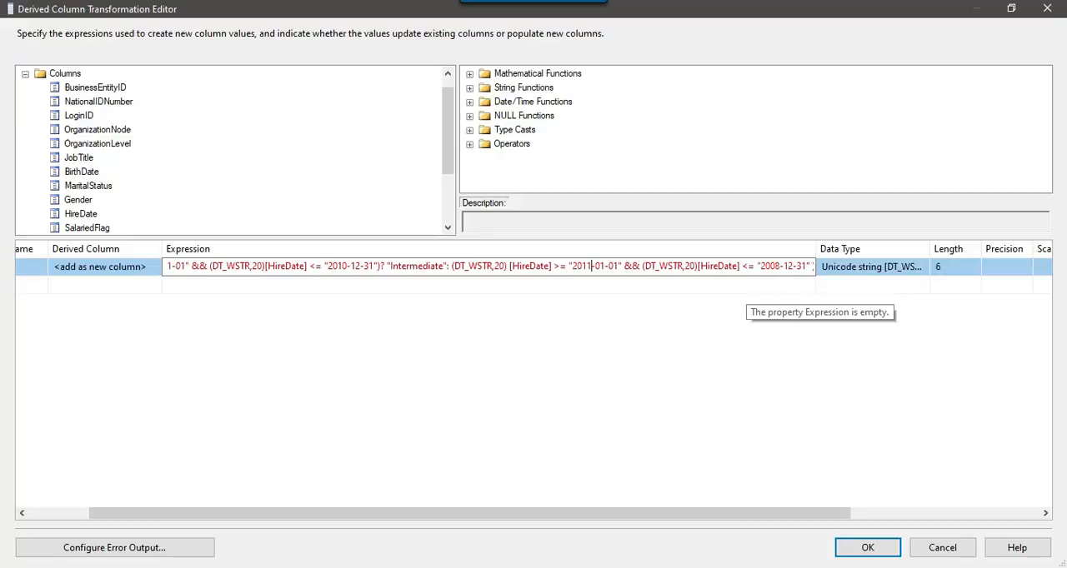
# Set the end date of the third HireDate condition in the Level expression to "2013-12-31".
pyautogui.press('Right')
pyautogui.press('Right')
pyautogui.press('Right')
pyautogui.press('Right')
pyautogui.press('Right')
pyautogui.press('Right')
pyautogui.press('Right')
pyautogui.press('Right')
pyautogui.press('Right')
pyautogui.press('Right')
pyautogui.press('Right')
pyautogui.press('Right')
pyautogui.press('Right')
pyautogui.press('Right')
pyautogui.press('Right')
pyautogui.press('Right')
pyautogui.press('Right')
pyautogui.press('Right')
pyautogui.press('Right')
pyautogui.press('Right')
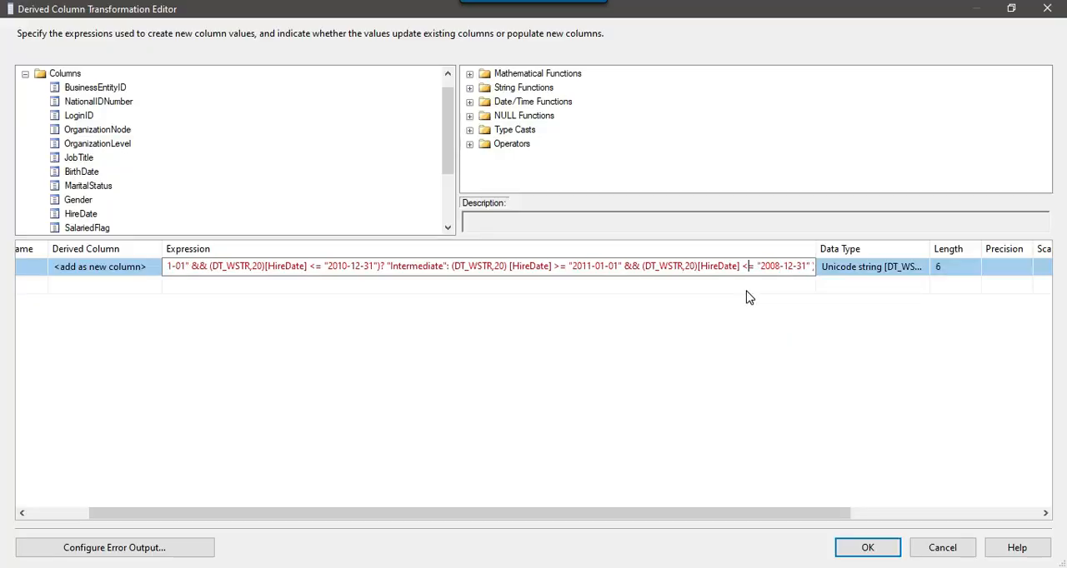
pyautogui.write('13')
pyautogui.press('Right')
pyautogui.press('Right')
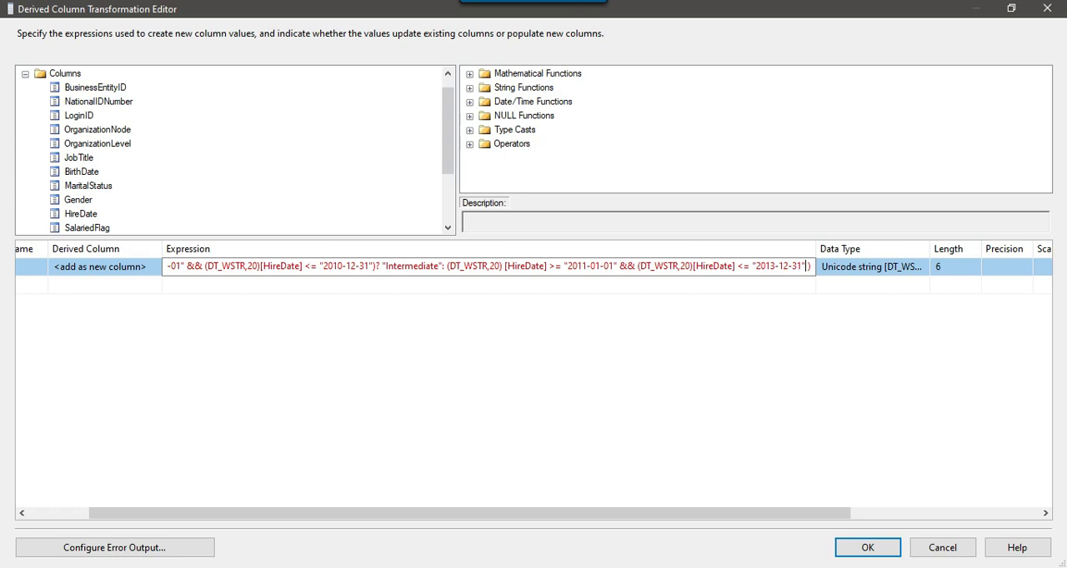
# Finish the third condition with ?"Junior":"" and commit the Level expression.
pyautogui.write('"')
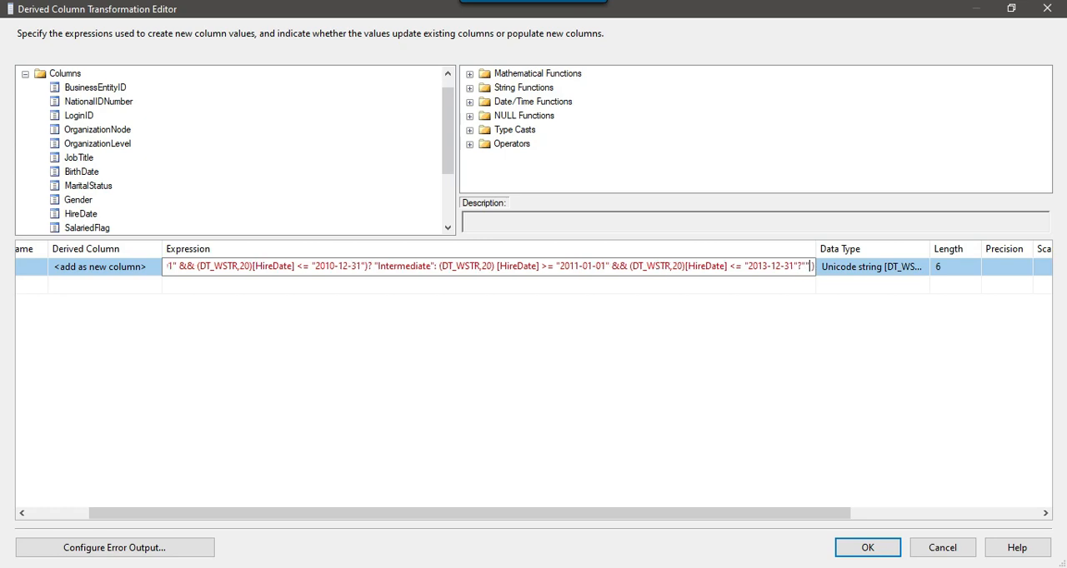
pyautogui.write('Junior"')
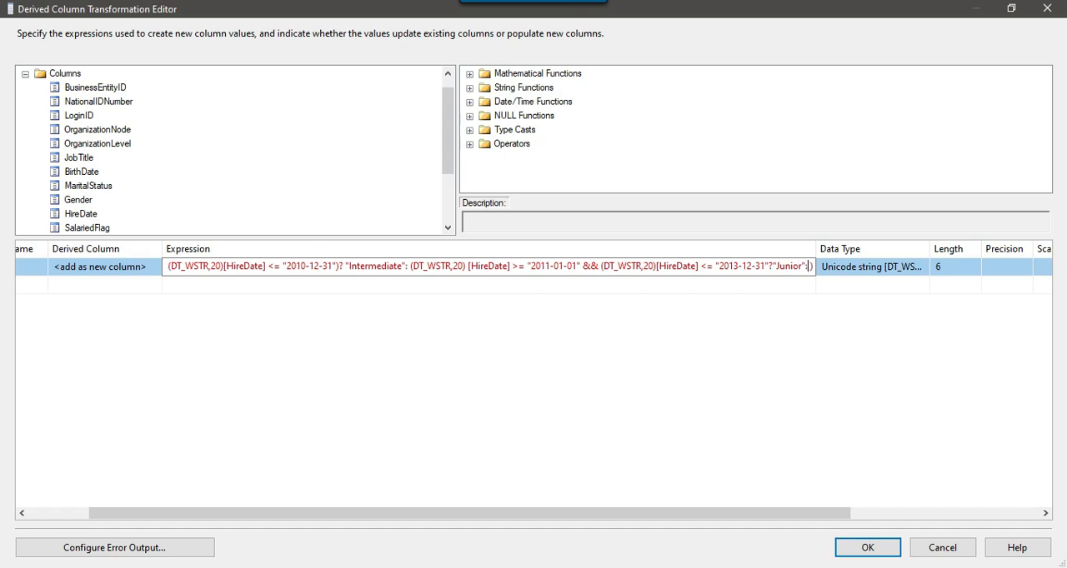
pyautogui.write(' "')
pyautogui.press('Return')
pyautogui.click(748, 290)
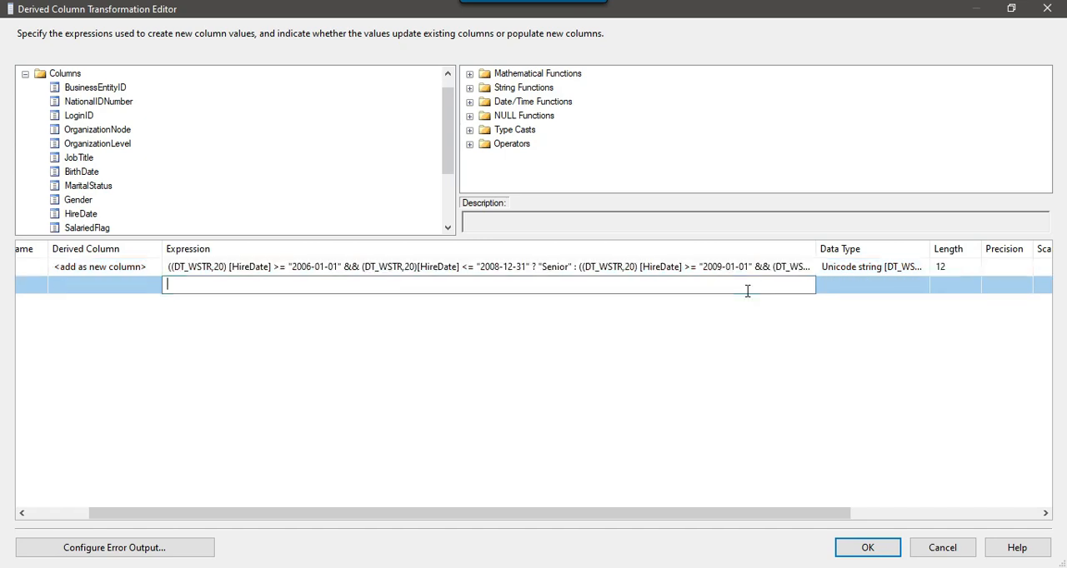
# Review the whole Level expression, from the Senior condition through the nested Intermediate and Junior conditions to the closing parenthesis.
pyautogui.press('Up')
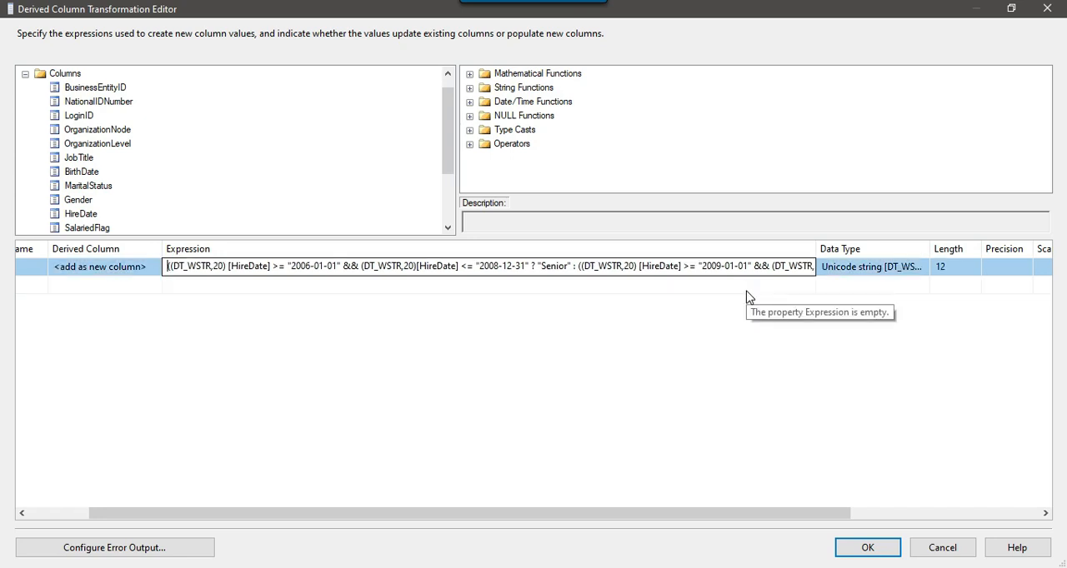
pyautogui.hotkey('shift', 'Right')
pyautogui.hotkey('shift', 'Right')
pyautogui.hotkey('shift', 'Right')
pyautogui.hotkey('shift', 'Right')
pyautogui.hotkey('shift', 'Right')
pyautogui.hotkey('shift', 'Right')
pyautogui.hotkey('shift', 'Right')
pyautogui.hotkey('shift', 'Right')
pyautogui.hotkey('shift', 'Right')
pyautogui.hotkey('shift', 'Right')
pyautogui.hotkey('shift', 'Right')
pyautogui.hotkey('shift', 'Right')
pyautogui.hotkey('shift', 'Right')
pyautogui.hotkey('shift', 'Right')
pyautogui.hotkey('shift', 'Right')
pyautogui.hotkey('shift', 'Right')
pyautogui.hotkey('shift', 'Right')
pyautogui.hotkey('shift', 'Right')
pyautogui.hotkey('shift', 'Right')
pyautogui.hotkey('shift', 'Right')
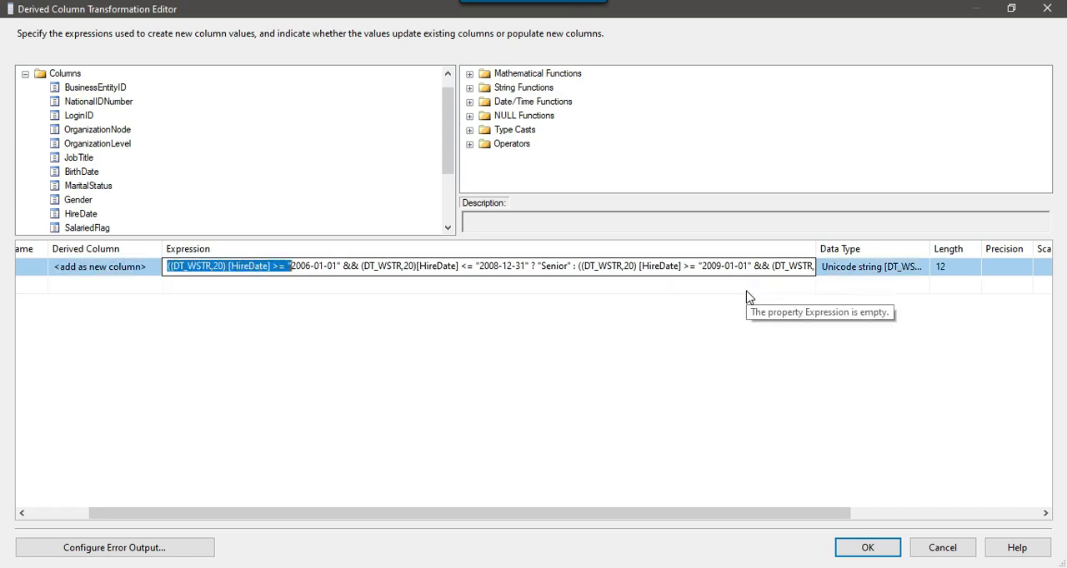
pyautogui.hotkey('shift', 'Right')
pyautogui.hotkey('shift', 'Right')
pyautogui.hotkey('shift', 'Right')
pyautogui.hotkey('shift', 'Right')
pyautogui.hotkey('shift', 'Right')
pyautogui.hotkey('shift', 'Right')
pyautogui.hotkey('shift', 'Right')
pyautogui.hotkey('shift', 'Right')
pyautogui.hotkey('shift', 'Right')
pyautogui.hotkey('shift', 'Right')
pyautogui.hotkey('shift', 'Right')
pyautogui.hotkey('shift', 'Right')
pyautogui.hotkey('shift', 'Right')
pyautogui.hotkey('shift', 'Right')
pyautogui.hotkey('shift', 'Right')
pyautogui.hotkey('shift', 'Right')
pyautogui.hotkey('shift', 'Right')
pyautogui.hotkey('shift', 'Right')
pyautogui.hotkey('shift', 'Right')
pyautogui.hotkey('shift', 'Right')
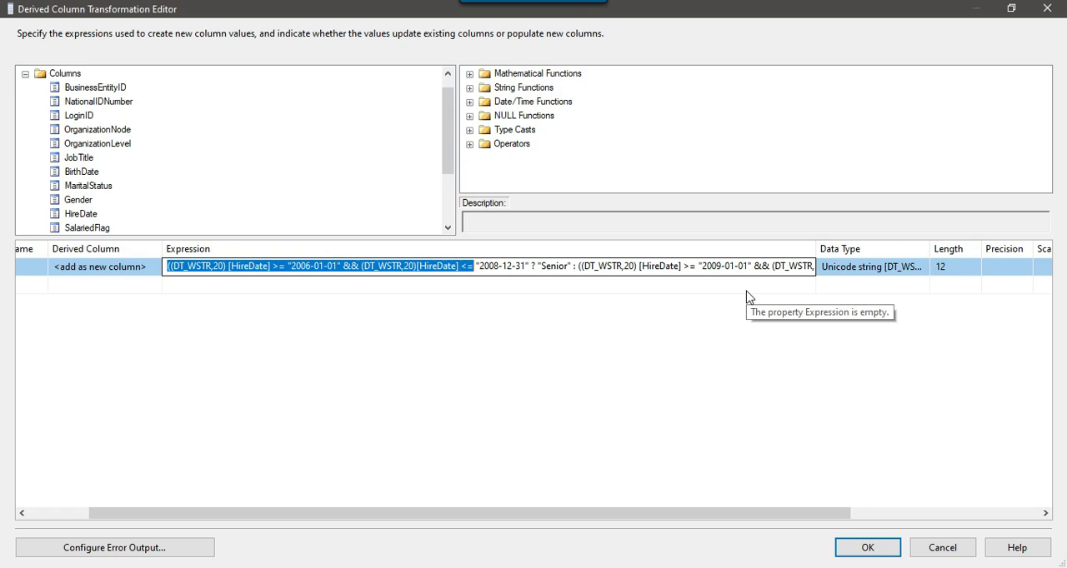
pyautogui.hotkey('shift', 'Right')
pyautogui.hotkey('shift', 'Right')
pyautogui.hotkey('shift', 'Right')
pyautogui.hotkey('shift', 'Right')
pyautogui.press('Right')
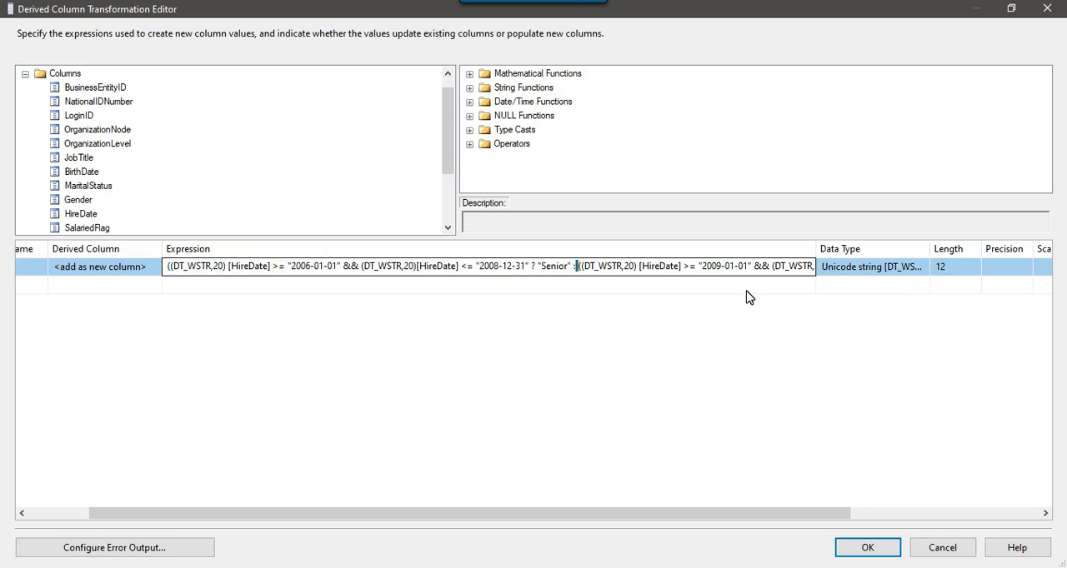
pyautogui.hotkey('shift', 'Right')
pyautogui.hotkey('shift', 'Right')
pyautogui.hotkey('shift', 'Right')
pyautogui.hotkey('shift', 'Right')
pyautogui.hotkey('shift', 'Right')
pyautogui.hotkey('shift', 'Right')
pyautogui.hotkey('shift', 'Right')
pyautogui.hotkey('shift', 'Right')
pyautogui.hotkey('shift', 'Right')
pyautogui.hotkey('shift', 'Right')
pyautogui.hotkey('shift', 'Right')
pyautogui.hotkey('shift', 'Right')
pyautogui.hotkey('shift', 'Right')
pyautogui.hotkey('shift', 'Right')
pyautogui.hotkey('shift', 'Right')
pyautogui.hotkey('shift', 'Right')
pyautogui.hotkey('shift', 'Right')
pyautogui.hotkey('shift', 'Right')
pyautogui.hotkey('shift', 'Right')
pyautogui.hotkey('shift', 'Right')
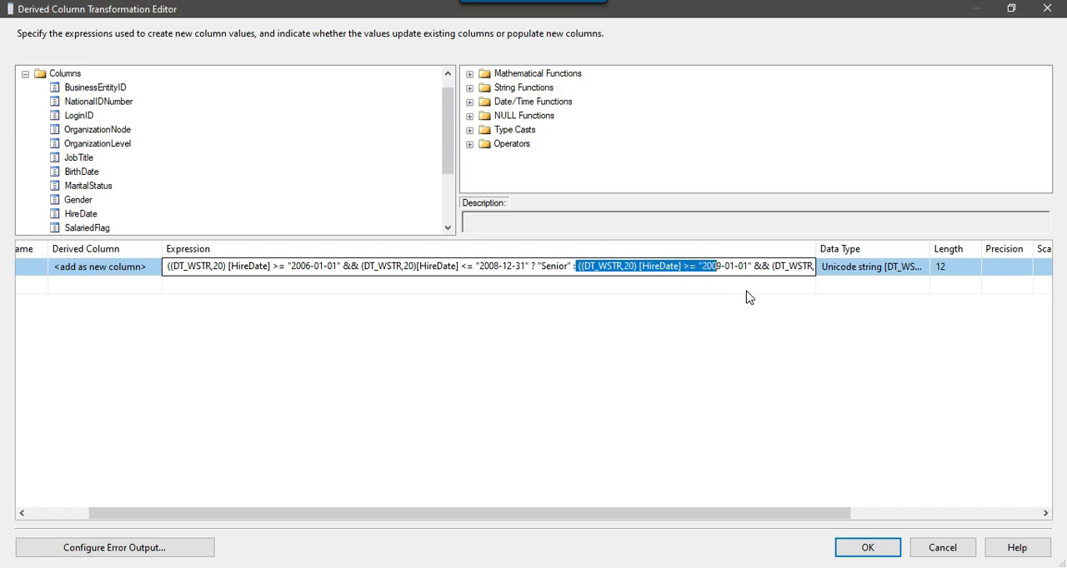
pyautogui.hotkey('shift', 'Right')
pyautogui.hotkey('shift', 'Right')
pyautogui.hotkey('shift', 'Right')
pyautogui.hotkey('shift', 'Right')
pyautogui.hotkey('shift', 'Right')
pyautogui.hotkey('shift', 'Right')
pyautogui.hotkey('shift', 'Right')
pyautogui.hotkey('shift', 'Right')
pyautogui.hotkey('shift', 'Right')
pyautogui.hotkey('shift', 'Right')
pyautogui.hotkey('shift', 'Right')
pyautogui.hotkey('shift', 'Right')
pyautogui.hotkey('shift', 'Right')
pyautogui.hotkey('shift', 'Right')
pyautogui.hotkey('shift', 'Right')
pyautogui.hotkey('shift', 'Right')
pyautogui.hotkey('shift', 'Right')
pyautogui.hotkey('shift', 'Right')
pyautogui.hotkey('shift', 'Left')
pyautogui.hotkey('shift', 'Left')
pyautogui.hotkey('shift', 'Left')
pyautogui.hotkey('shift', 'Left')
pyautogui.hotkey('shift', 'Left')
pyautogui.hotkey('shift', 'Left')
pyautogui.hotkey('shift', 'Left')
pyautogui.hotkey('shift', 'Right')
pyautogui.hotkey('shift', 'Right')
pyautogui.hotkey('shift', 'Right')
pyautogui.hotkey('shift', 'Right')
pyautogui.hotkey('shift', 'Right')
pyautogui.hotkey('shift', 'Right')
pyautogui.hotkey('shift', 'Right')
pyautogui.hotkey('shift', 'Right')
pyautogui.hotkey('shift', 'Right')
pyautogui.hotkey('shift', 'Right')
pyautogui.hotkey('shift', 'Right')
pyautogui.hotkey('shift', 'Right')
pyautogui.hotkey('shift', 'Right')
pyautogui.hotkey('shift', 'Right')
pyautogui.hotkey('shift', 'Right')
pyautogui.hotkey('shift', 'Right')
pyautogui.hotkey('shift', 'Right')
pyautogui.hotkey('shift', 'Right')
pyautogui.hotkey('shift', 'Right')
pyautogui.hotkey('shift', 'Right')
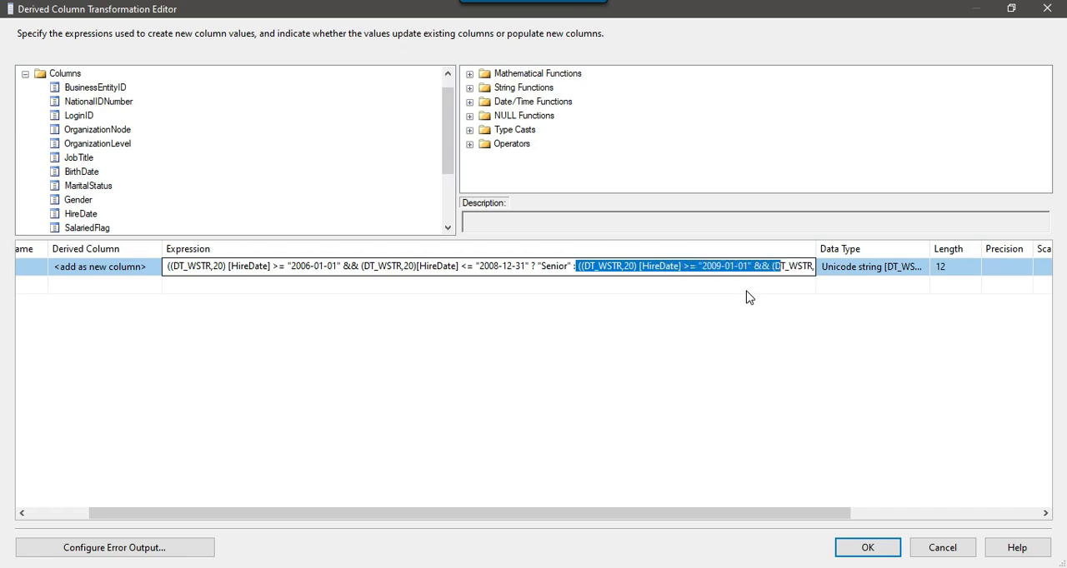
pyautogui.hotkey('shift', 'Right')
pyautogui.hotkey('shift', 'Right')
pyautogui.hotkey('shift', 'Right')
pyautogui.hotkey('shift', 'Right')
pyautogui.hotkey('shift', 'Right')
pyautogui.hotkey('shift', 'Right')
pyautogui.hotkey('shift', 'Right')
pyautogui.hotkey('shift', 'Right')
pyautogui.hotkey('shift', 'Right')
pyautogui.hotkey('shift', 'Right')
pyautogui.hotkey('shift', 'Right')
pyautogui.hotkey('shift', 'Right')
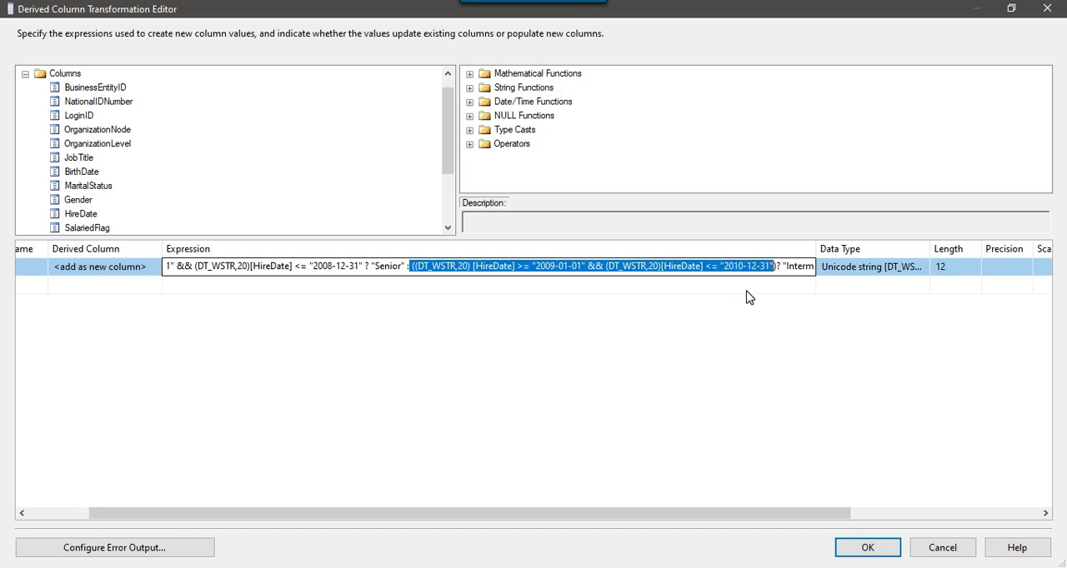
pyautogui.hotkey('shift', 'Right')
pyautogui.hotkey('shift', 'Right')
pyautogui.hotkey('shift', 'Right')
pyautogui.hotkey('shift', 'Right')
pyautogui.hotkey('shift', 'Right')
pyautogui.hotkey('shift', 'Right')
pyautogui.hotkey('shift', 'Right')
pyautogui.hotkey('shift', 'Right')
pyautogui.hotkey('shift', 'Right')
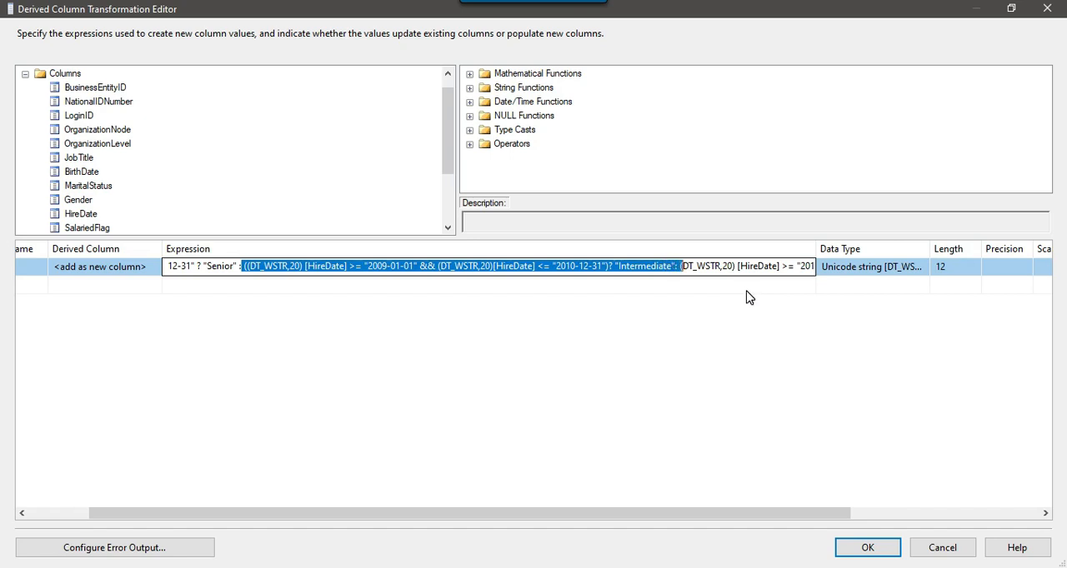
pyautogui.hotkey('shift', 'Right')
pyautogui.hotkey('shift', 'Right')
pyautogui.hotkey('shift', 'Right')
pyautogui.hotkey('shift', 'Right')
pyautogui.hotkey('shift', 'Right')
pyautogui.hotkey('shift', 'Right')
pyautogui.hotkey('shift', 'Right')
pyautogui.hotkey('shift', 'Right')
pyautogui.hotkey('shift', 'Right')
pyautogui.hotkey('shift', 'Right')
pyautogui.hotkey('shift', 'Right')
pyautogui.hotkey('shift', 'Right')
pyautogui.hotkey('shift', 'Right')
pyautogui.hotkey('shift', 'Right')
pyautogui.hotkey('shift', 'Right')
pyautogui.hotkey('shift', 'Right')
pyautogui.hotkey('shift', 'Right')
pyautogui.hotkey('shift', 'Right')
pyautogui.hotkey('shift', 'Right')
pyautogui.hotkey('shift', 'Right')
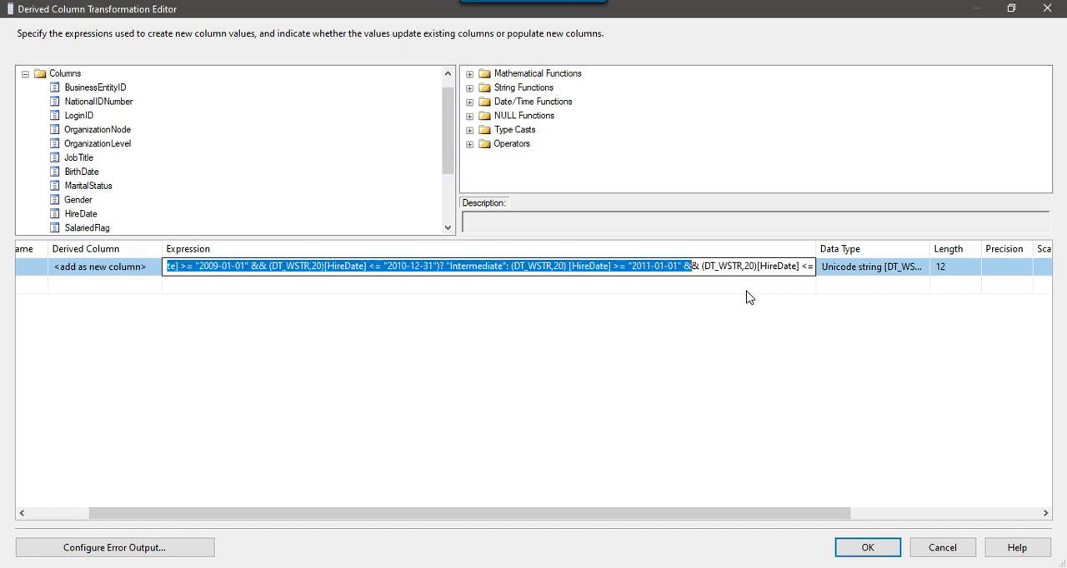
pyautogui.hotkey('shift', 'Right')
pyautogui.hotkey('shift', 'Right')
pyautogui.hotkey('shift', 'Right')
pyautogui.hotkey('shift', 'Right')
pyautogui.hotkey('shift', 'Right')
pyautogui.hotkey('shift', 'Right')
pyautogui.hotkey('shift', 'Right')
pyautogui.hotkey('shift', 'Right')
pyautogui.hotkey('shift', 'Right')
pyautogui.hotkey('shift', 'Right')
pyautogui.hotkey('shift', 'Right')
pyautogui.hotkey('shift', 'Right')
pyautogui.hotkey('shift', 'Right')
pyautogui.hotkey('shift', 'Right')
pyautogui.hotkey('shift', 'Right')
pyautogui.hotkey('shift', 'Right')
pyautogui.hotkey('shift', 'Right')
pyautogui.hotkey('shift', 'Right')
pyautogui.hotkey('shift', 'Right')
pyautogui.press('Left')
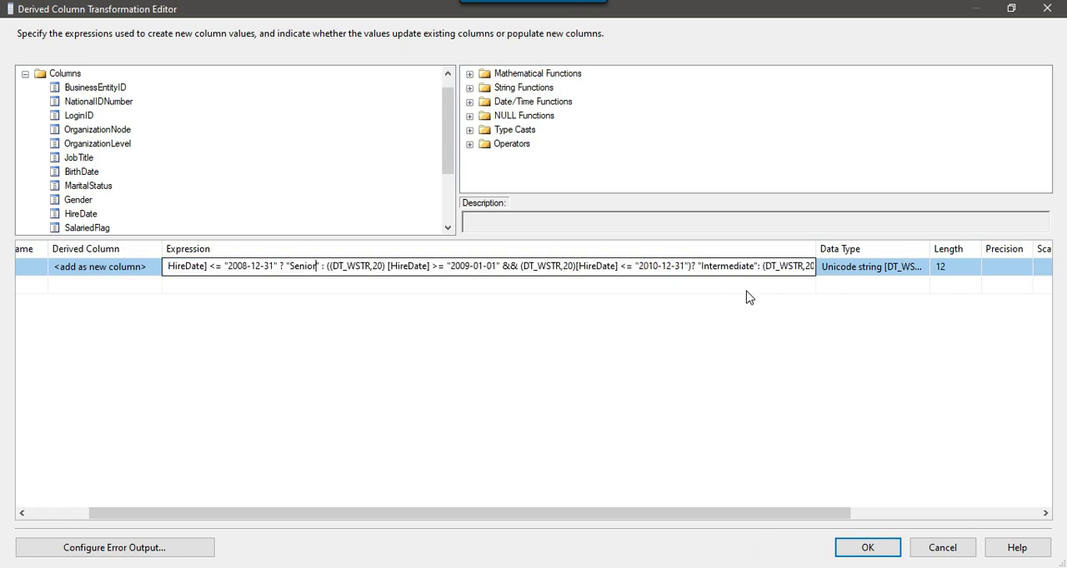
pyautogui.press('End')
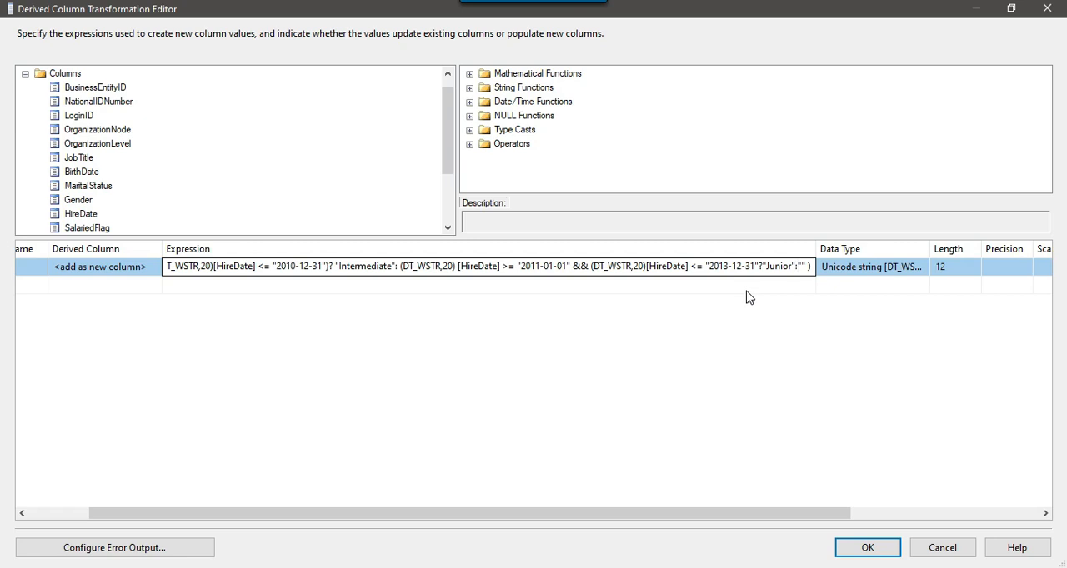
pyautogui.click(747, 291)
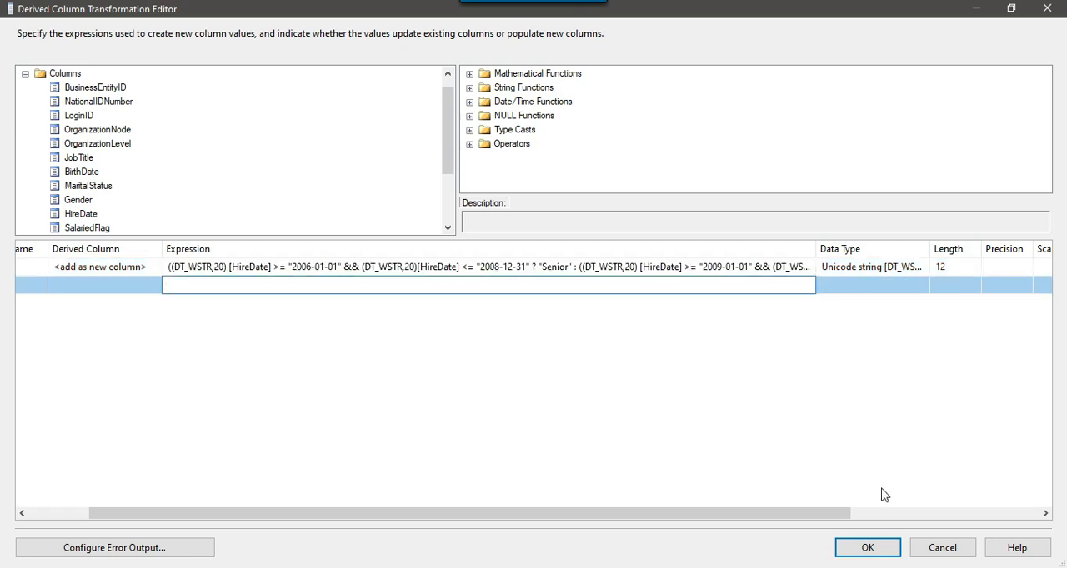
# Accept the derived column transformation with its finished Level expression.
pyautogui.moveTo(719, 513); pyautogui.dragTo(658, 514)
pyautogui.click(867, 547)
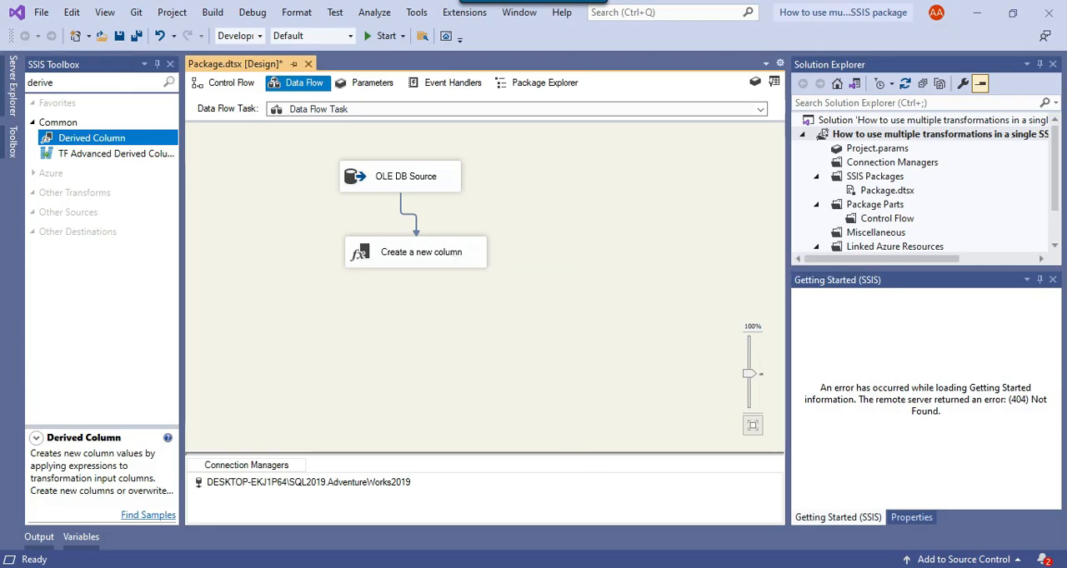
# Switch to SQL Server Management Studio and copy the column name Title from item 2 of the notes.
pyautogui.hotkey('alt', 'Tab')
pyautogui.click(417, 295)
pyautogui.moveTo(314, 284); pyautogui.dragTo(599, 283)
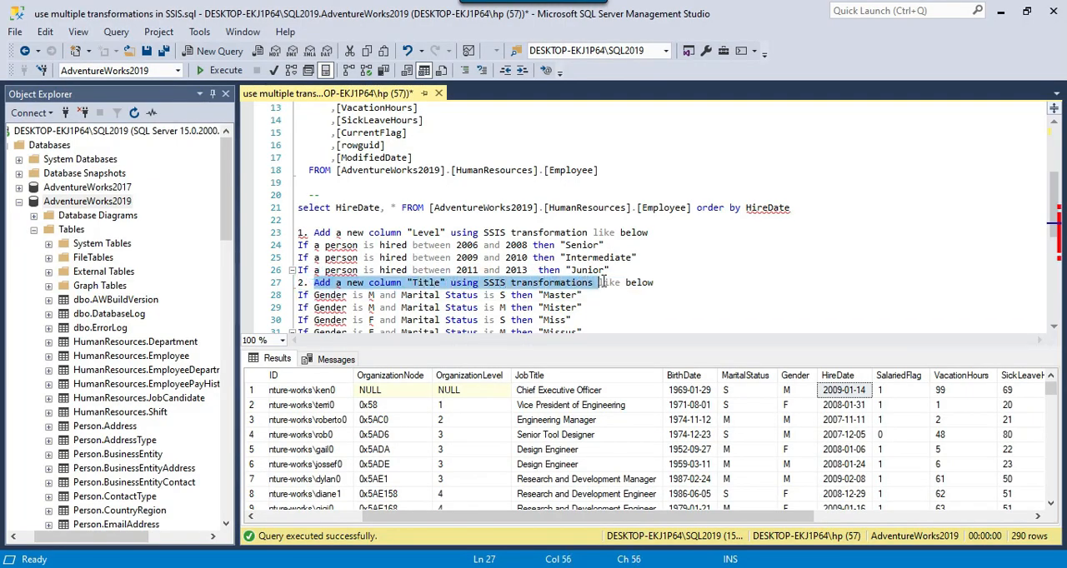
pyautogui.scroll(-2, 589, 235)
pyautogui.click(405, 233)
pyautogui.click(431, 207)
pyautogui.doubleClick(429, 208)
pyautogui.click(440, 232)
pyautogui.moveTo(413, 208); pyautogui.dragTo(443, 207)
pyautogui.hotkey('ctrl', 'c')
# Back in Visual Studio, add a derived column Title with expression (DT_STR,50,1252)"" to "Create a new column" and accept the transformation.
pyautogui.click(739, 567)
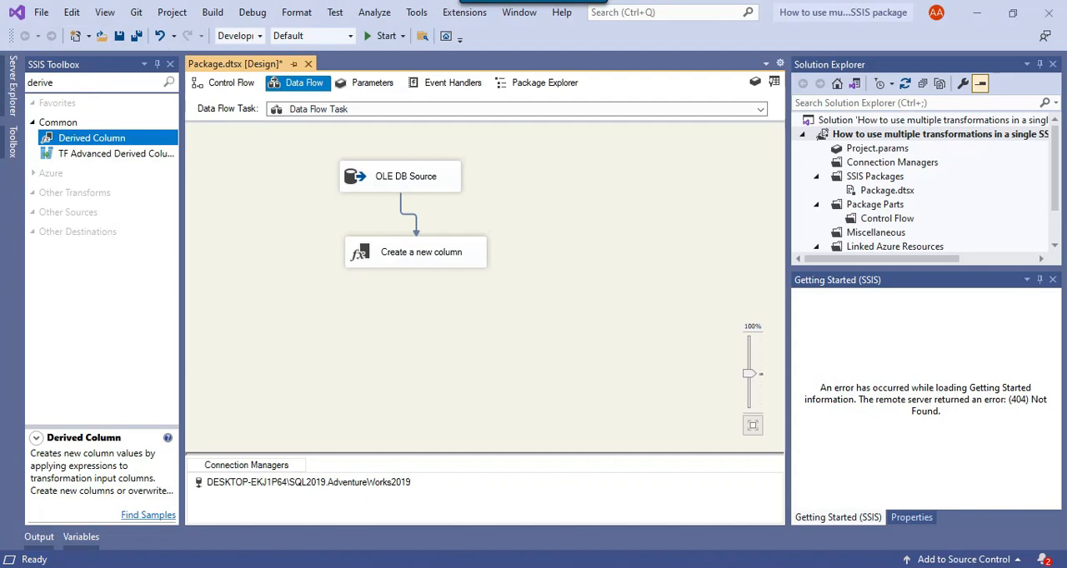
pyautogui.rightClick(408, 252)
pyautogui.click(442, 258)
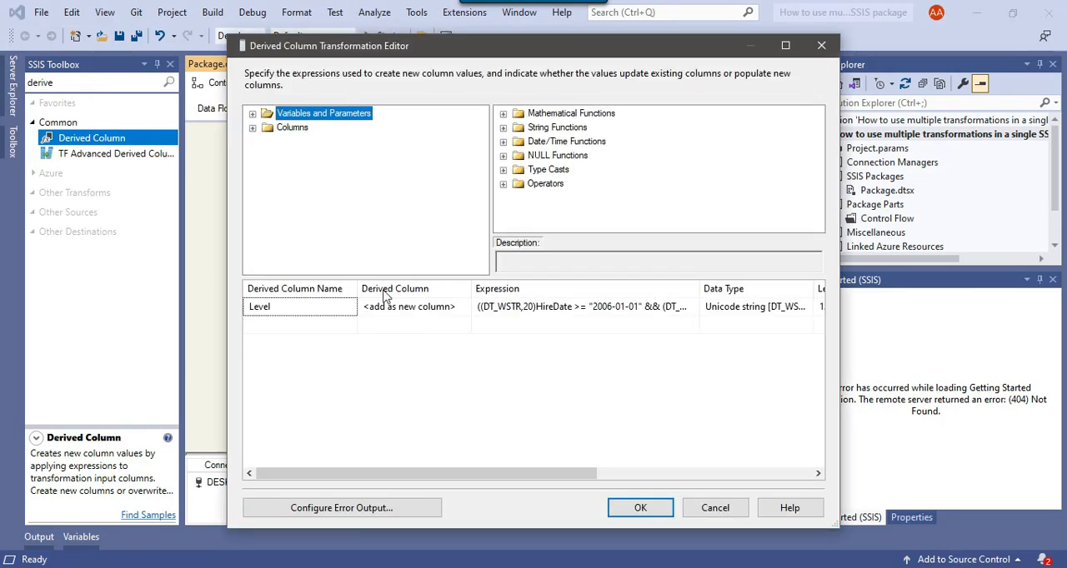
pyautogui.click(303, 325)
pyautogui.hotkey('ctrl', 'v')
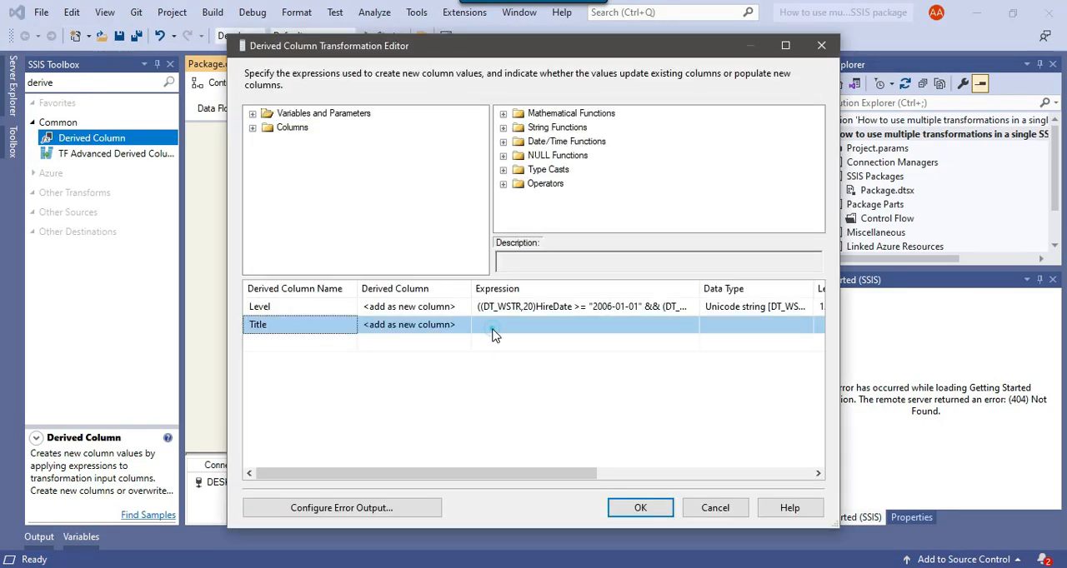
pyautogui.click(491, 327)
pyautogui.write('""')
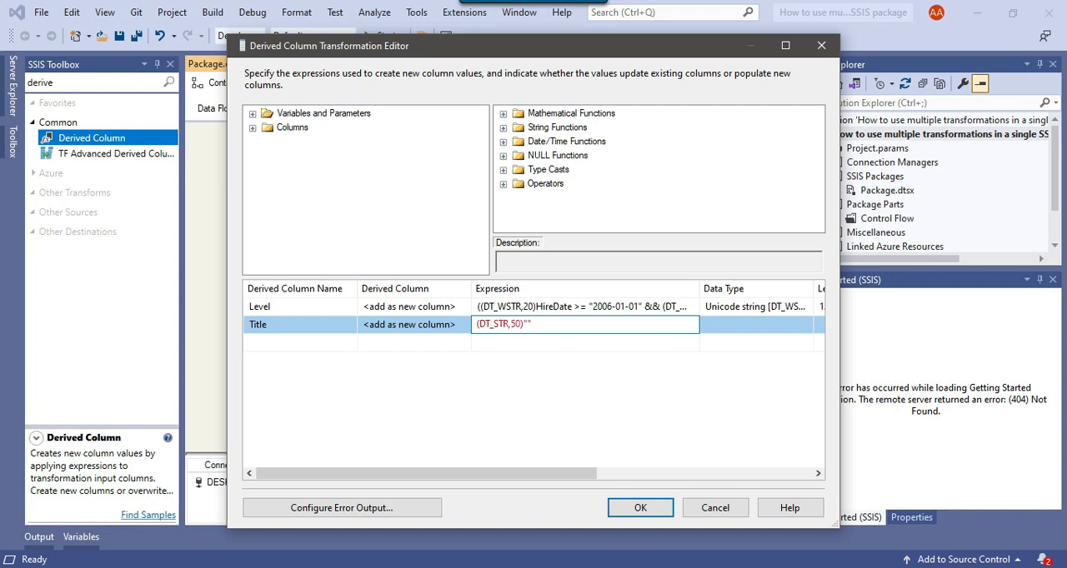
pyautogui.press('Return')
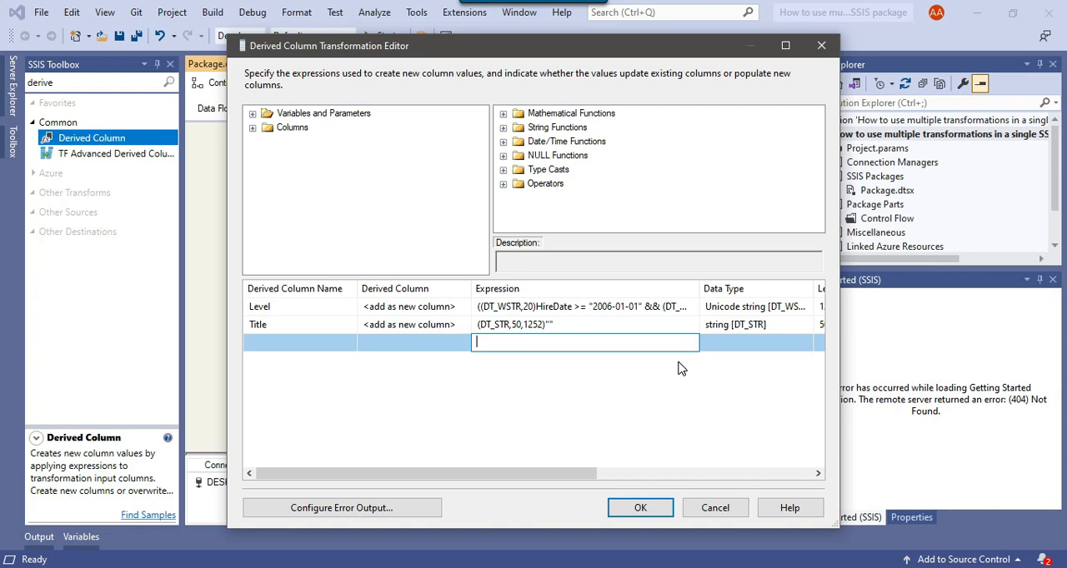
pyautogui.click(640, 507)
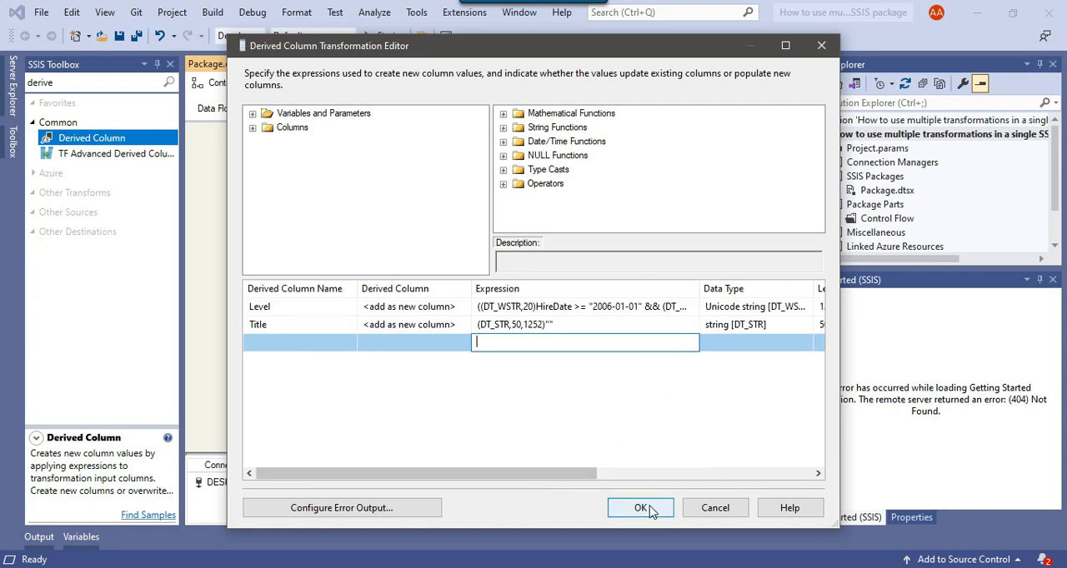
# Search the toolbox for "script" and add a Script Component of type Transformation below "Create a new column" in the data flow.
pyautogui.click(73, 84)
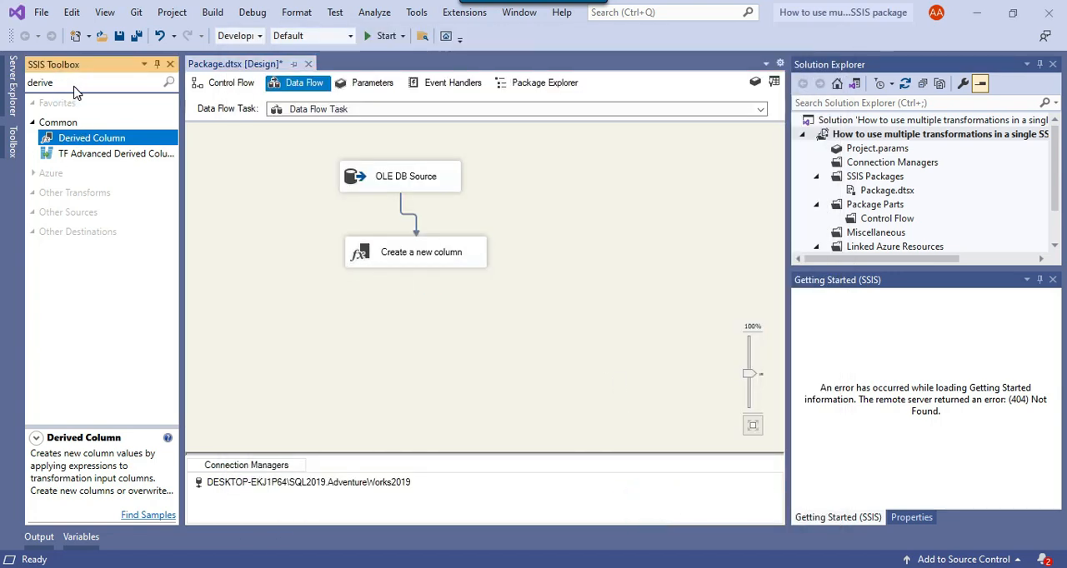
pyautogui.press('BackSpace')
pyautogui.press('BackSpace')
pyautogui.press('BackSpace')
pyautogui.press('BackSpace')
pyautogui.press('BackSpace')
pyautogui.press('BackSpace')
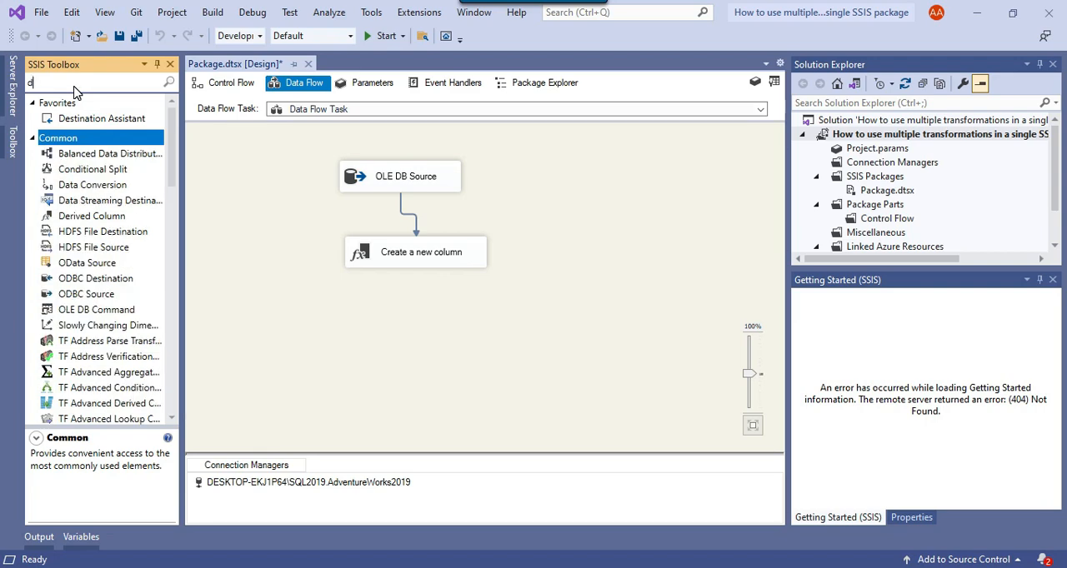
pyautogui.write('script')
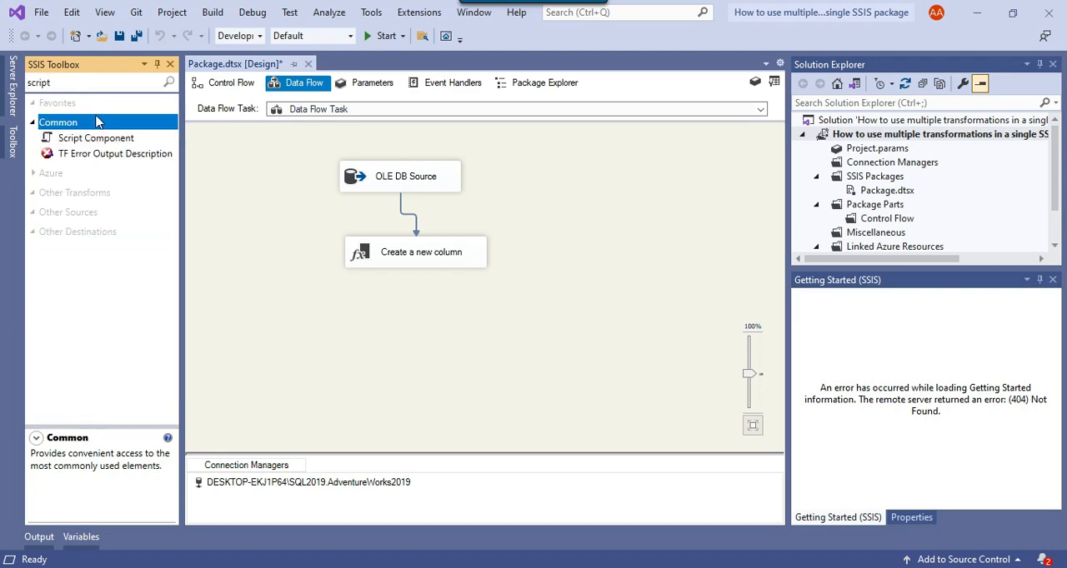
pyautogui.moveTo(90, 143); pyautogui.dragTo(355, 297)
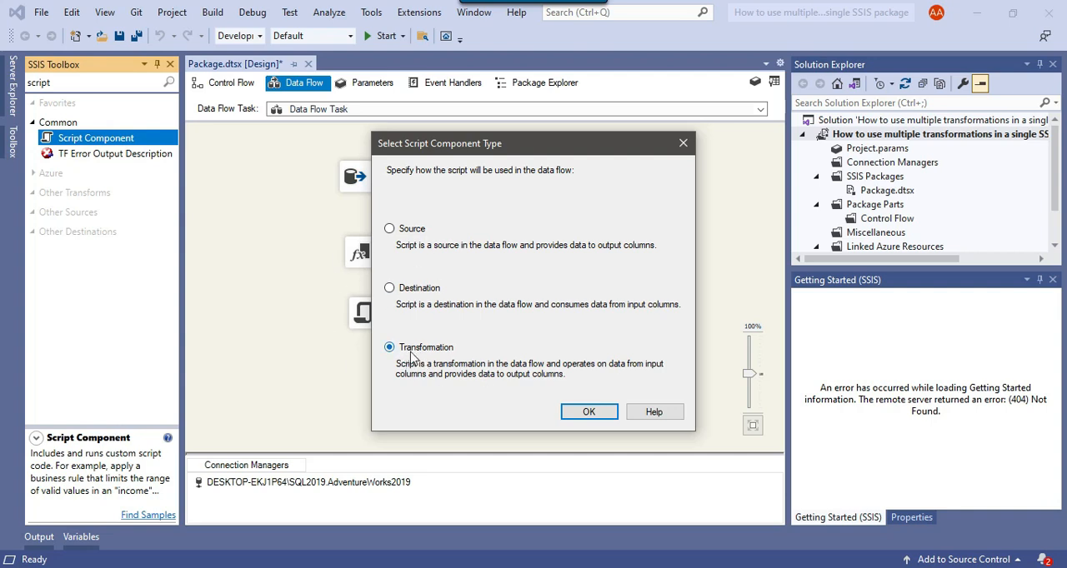
pyautogui.click(575, 410)
# Connect the "Create a new column" output to the Script Component and line up both components below the OLE DB Source.
pyautogui.click(381, 250)
pyautogui.moveTo(415, 268); pyautogui.dragTo(400, 314)
pyautogui.moveTo(393, 251); pyautogui.dragTo(387, 237)
pyautogui.moveTo(405, 320); pyautogui.dragTo(402, 307)
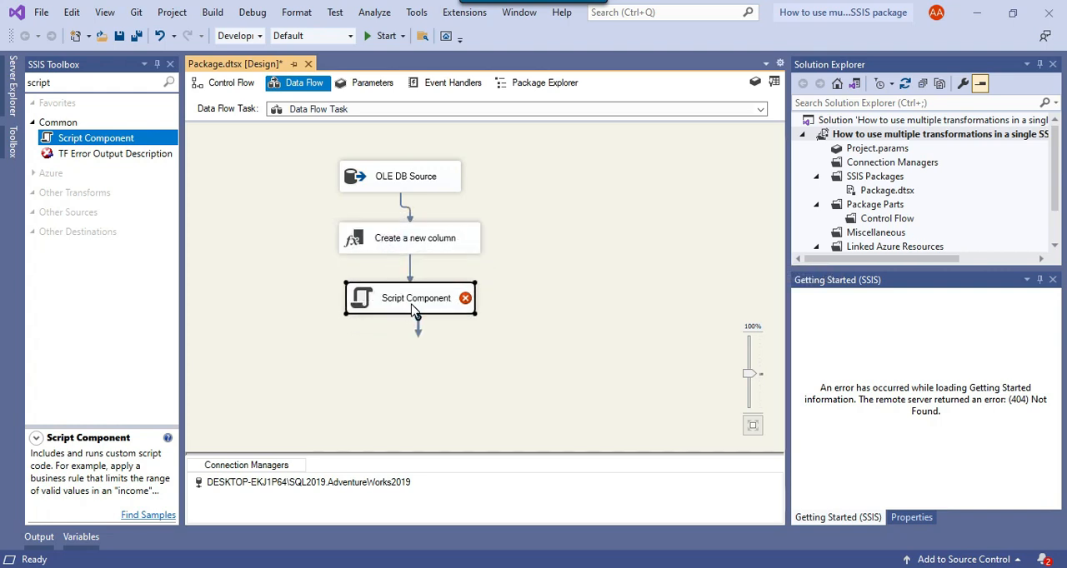
# Open the Script Component for editing and show its input column settings.
pyautogui.rightClick(417, 305)
pyautogui.click(442, 315)
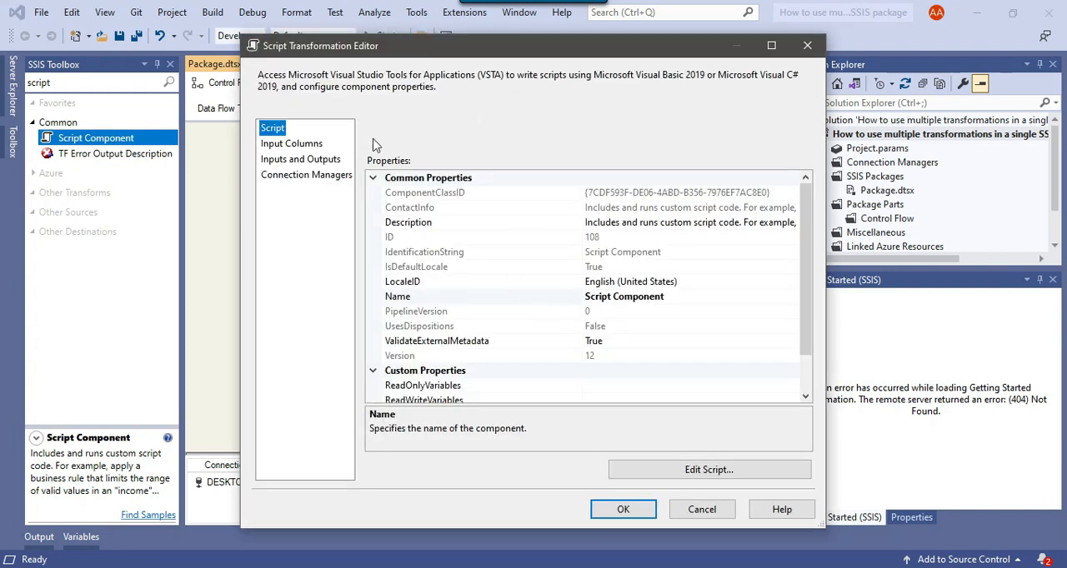
pyautogui.click(303, 147)
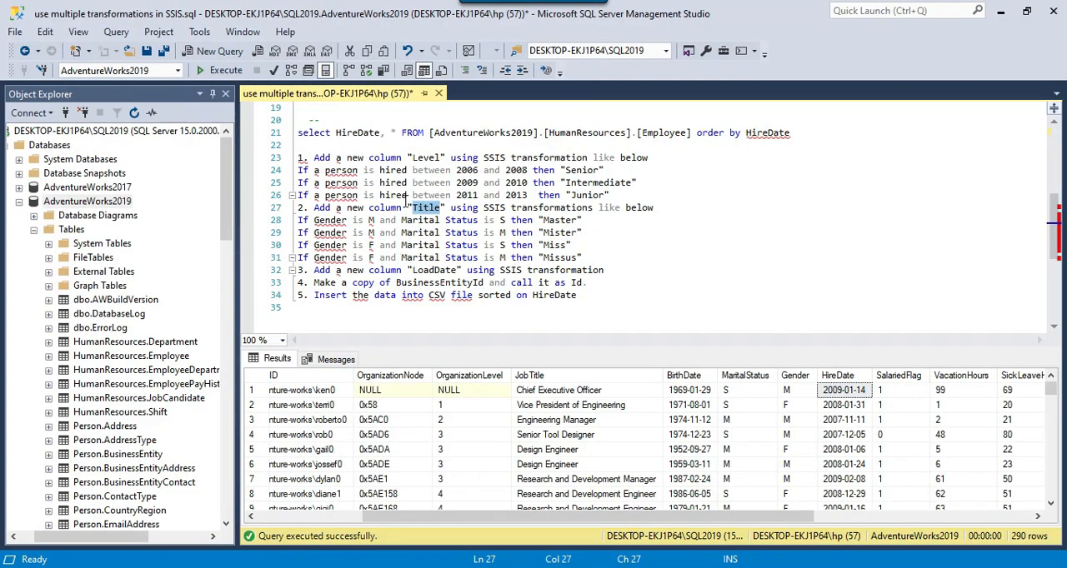
# Examine the four Title rules in the SQL notes and the MaritalStatus and Gender columns in the query results.
pyautogui.click(366, 233)
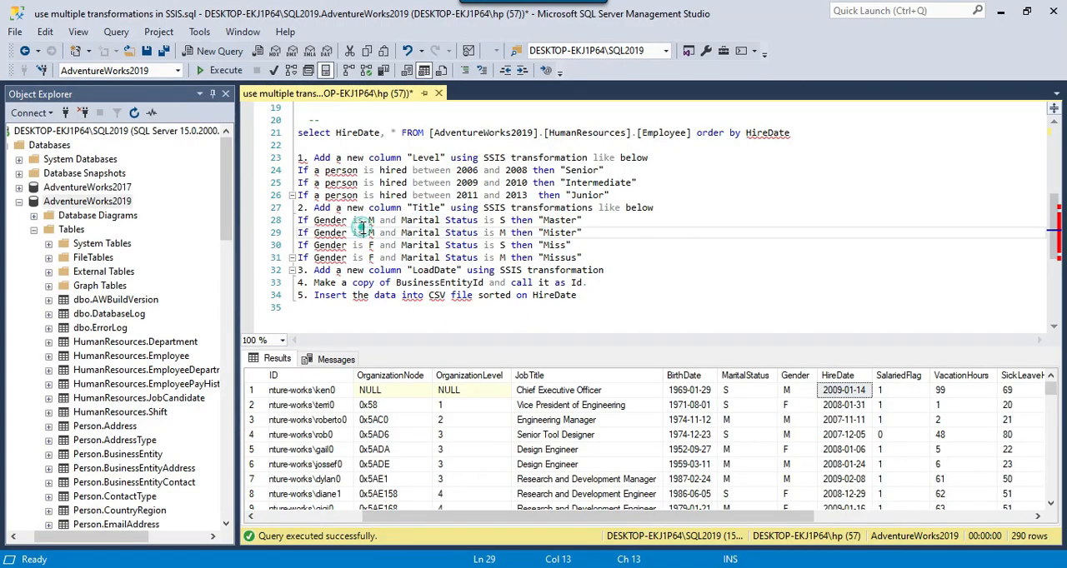
pyautogui.moveTo(407, 207); pyautogui.dragTo(524, 206)
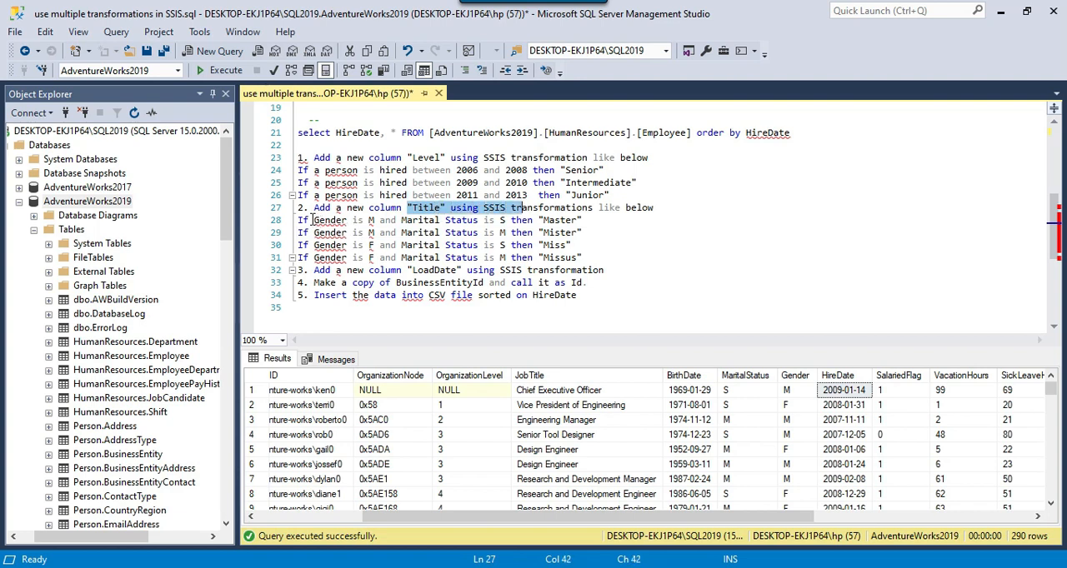
pyautogui.moveTo(312, 220); pyautogui.dragTo(588, 219)
pyautogui.click(534, 233)
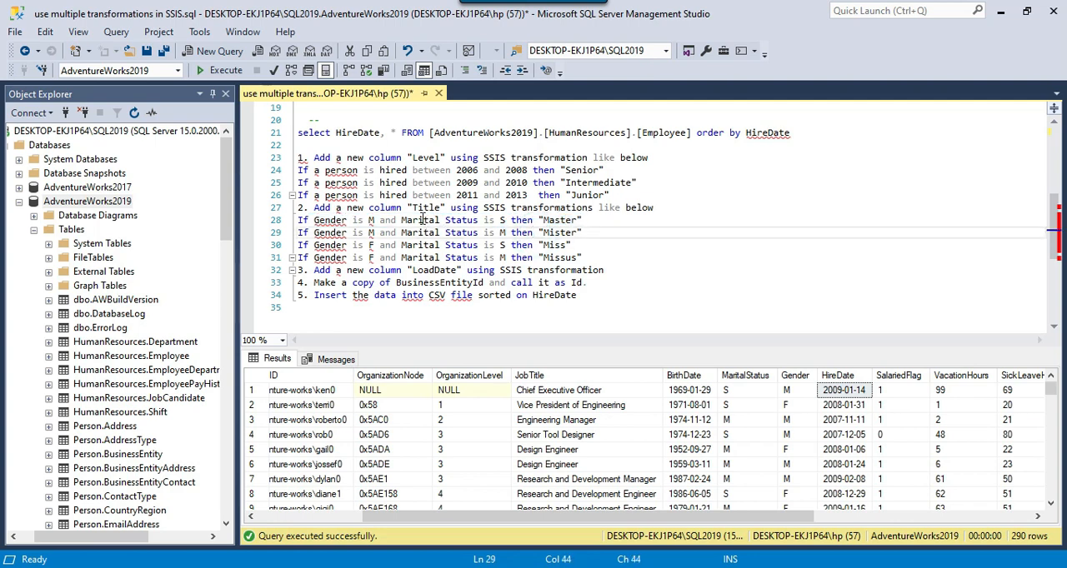
pyautogui.moveTo(413, 207); pyautogui.dragTo(435, 207)
pyautogui.moveTo(314, 221); pyautogui.dragTo(480, 220)
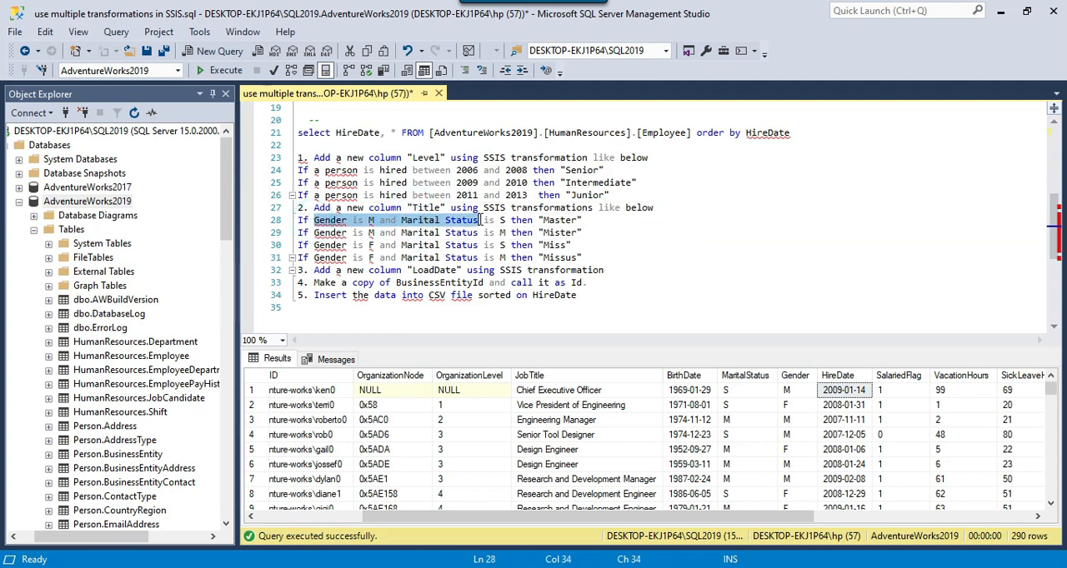
pyautogui.moveTo(750, 391); pyautogui.dragTo(744, 464)
pyautogui.moveTo(798, 390); pyautogui.dragTo(798, 420)
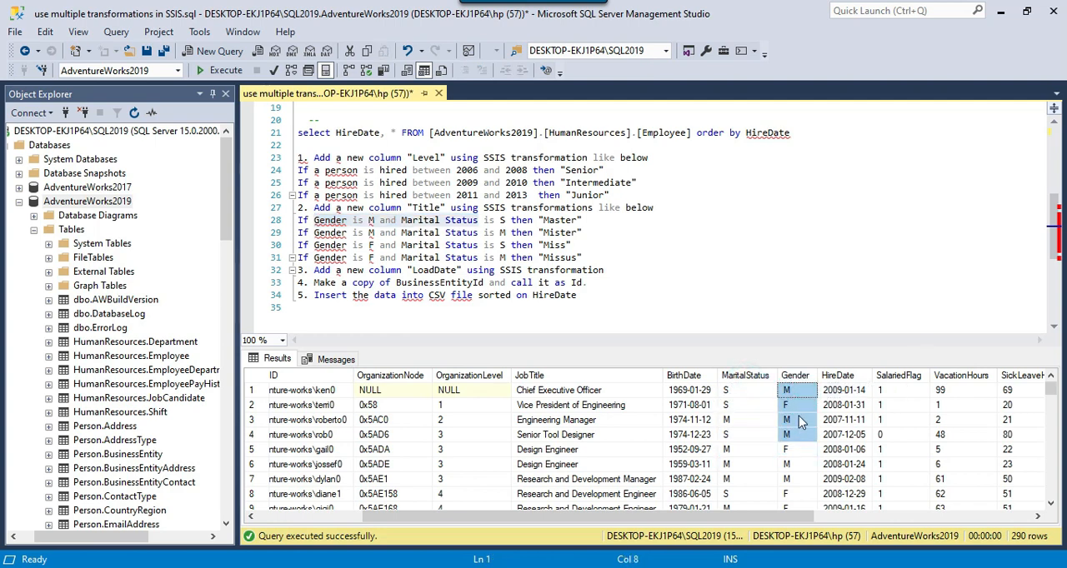
pyautogui.moveTo(583, 258); pyautogui.dragTo(298, 209)
# Back in the Script Component settings, include MaritalStatus, Gender and Title as input columns.
pyautogui.hotkey('alt', 'Tab')
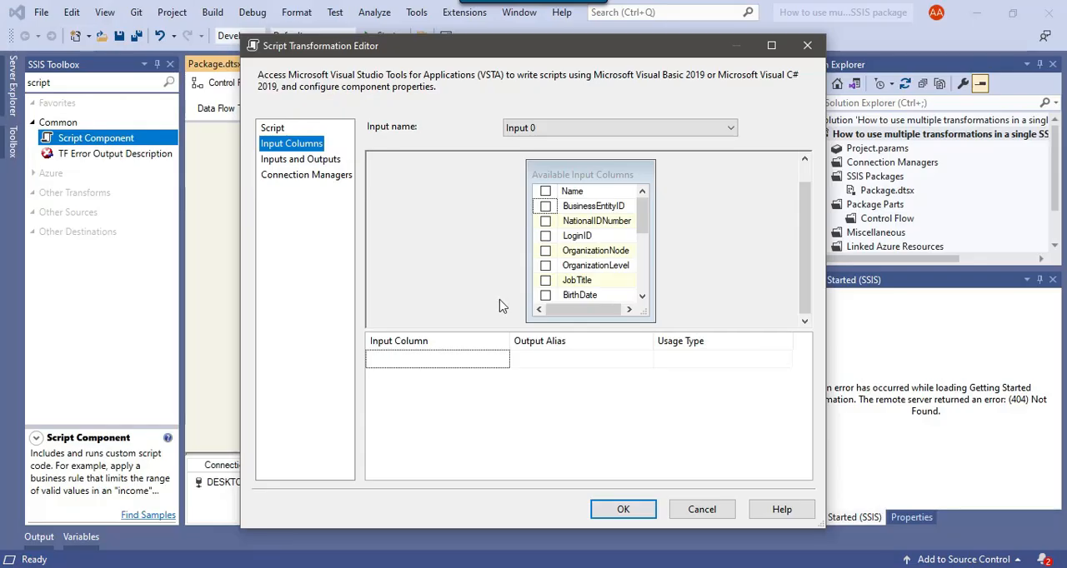
pyautogui.scroll(-3, 614, 238)
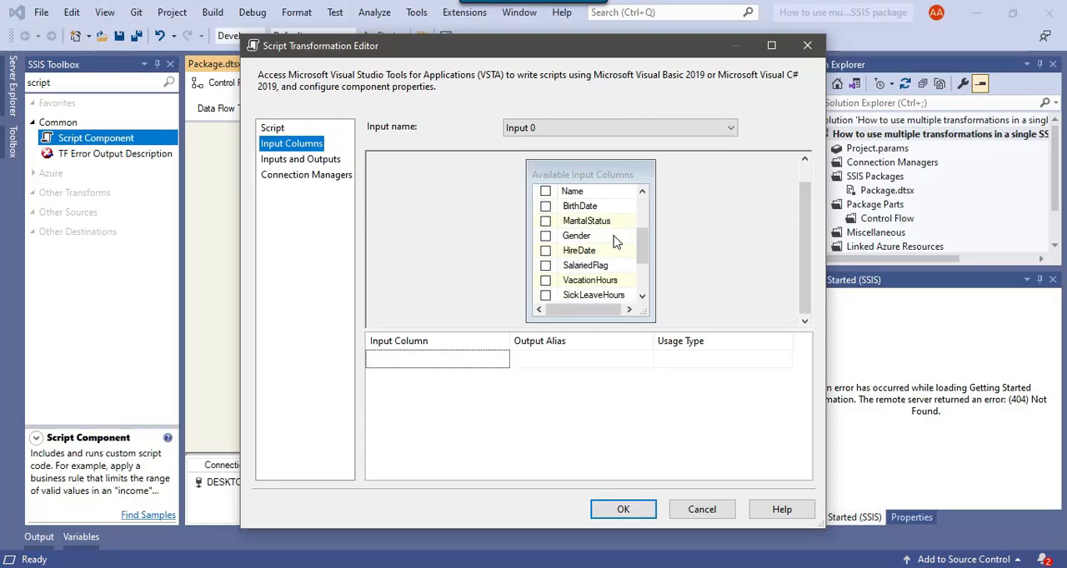
pyautogui.scroll(2, 614, 241)
pyautogui.click(546, 236)
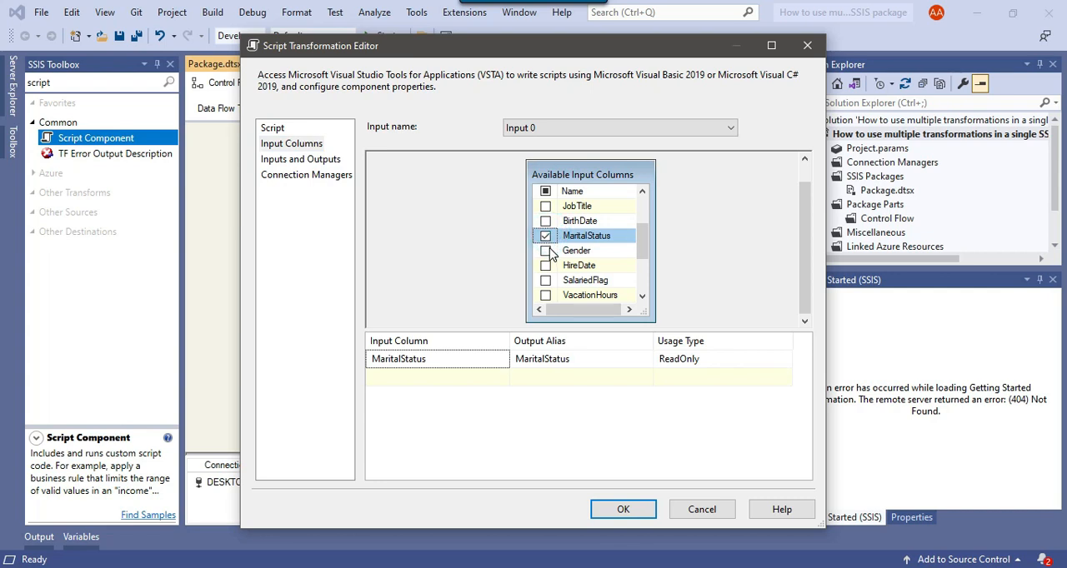
pyautogui.click(546, 251)
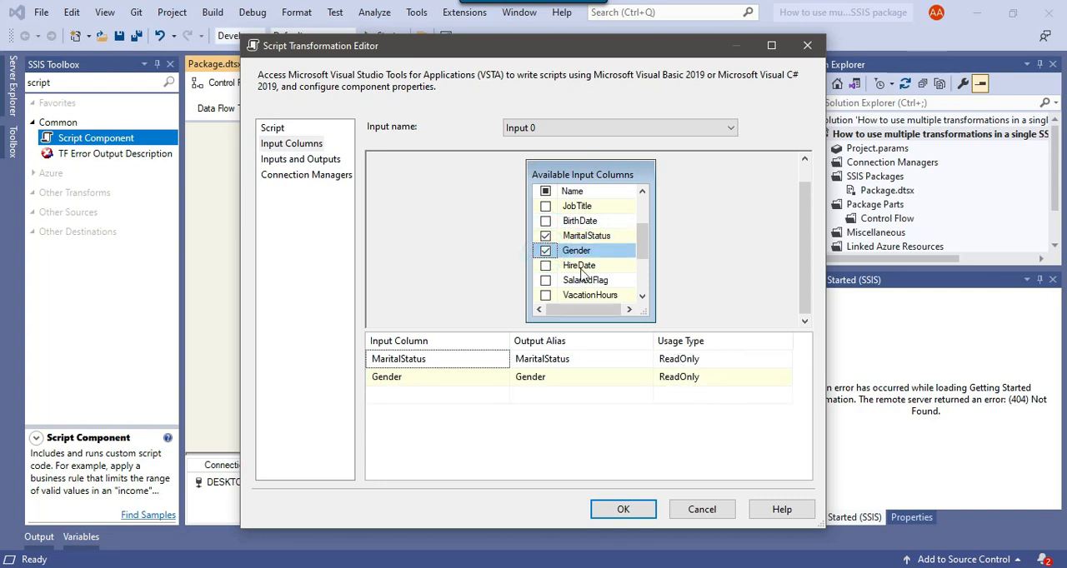
pyautogui.scroll(-2, 583, 300)
pyautogui.click(546, 295)
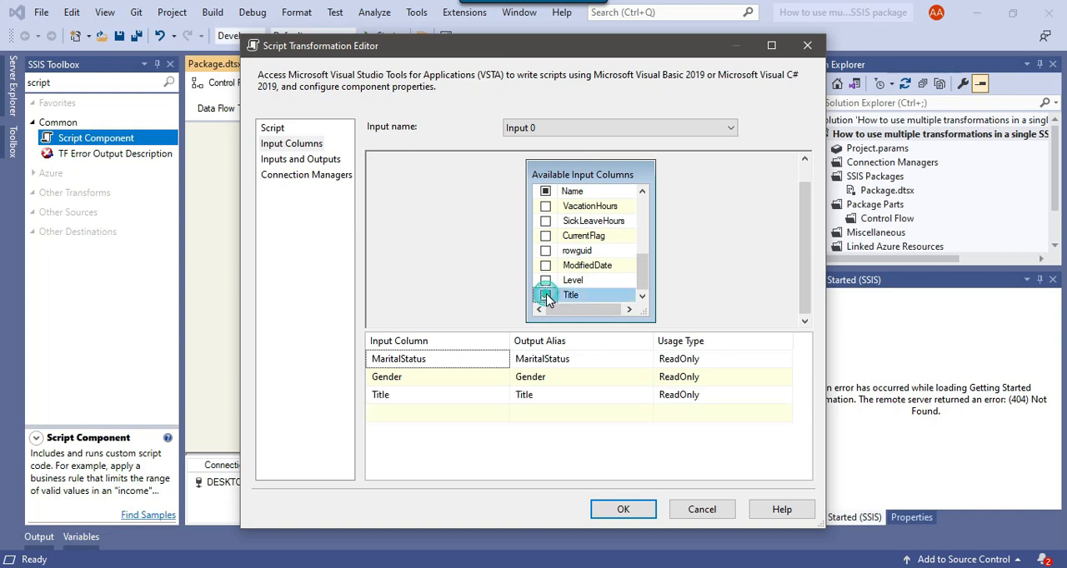
# Set the usage type of the Title input column to ReadWrite.
pyautogui.click(714, 396)
pyautogui.click(717, 396)
pyautogui.click(700, 425)
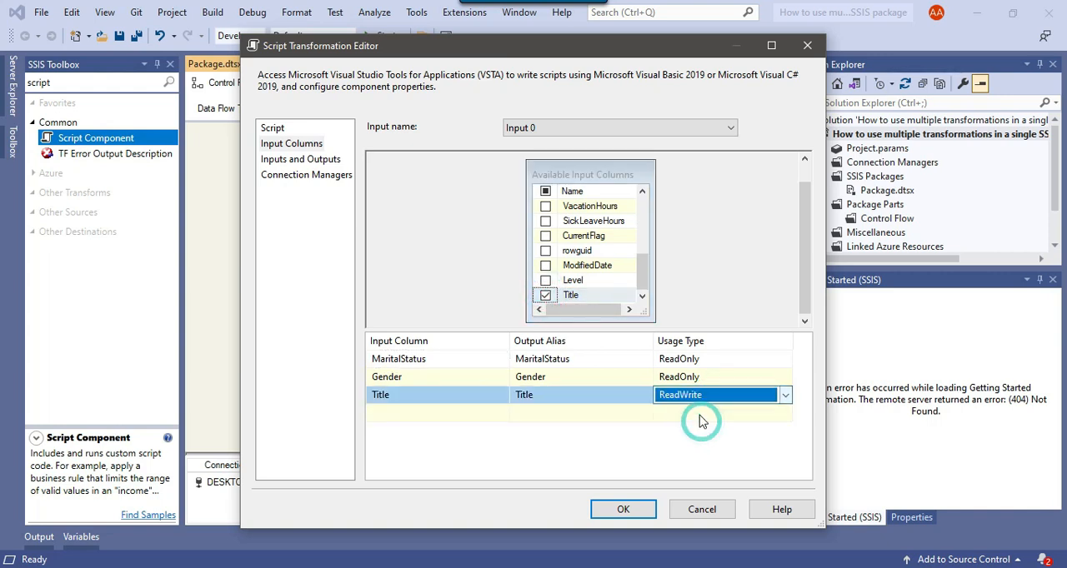
# Open the Script Component's code for editing and go to the Input0_ProcessInputRow method in main.cs.
pyautogui.click(273, 128)
pyautogui.click(707, 473)
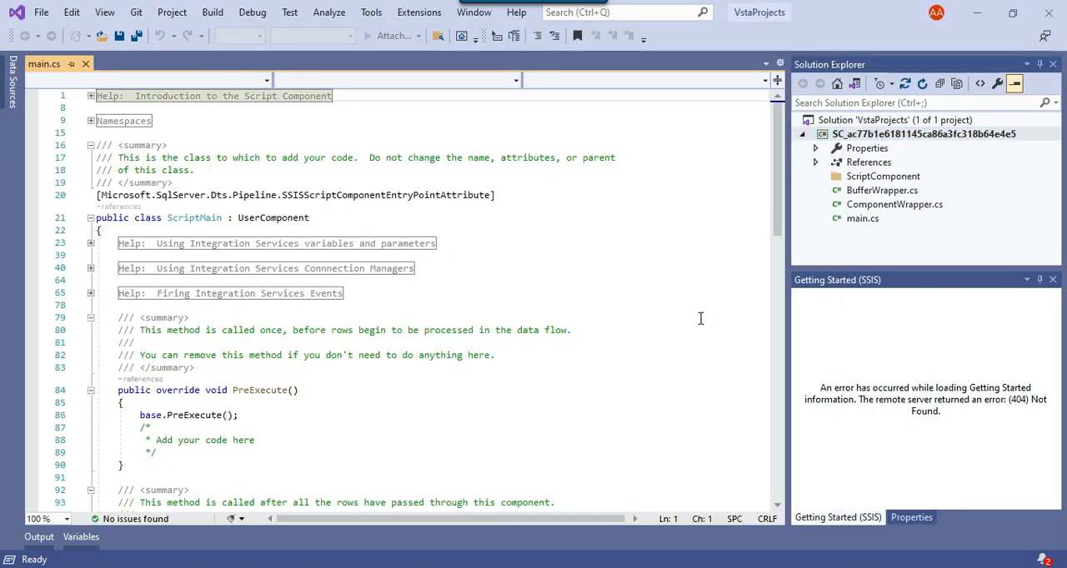
pyautogui.scroll(-10, 575, 375)
pyautogui.scroll(-3, 575, 375)
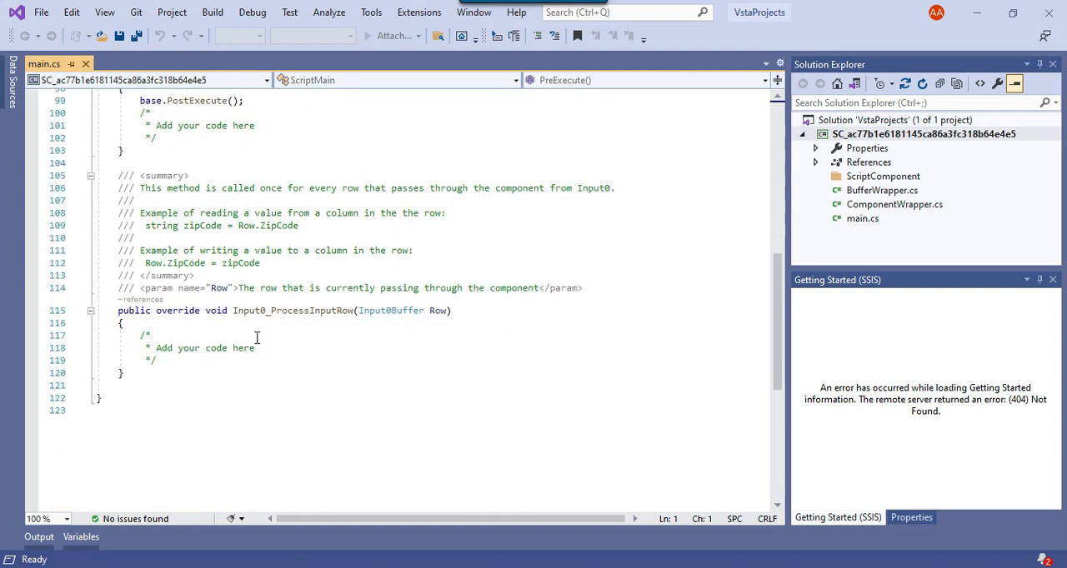
# Replace the placeholder comment in Input0_ProcessInputRow with an if condition testing Row.Gender == "M" && Row.MaritalStatus == "S".
pyautogui.moveTo(141, 336); pyautogui.dragTo(182, 360)
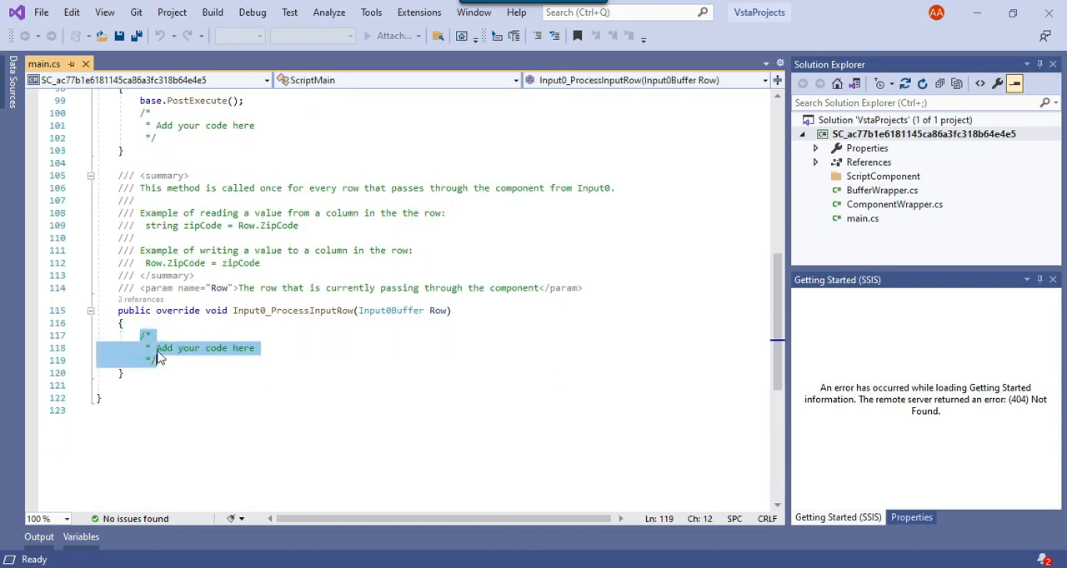
pyautogui.click(600, 567)
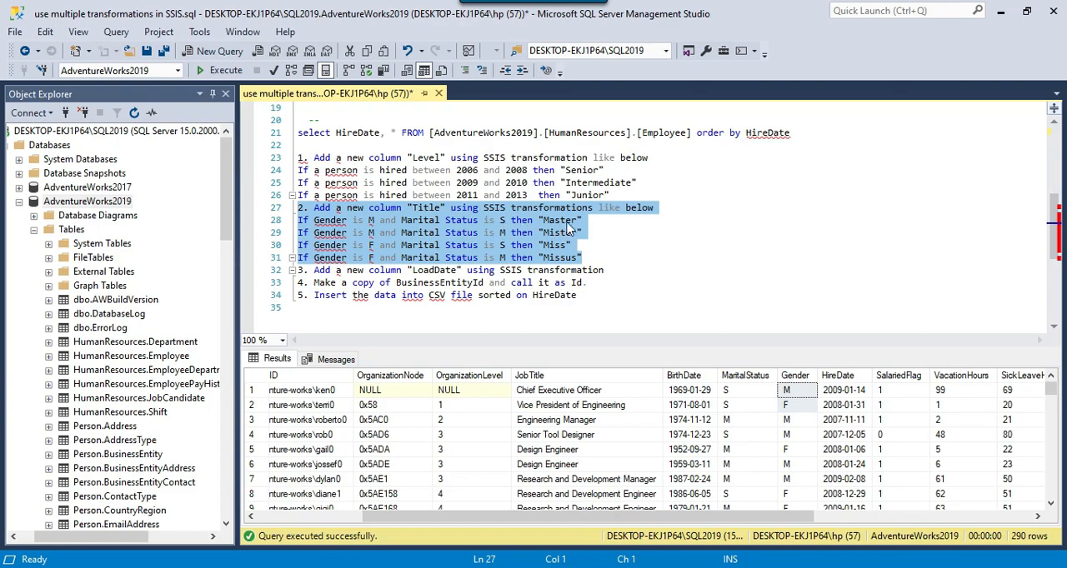
pyautogui.click(583, 566)
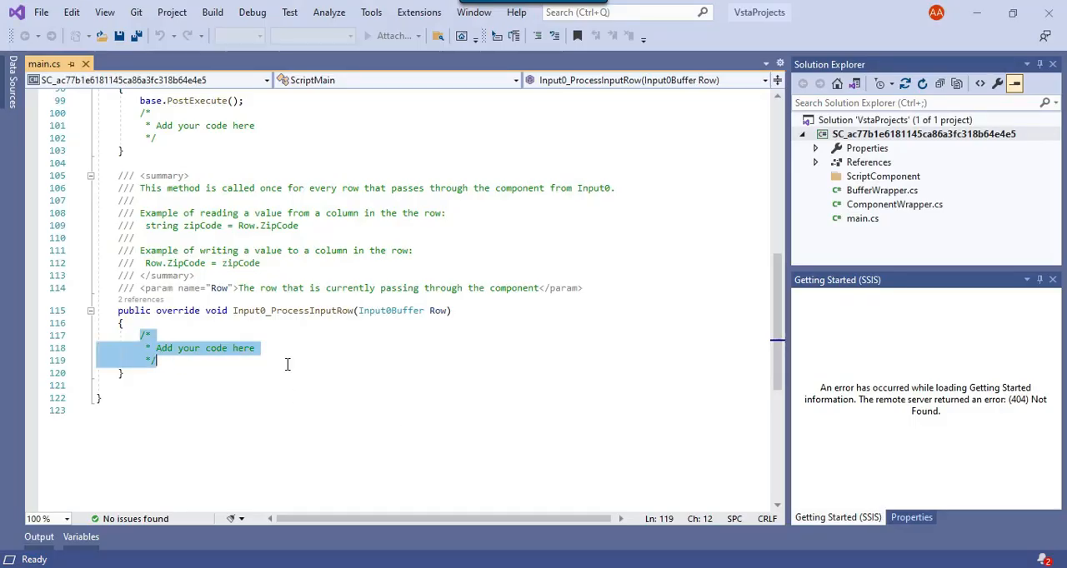
pyautogui.write('if(Row.Gen')
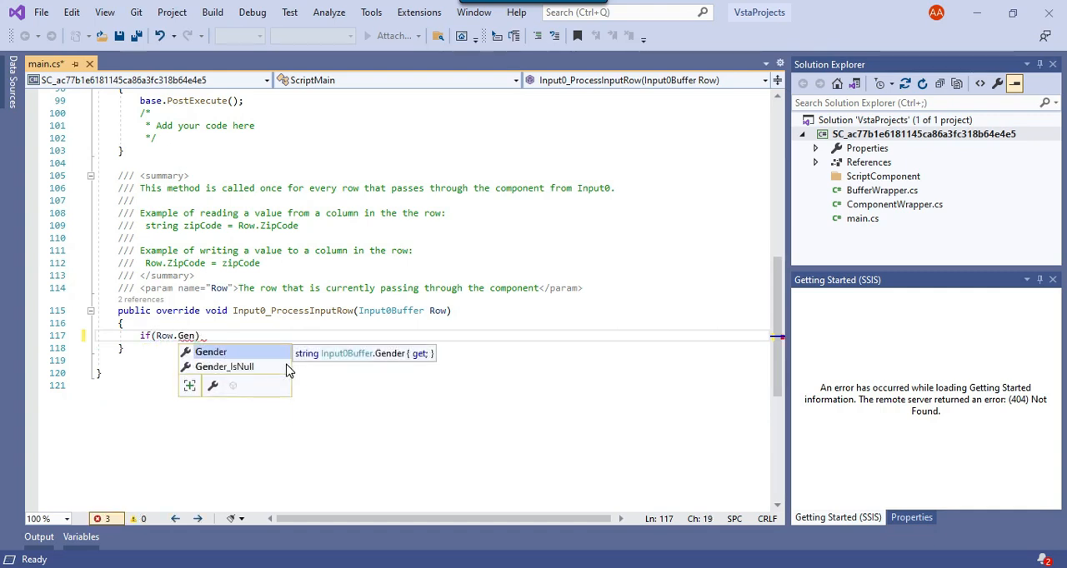
pyautogui.press('Tab')
pyautogui.write('== "M')
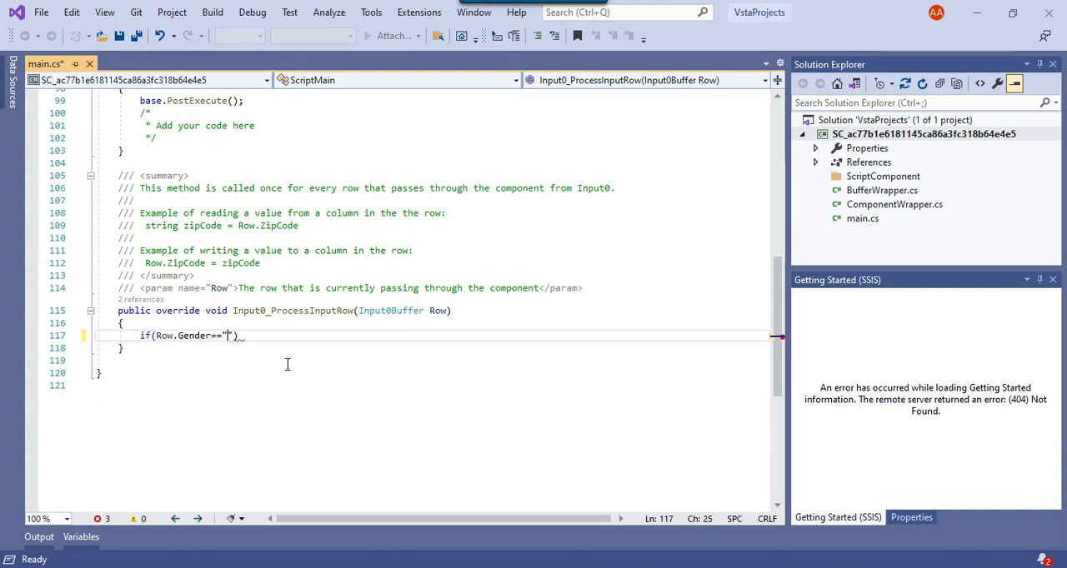
pyautogui.write('" && Row.')
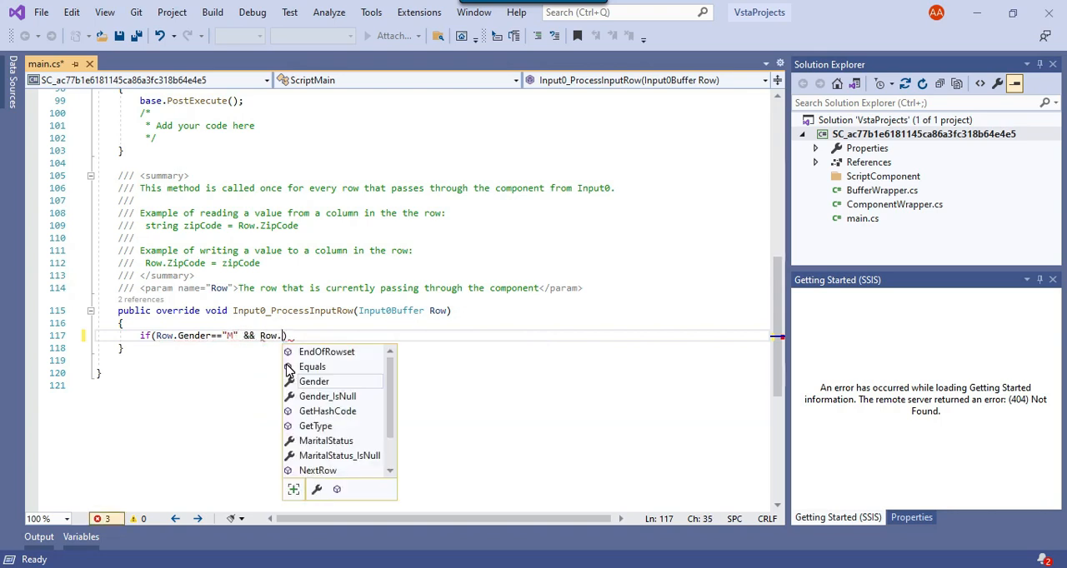
pyautogui.write('MaritalStatus ')
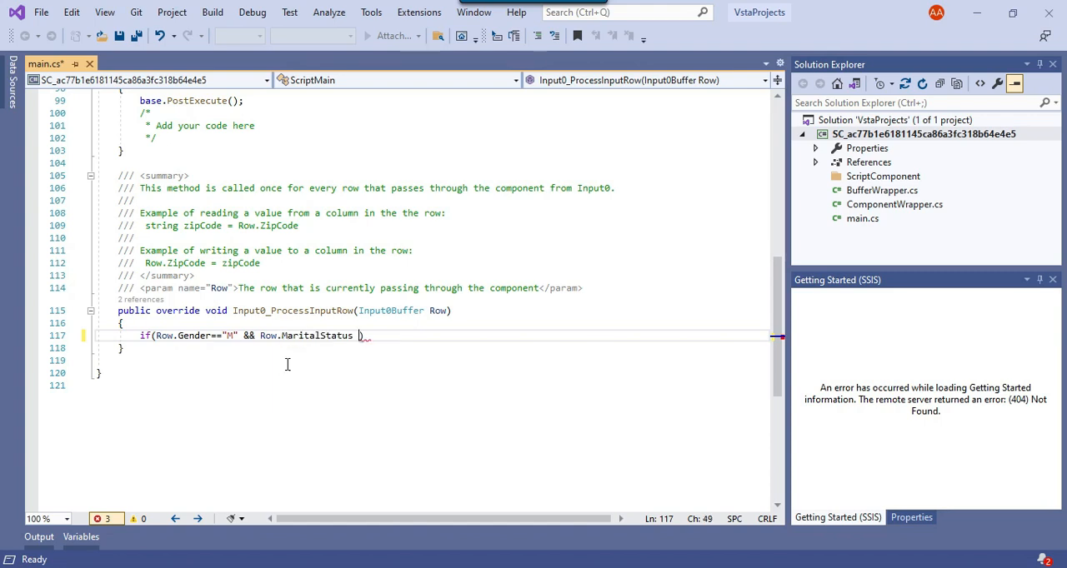
pyautogui.write('== "S')
pyautogui.press('End')
# Add a braced body to the if condition that assigns Row.Title = "Master";.
pyautogui.press('Return')
pyautogui.write('{}')
pyautogui.press('Left')
pyautogui.press('Return')
pyautogui.write('Row.')
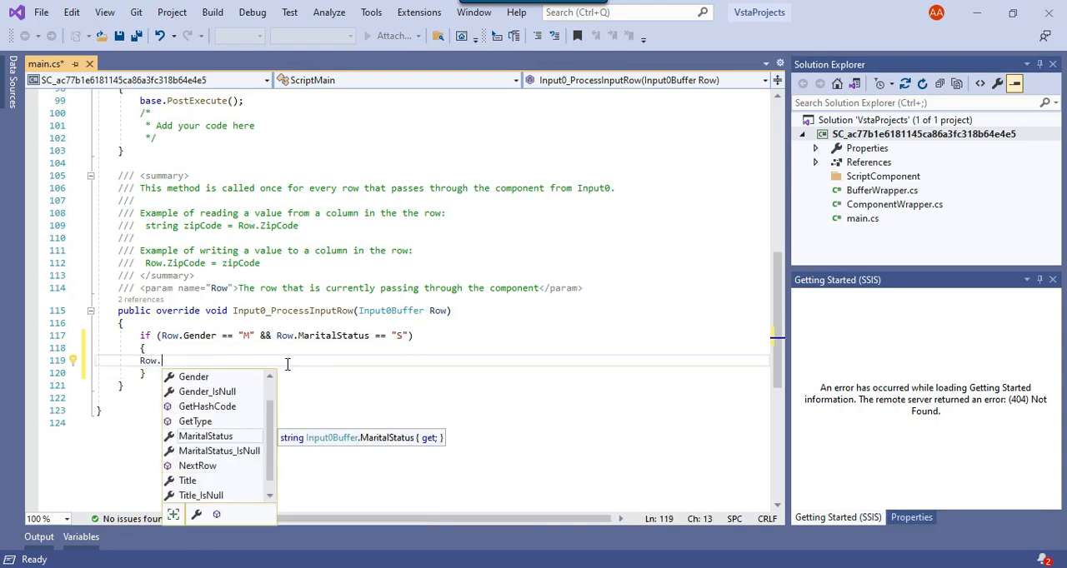
pyautogui.write('Title ')
pyautogui.write('= "')
pyautogui.write('Master"')
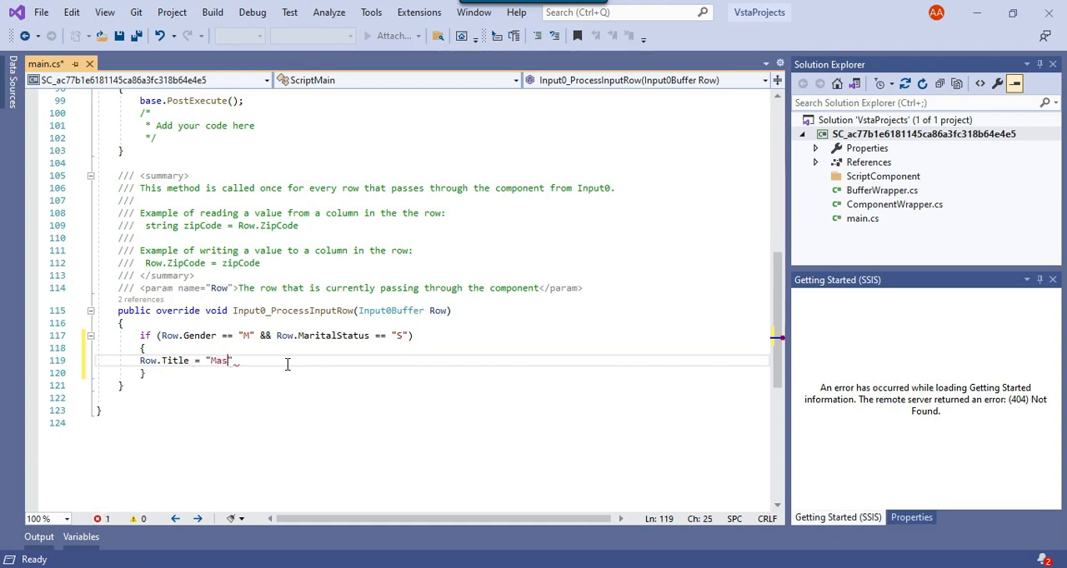
pyautogui.write(';')
# Add an else below the Master block and follow it with a copy of the whole if block.
pyautogui.press('Down')
pyautogui.press('Return')
pyautogui.press('Return')
pyautogui.press('Return')
pyautogui.press('Up')
pyautogui.press('Up')
pyautogui.press('Up')
pyautogui.press('End')
pyautogui.hotkey('shift', 'Up')
pyautogui.hotkey('shift', 'Up')
pyautogui.hotkey('shift', 'Up')
pyautogui.hotkey('shift', 'Home')
pyautogui.hotkey('ctrl', 'c')
pyautogui.press('Down')
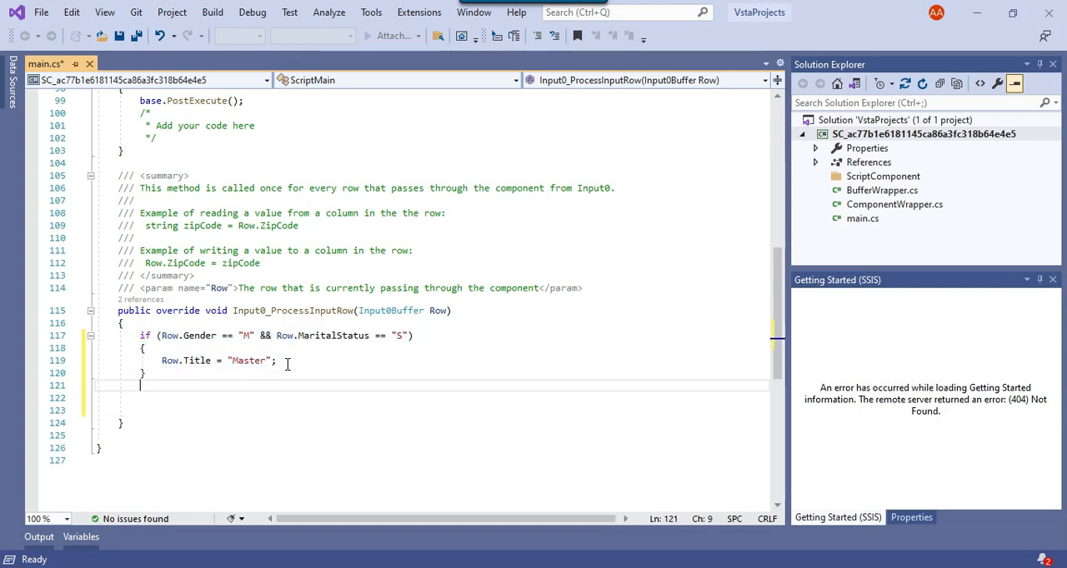
pyautogui.write('else')
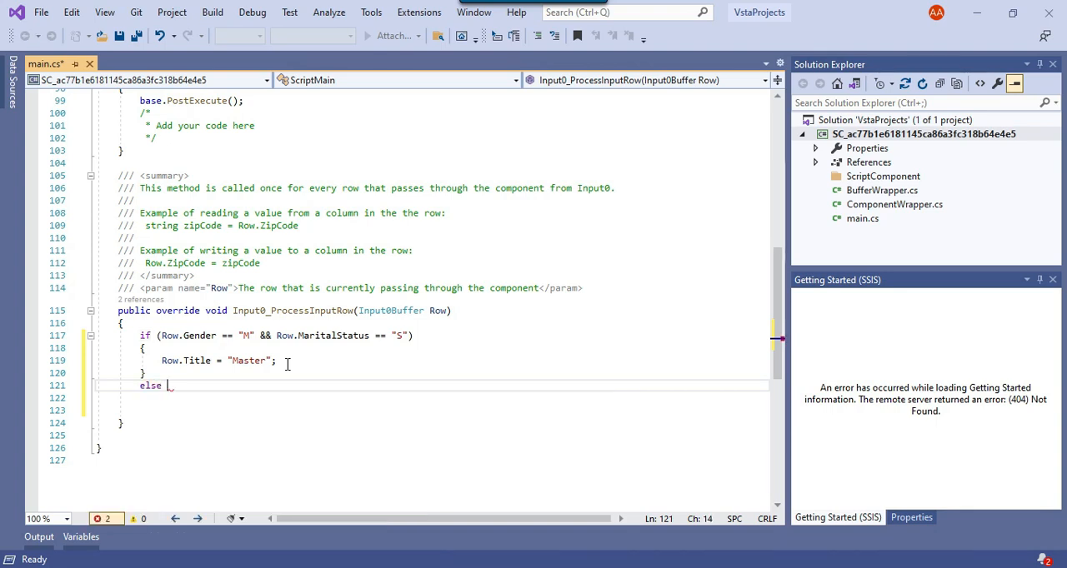
pyautogui.hotkey('ctrl', 'v')
# In the copied else-if block, change the MaritalStatus value to "M" and the assigned Title to "Mister".
pyautogui.press('Up')
pyautogui.press('Up')
pyautogui.press('Up')
pyautogui.press('Right')
pyautogui.press('Right')
pyautogui.press('Right')
pyautogui.press('Right')
pyautogui.press('Right')
pyautogui.press('Right')
pyautogui.press('Right')
pyautogui.press('Right')
pyautogui.press('Right')
pyautogui.press('Right')
pyautogui.press('Right')
pyautogui.press('Right')
pyautogui.press('Right')
pyautogui.press('Right')
pyautogui.press('Right')
pyautogui.press('Up')
pyautogui.hotkey('shift', 'Up')
pyautogui.hotkey('shift', 'Up')
pyautogui.hotkey('shift', 'Up')
pyautogui.press('Down')
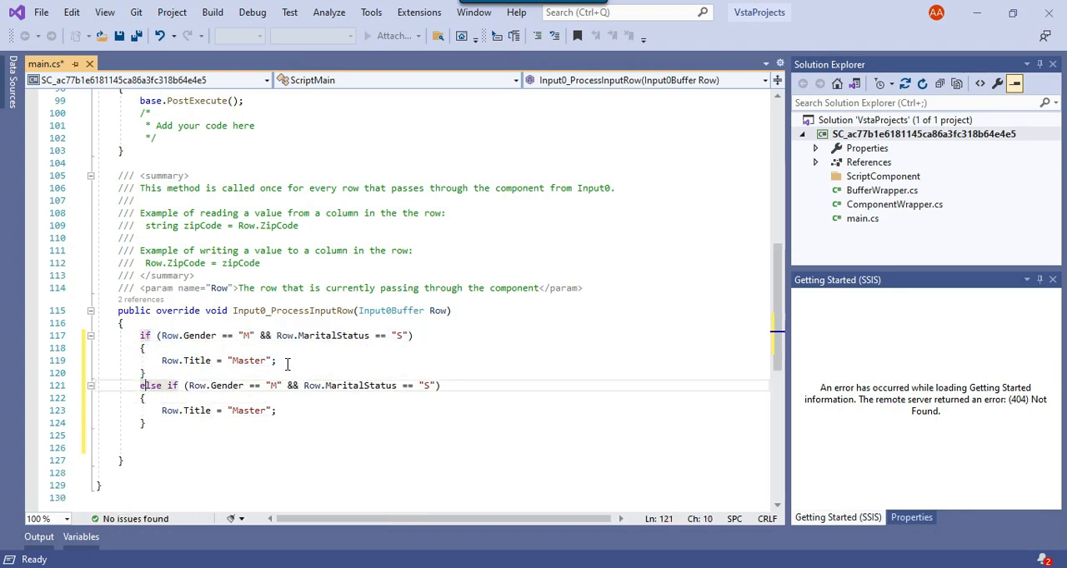
pyautogui.press('Right')
pyautogui.press('Right')
pyautogui.press('Right')
pyautogui.press('Right')
pyautogui.press('Right')
pyautogui.press('Right')
pyautogui.press('Right')
pyautogui.press('Right')
pyautogui.press('Right')
pyautogui.press('Right')
pyautogui.press('Right')
pyautogui.press('Right')
pyautogui.press('Right')
pyautogui.press('Right')
pyautogui.press('Right')
pyautogui.press('Right')
pyautogui.press('Right')
pyautogui.press('Right')
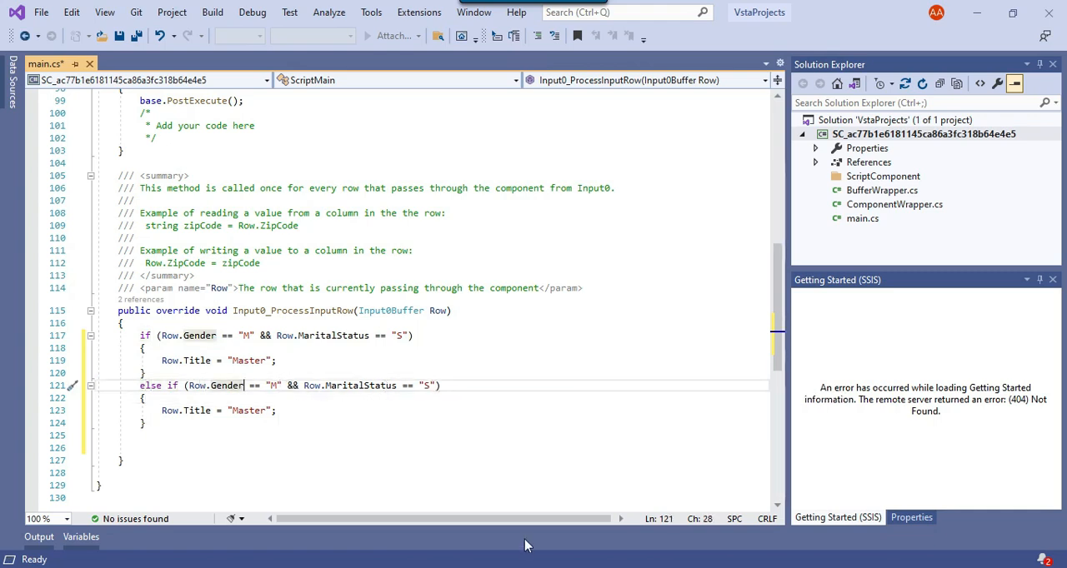
pyautogui.doubleClick(427, 386)
pyautogui.write('M')
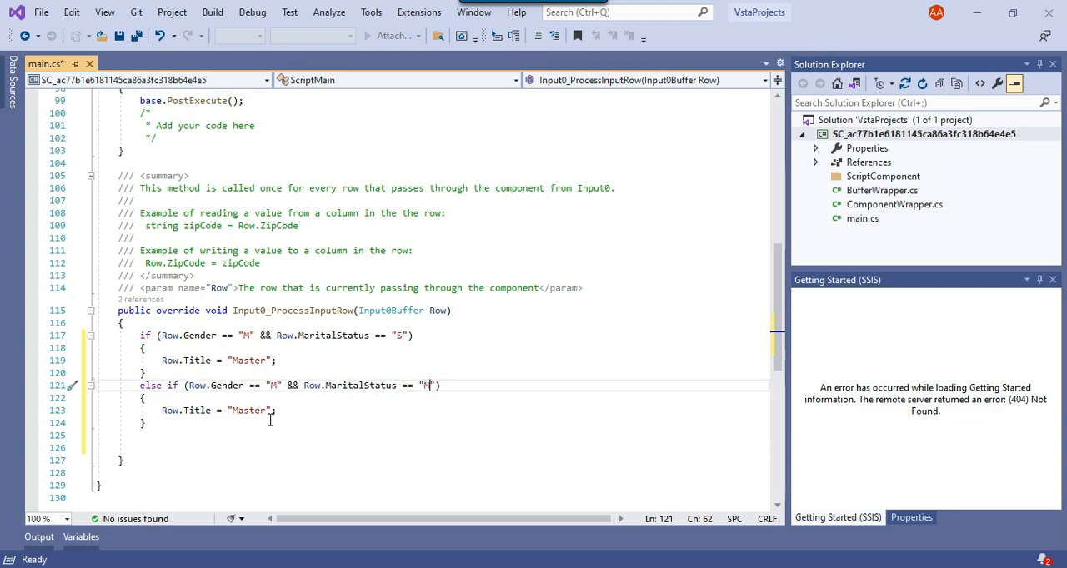
pyautogui.click(247, 410)
pyautogui.click(242, 410)
pyautogui.press('BackSpace')
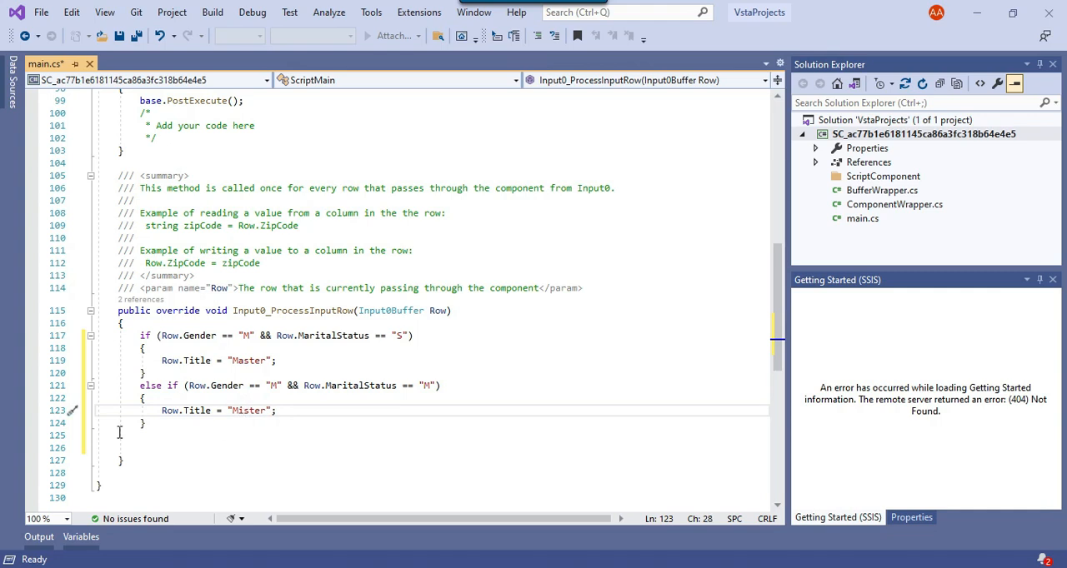
# Check the third Title rule in the SQL notes and paste a copy of the Mister else-if block beneath the original in main.cs.
pyautogui.moveTo(155, 427); pyautogui.dragTo(136, 386)
pyautogui.click(171, 425)
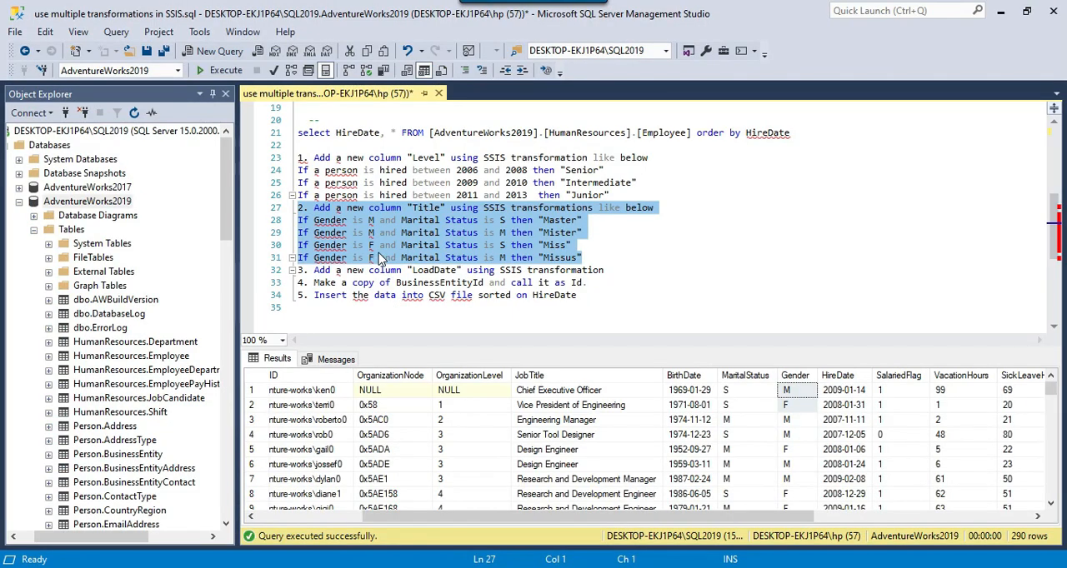
pyautogui.click(380, 249)
pyautogui.moveTo(325, 245); pyautogui.dragTo(554, 247)
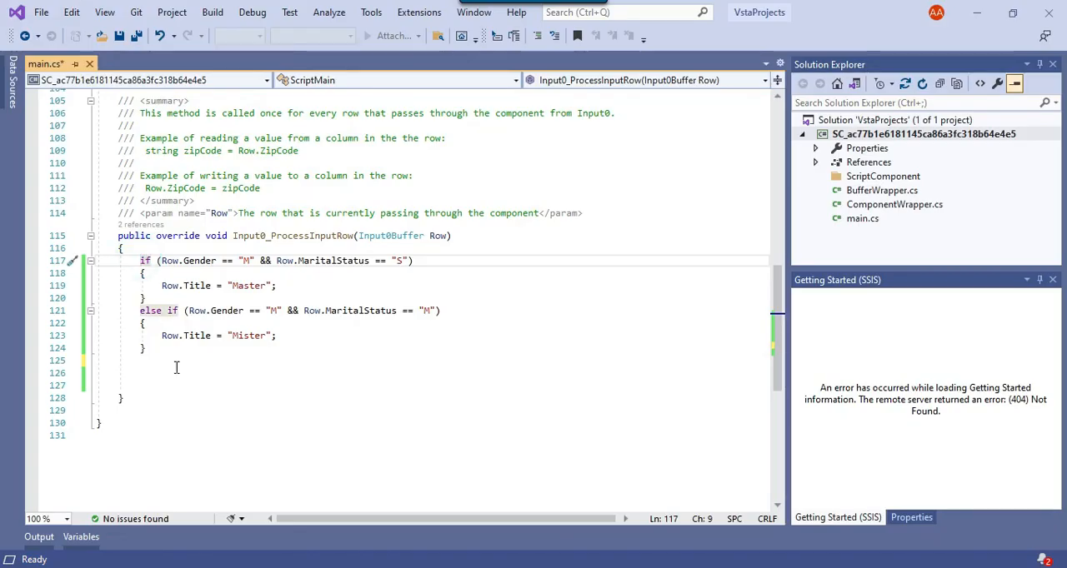
pyautogui.click(171, 367)
pyautogui.moveTo(139, 310); pyautogui.dragTo(146, 349)
pyautogui.hotkey('ctrl', 'c')
pyautogui.click(166, 372)
pyautogui.hotkey('ctrl', 'v')
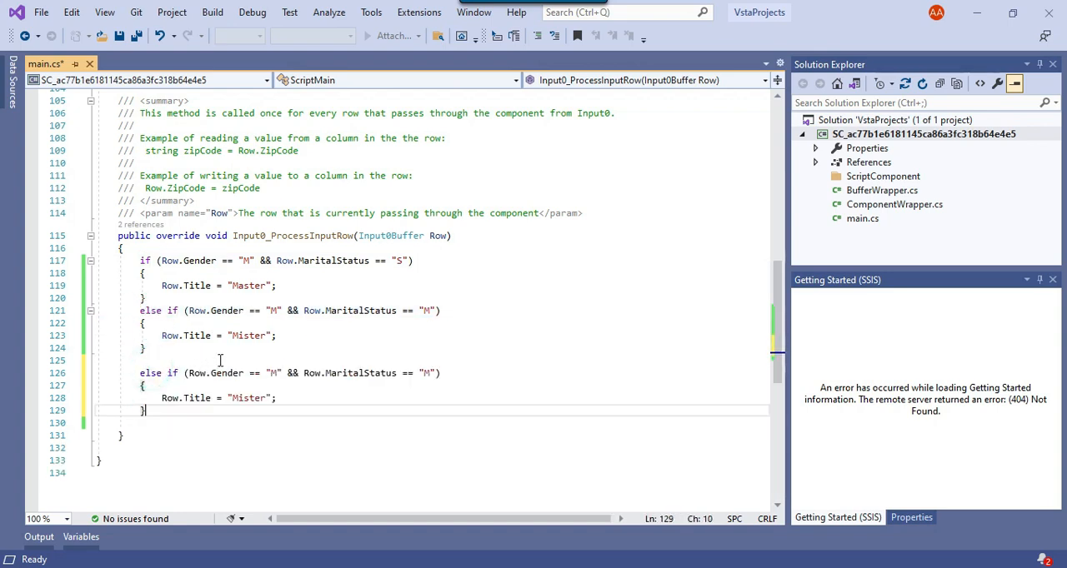
# In the third block, set Gender to "F", MaritalStatus to "S" and the assigned Title to "Miss".
pyautogui.doubleClick(278, 373)
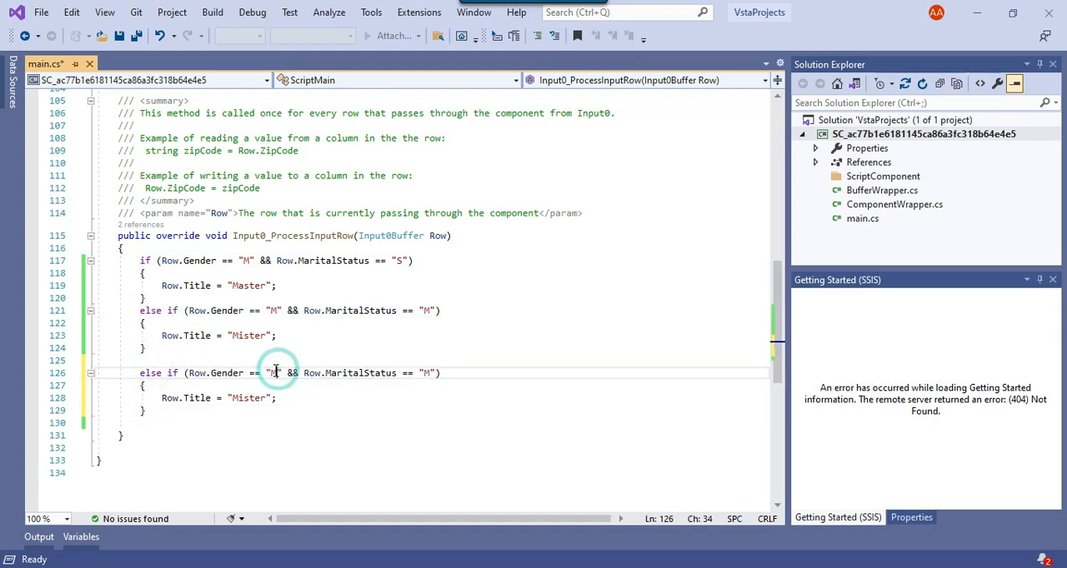
pyautogui.write('F')
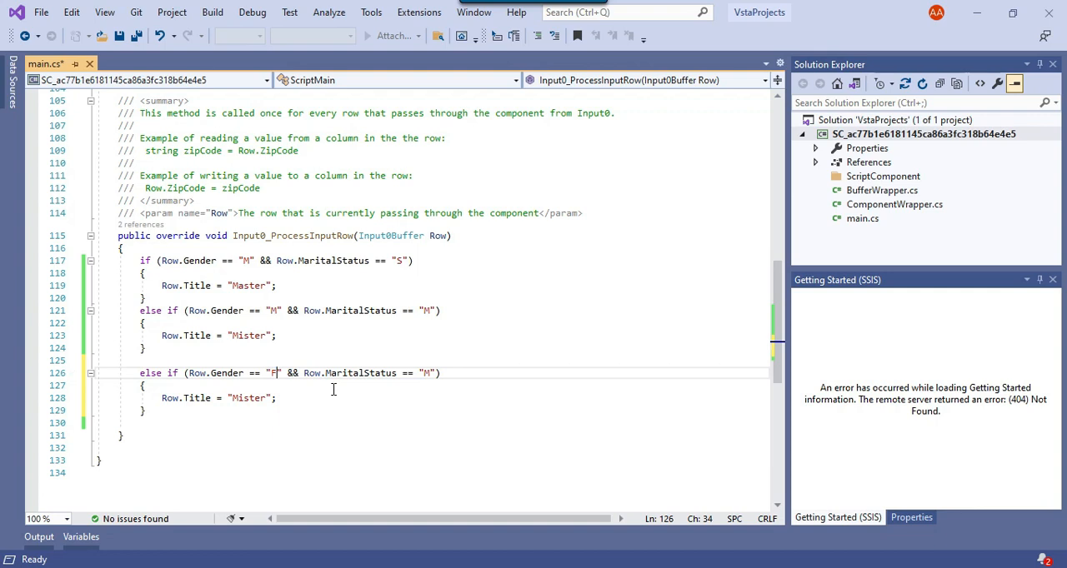
pyautogui.click(424, 373)
pyautogui.write('S')
pyautogui.doubleClick(250, 398)
pyautogui.write('s')
# Duplicate the Miss else-if block below itself, separated by a blank line.
pyautogui.moveTo(99, 372); pyautogui.dragTo(174, 411)
pyautogui.click(175, 414)
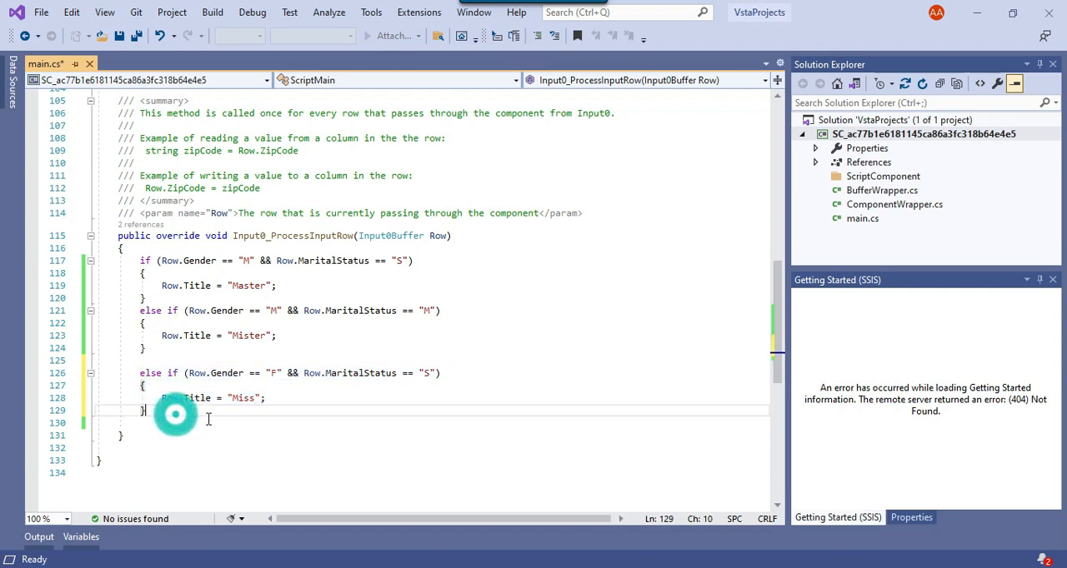
pyautogui.press('Return')
pyautogui.press('Return')
pyautogui.hotkey('ctrl', 'v')
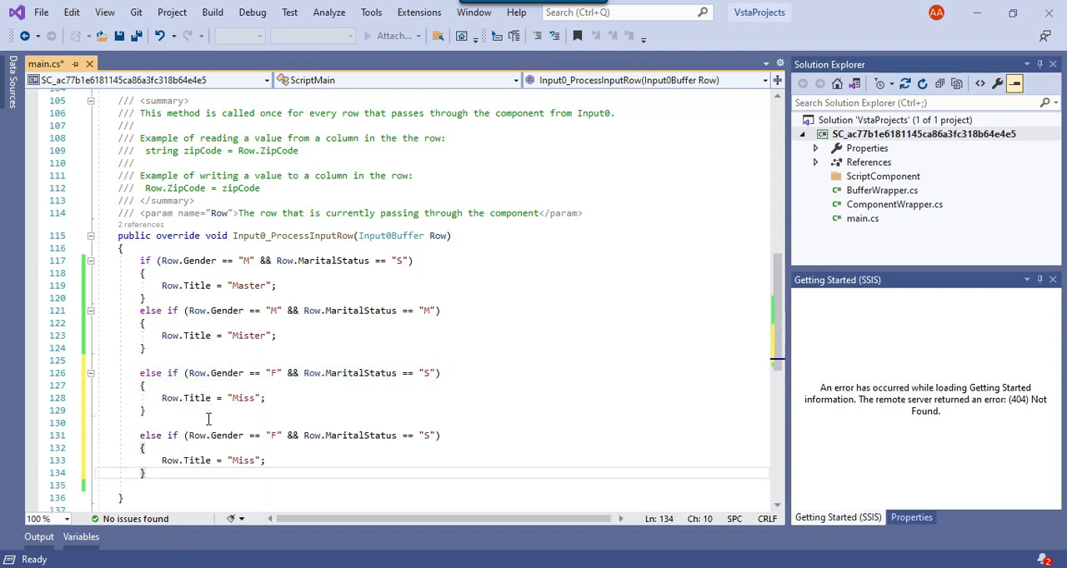
# In the fourth block, set MaritalStatus to "M" and the Title to "Missus", copied from the SQL notes.
pyautogui.scroll(-1, 209, 419)
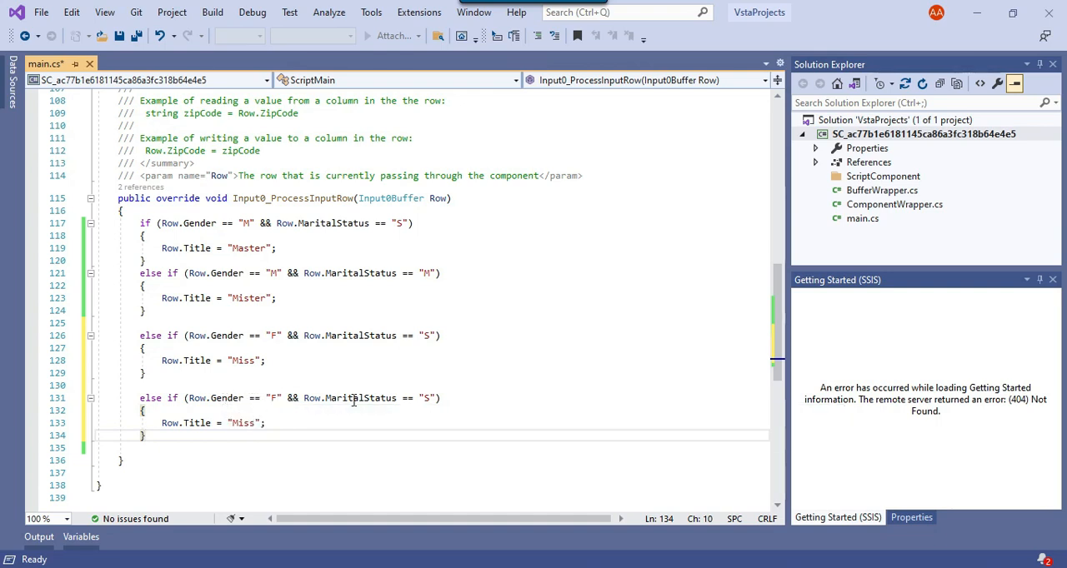
pyautogui.doubleClick(425, 398)
pyautogui.write('M')
pyautogui.click(256, 423)
pyautogui.hotkey('alt', 'Tab')
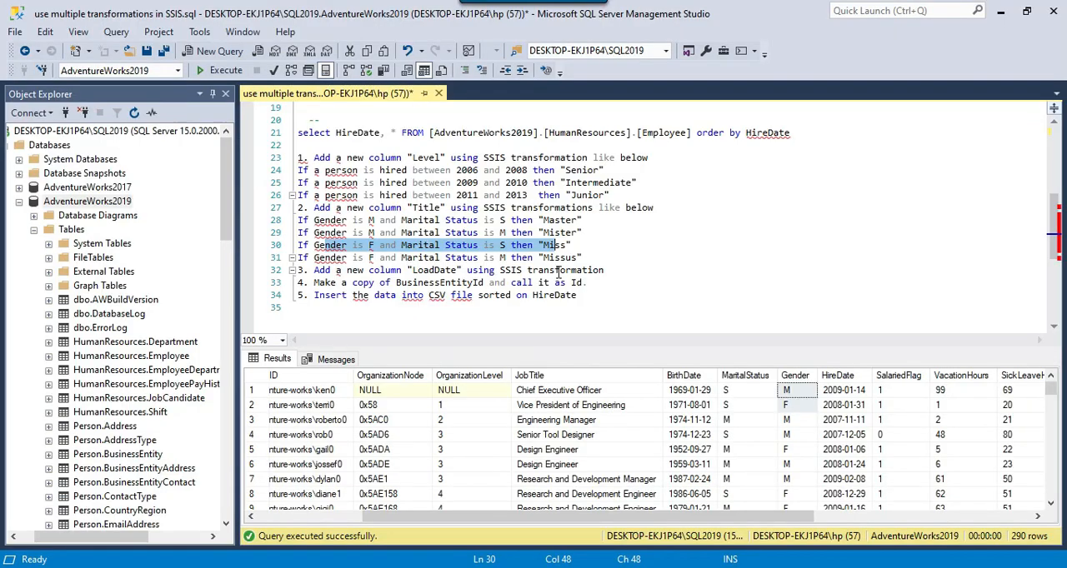
pyautogui.moveTo(544, 257); pyautogui.dragTo(575, 256)
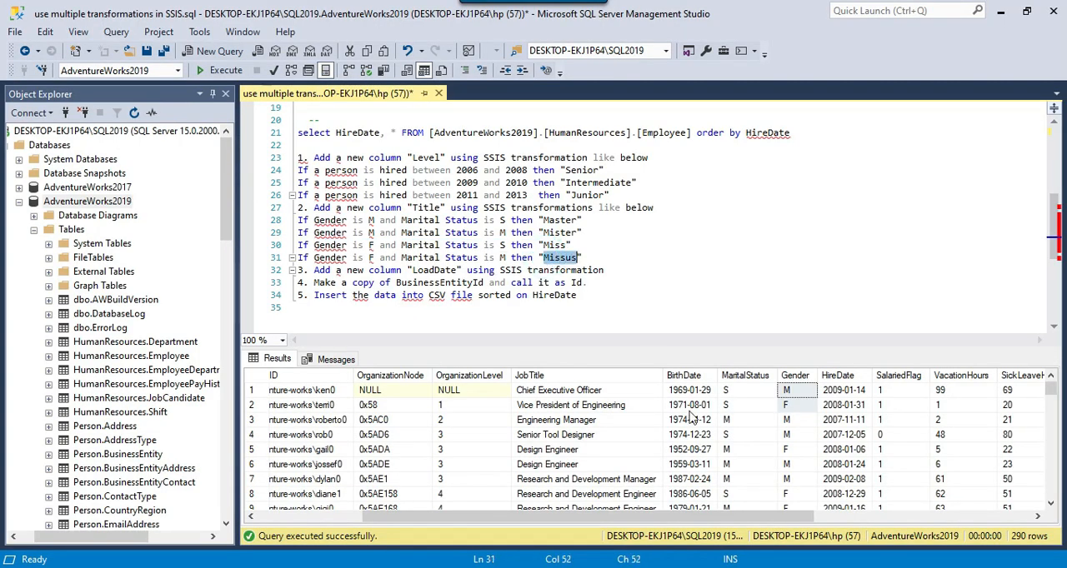
pyautogui.hotkey('alt', 'Tab')
pyautogui.doubleClick(243, 426)
pyautogui.hotkey('ctrl', 'v')
pyautogui.click(240, 448)
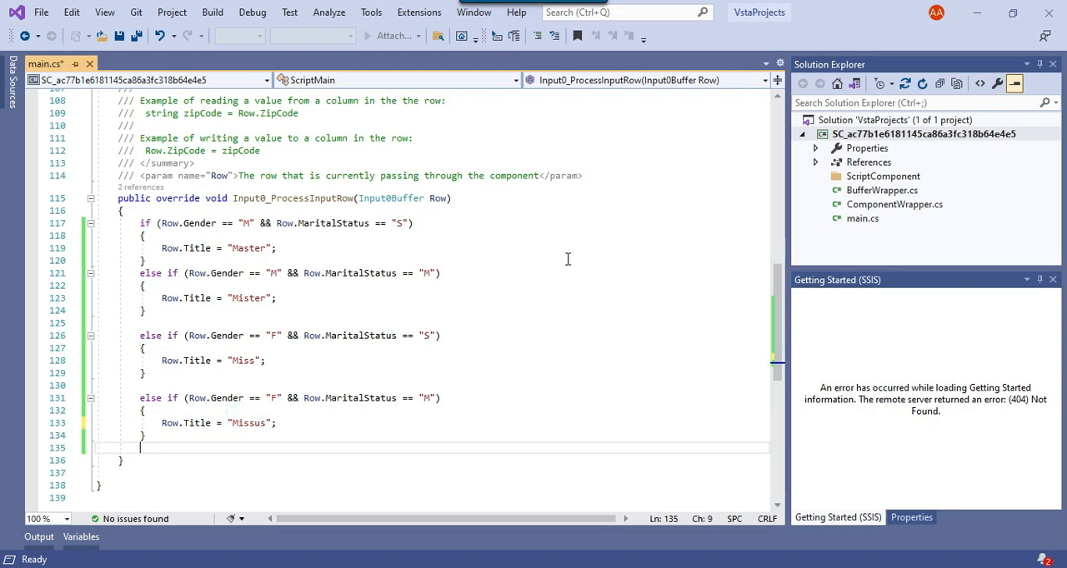
# Review the four Title branches in main.cs, leave the code editor and confirm the Script Component settings.
pyautogui.moveTo(126, 222); pyautogui.dragTo(340, 423)
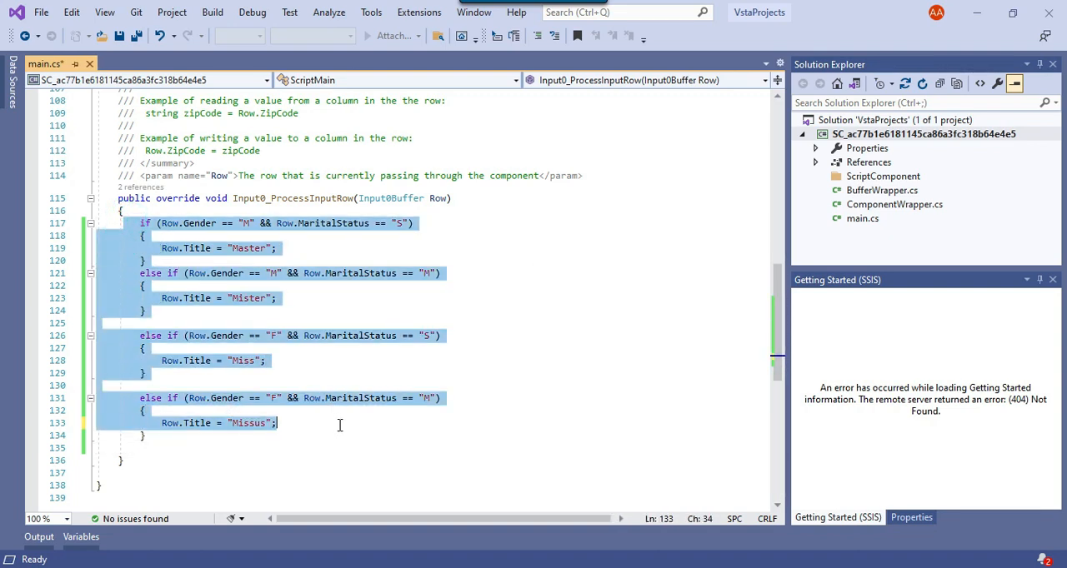
pyautogui.click(516, 324)
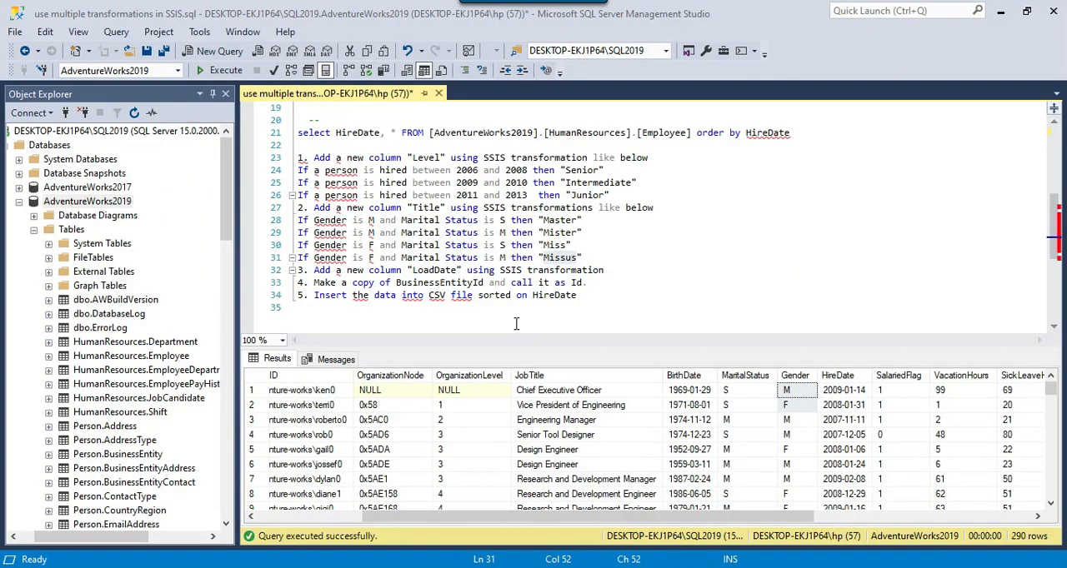
pyautogui.click(629, 510)
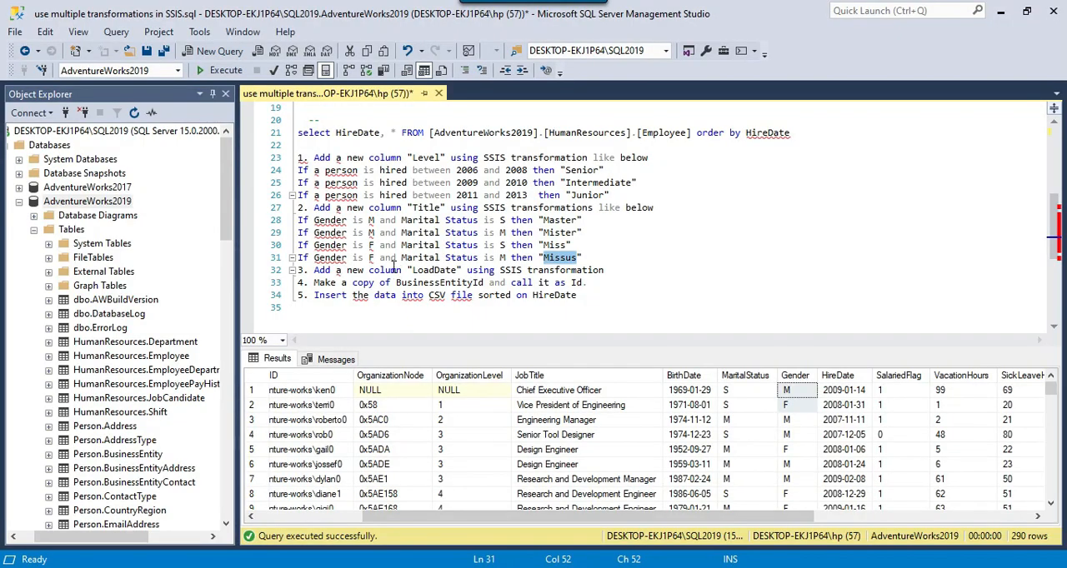
# Copy the name LoadDate from the SQL notes and add it as a new derived column in the "Create a new column" transformation.
pyautogui.moveTo(315, 270); pyautogui.dragTo(600, 270)
pyautogui.moveTo(410, 270); pyautogui.dragTo(457, 272)
pyautogui.hotkey('ctrl', 'c')
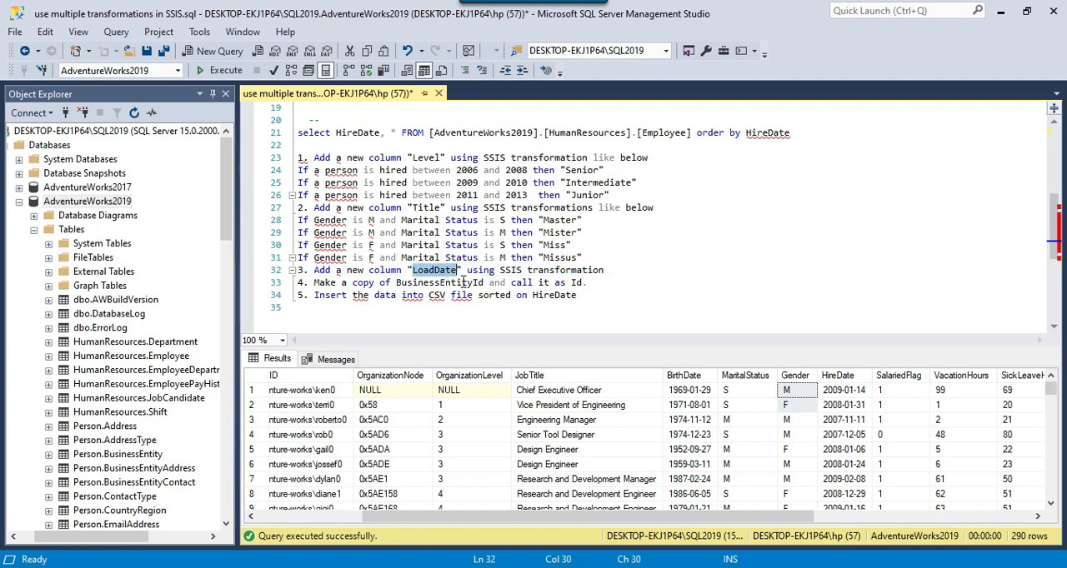
pyautogui.hotkey('alt', 'Tab')
pyautogui.rightClick(440, 238)
pyautogui.click(470, 248)
pyautogui.click(315, 342)
pyautogui.hotkey('ctrl', 'v')
# Set the LoadDate expression to the GETDATE() date/time function and confirm the derived columns.
pyautogui.click(527, 347)
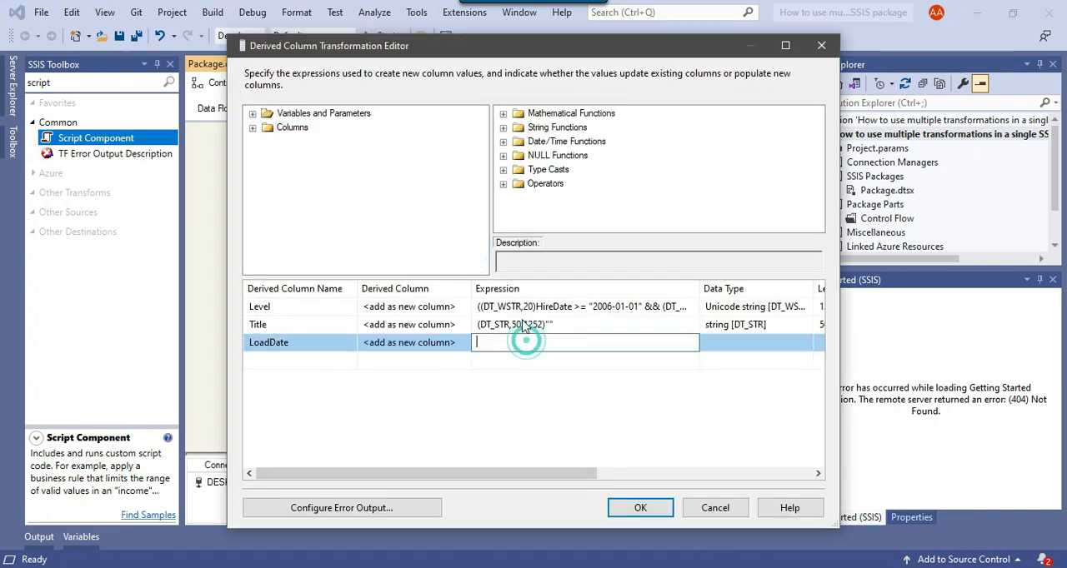
pyautogui.click(505, 142)
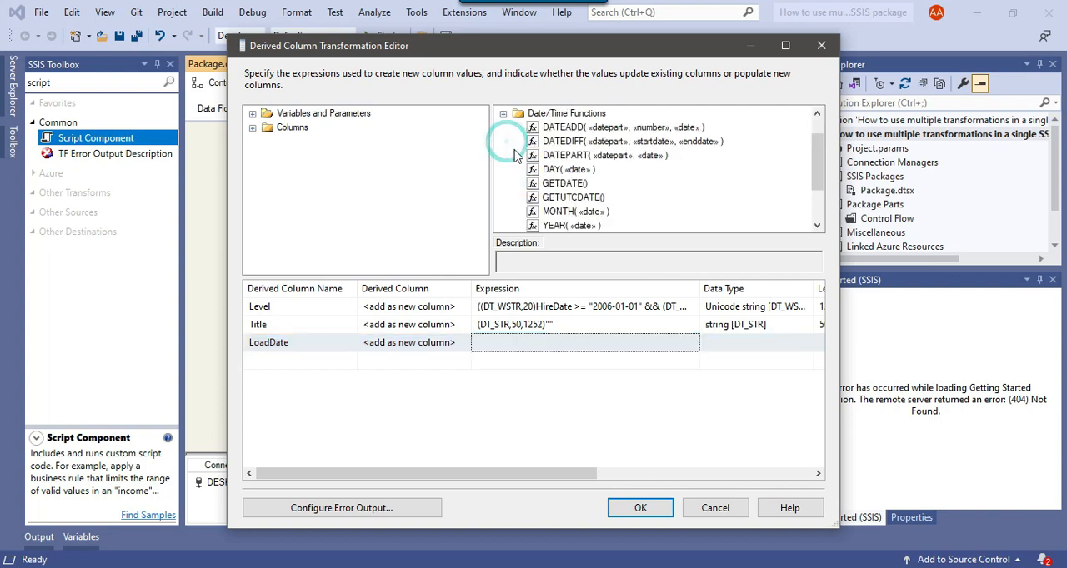
pyautogui.moveTo(564, 184); pyautogui.dragTo(525, 342)
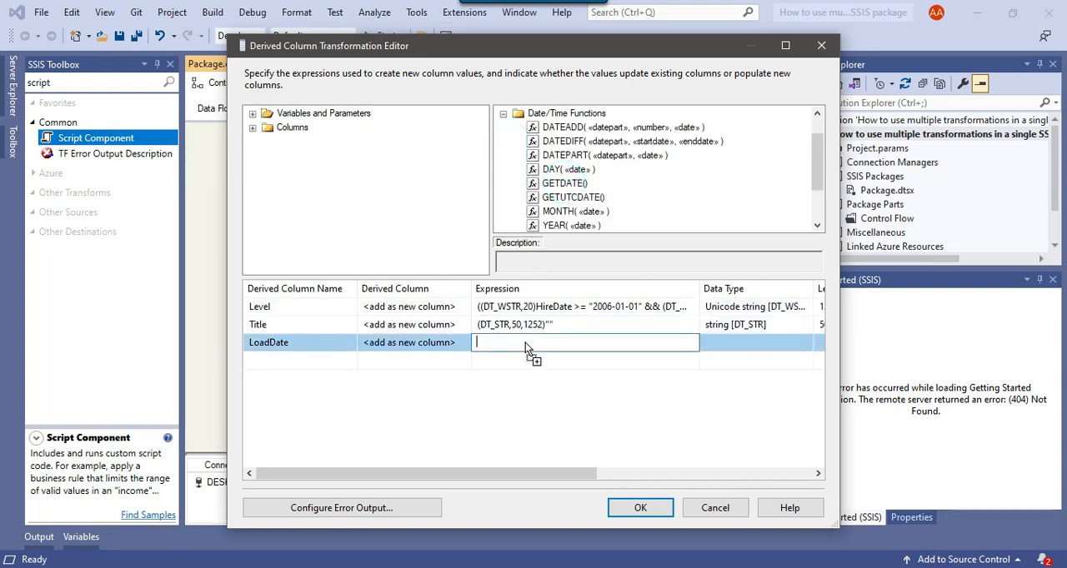
pyautogui.click(621, 505)
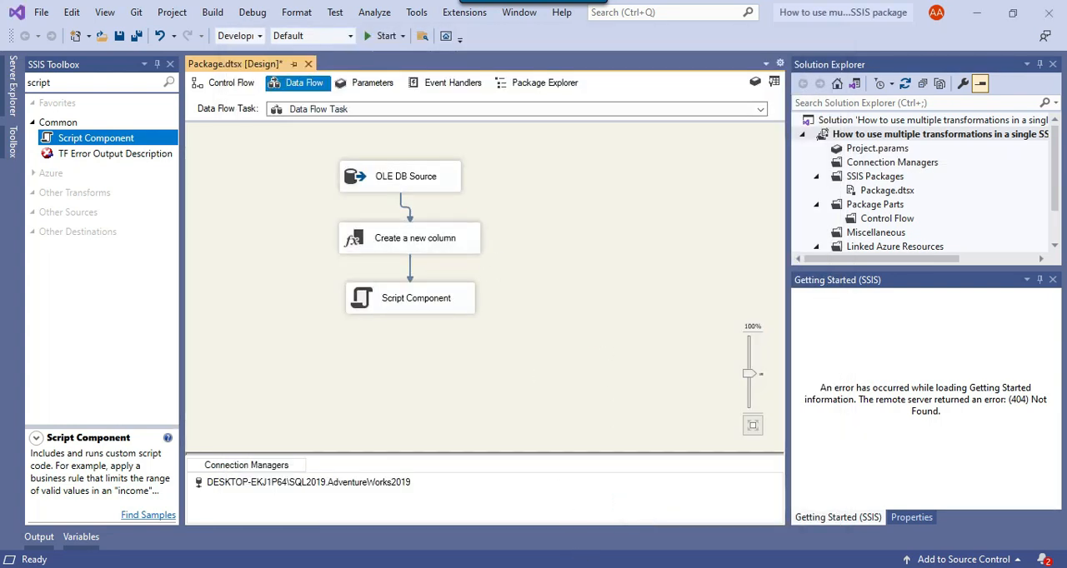
# Check requirement 4 in the SQL notes about copying BusinessEntityId as Id, and return to the data flow.
pyautogui.click(575, 567)
pyautogui.moveTo(315, 282); pyautogui.dragTo(572, 282)
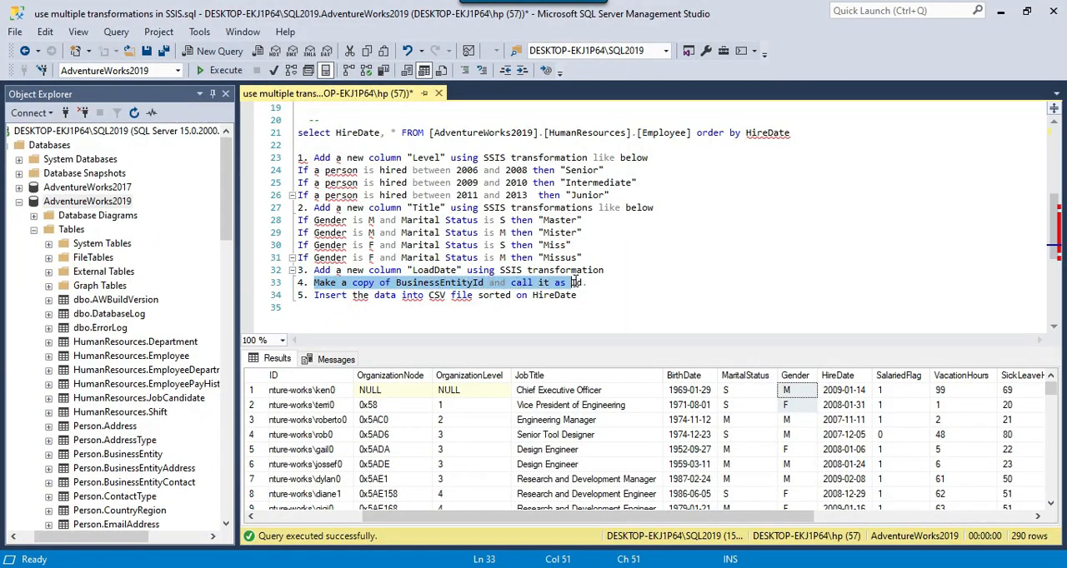
pyautogui.click(575, 567)
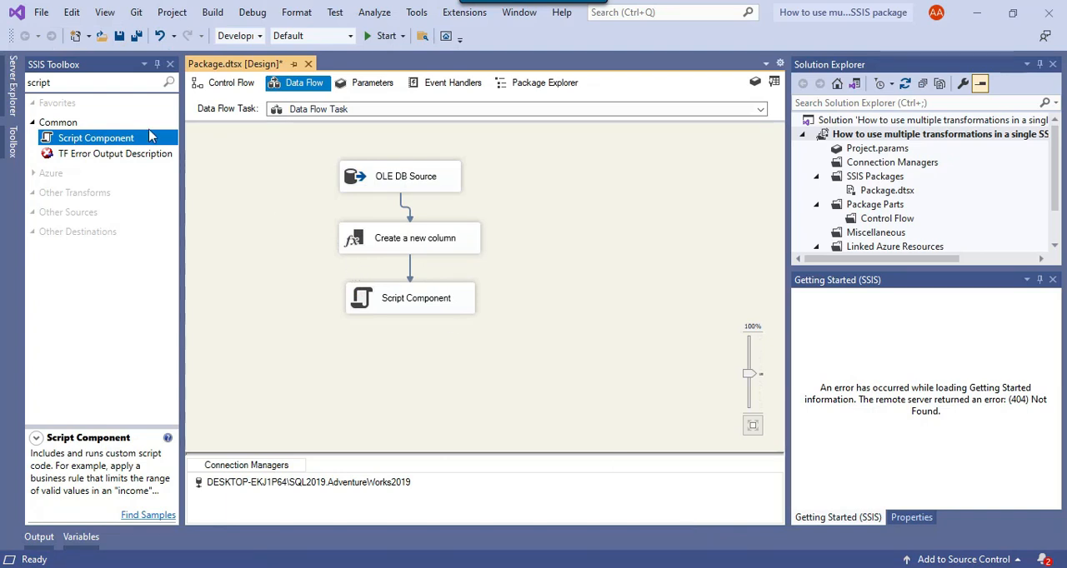
# Add a Copy Column transformation below the Script Component and connect the Script Component's output to it.
pyautogui.click(68, 82)
pyautogui.press('BackSpace')
pyautogui.press('BackSpace')
pyautogui.press('BackSpace')
pyautogui.press('BackSpace')
pyautogui.press('BackSpace')
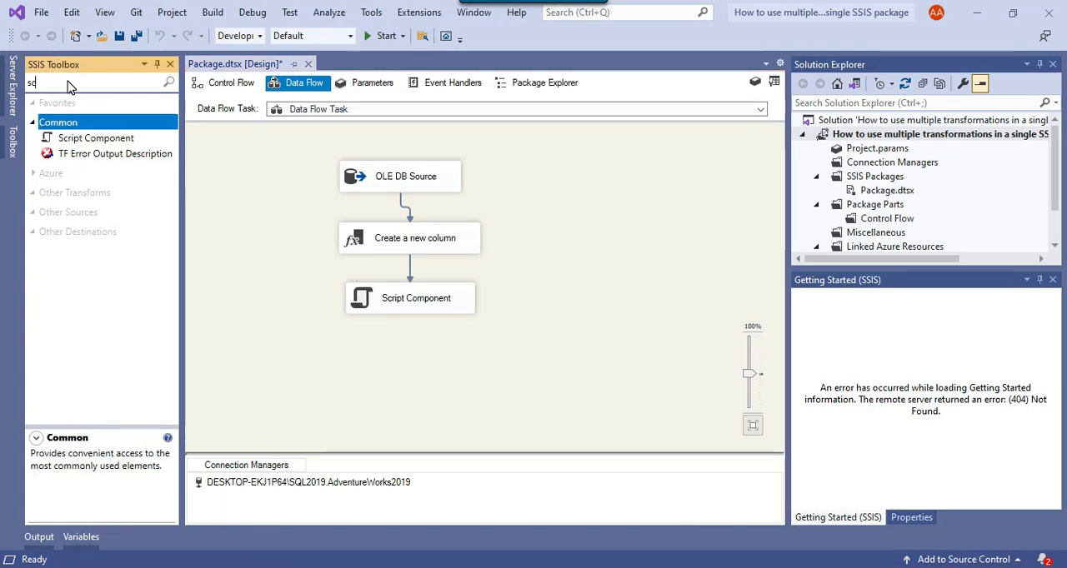
pyautogui.press('BackSpace')
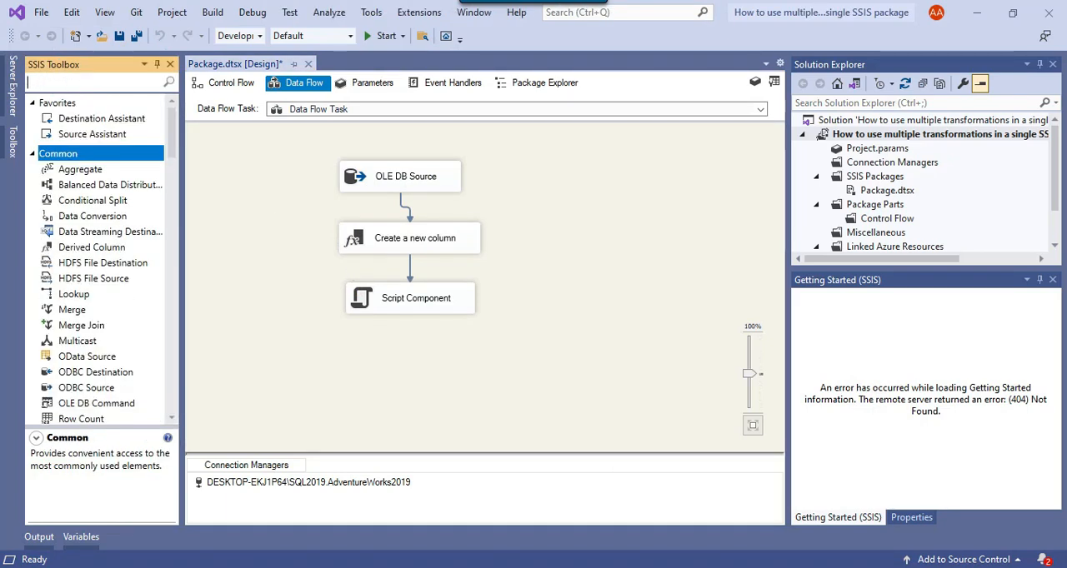
pyautogui.write('copy')
pyautogui.moveTo(92, 182); pyautogui.dragTo(366, 354)
pyautogui.click(403, 298)
pyautogui.moveTo(412, 323); pyautogui.dragTo(409, 365)
# Configure Copy Column to copy BusinessEntityID with the output alias ID, and confirm the settings.
pyautogui.rightClick(385, 365)
pyautogui.click(422, 345)
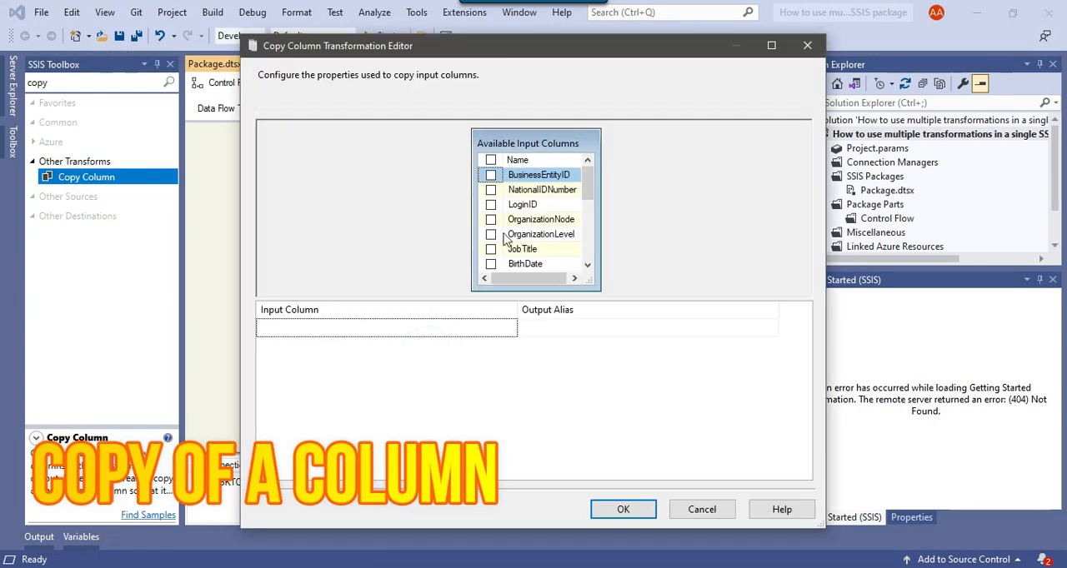
pyautogui.click(490, 177)
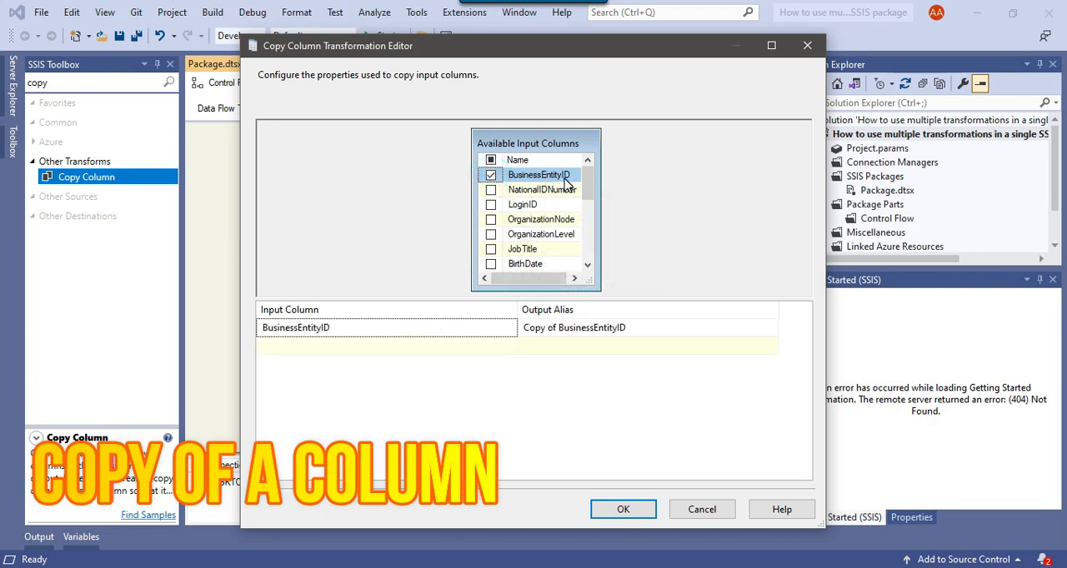
pyautogui.click(648, 329)
pyautogui.moveTo(618, 327); pyautogui.dragTo(486, 326)
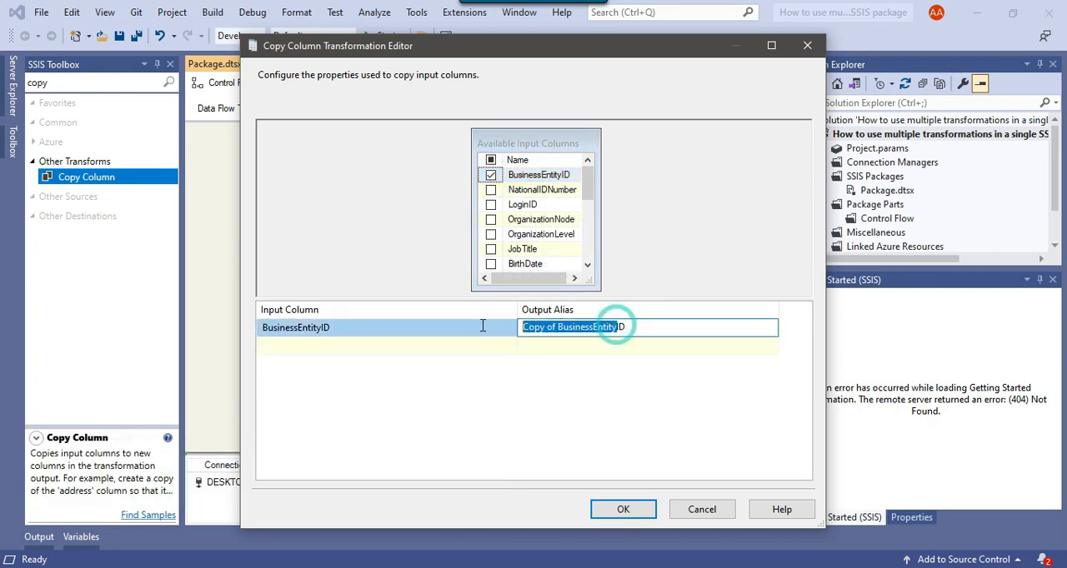
pyautogui.press('BackSpace')
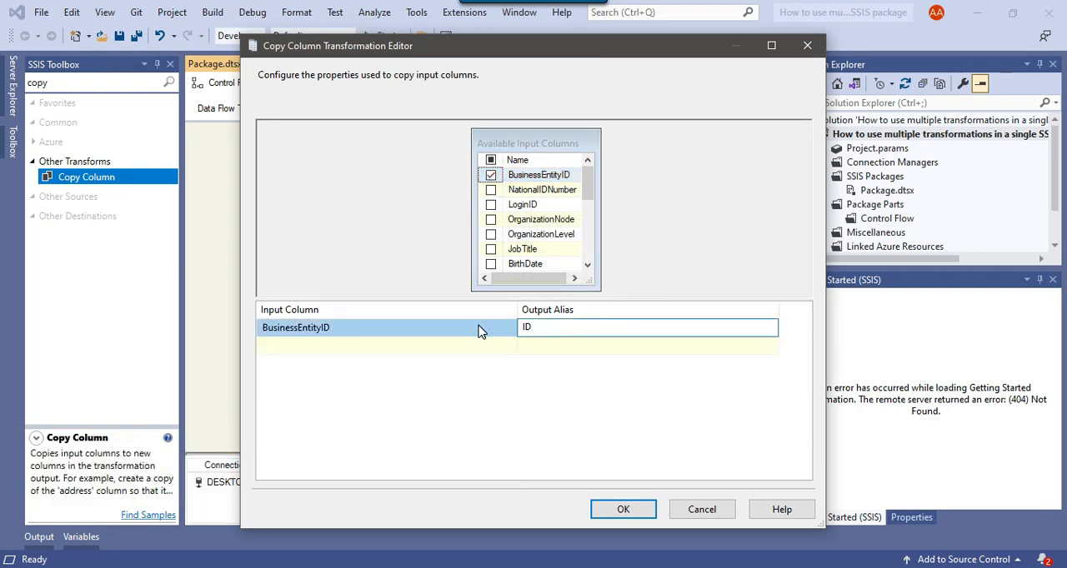
pyautogui.click(563, 350)
pyautogui.click(623, 509)
pyautogui.click(574, 325)
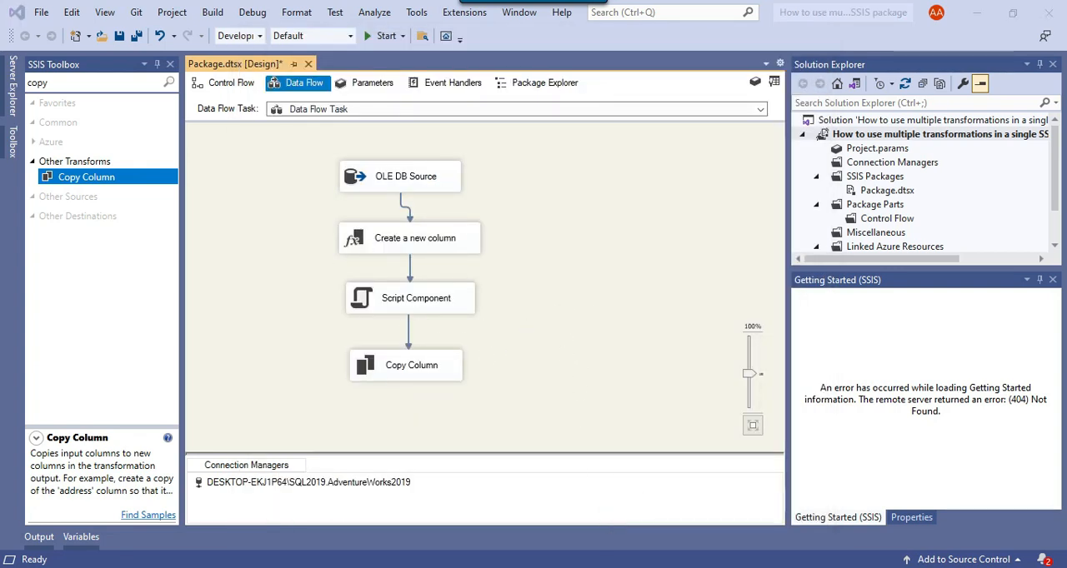
# Check requirement 5 in the SQL notes about inserting the data into a sorted CSV file, and return to the data flow.
pyautogui.hotkey('alt', 'Tab')
pyautogui.moveTo(314, 295); pyautogui.dragTo(590, 294)
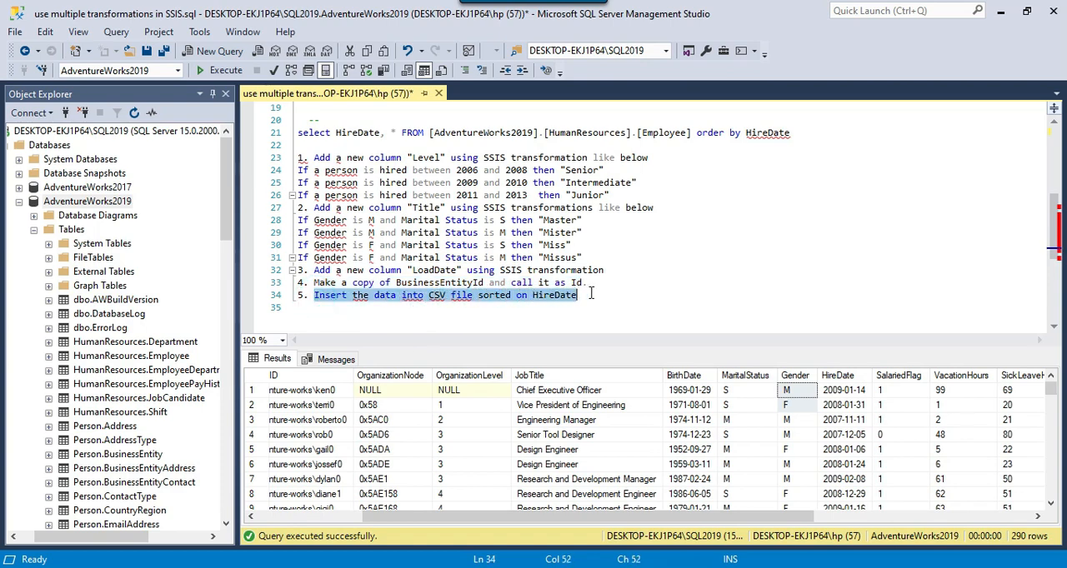
pyautogui.hotkey('alt', 'Tab')
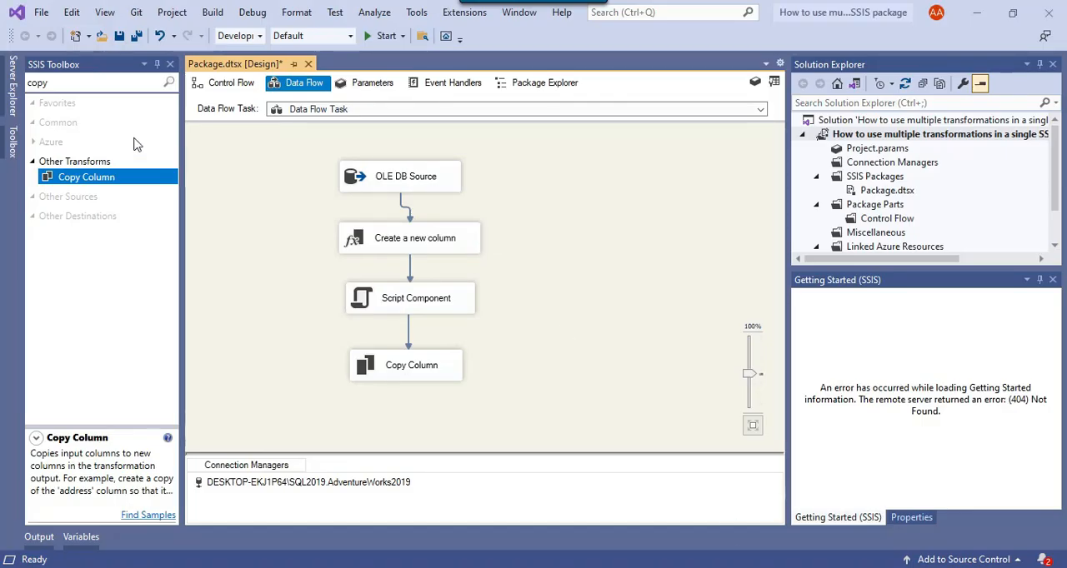
# Add a Sort transformation below Copy Column and connect the Copy Column output to it.
pyautogui.click(89, 86)
pyautogui.press('BackSpace')
pyautogui.press('BackSpace')
pyautogui.press('BackSpace')
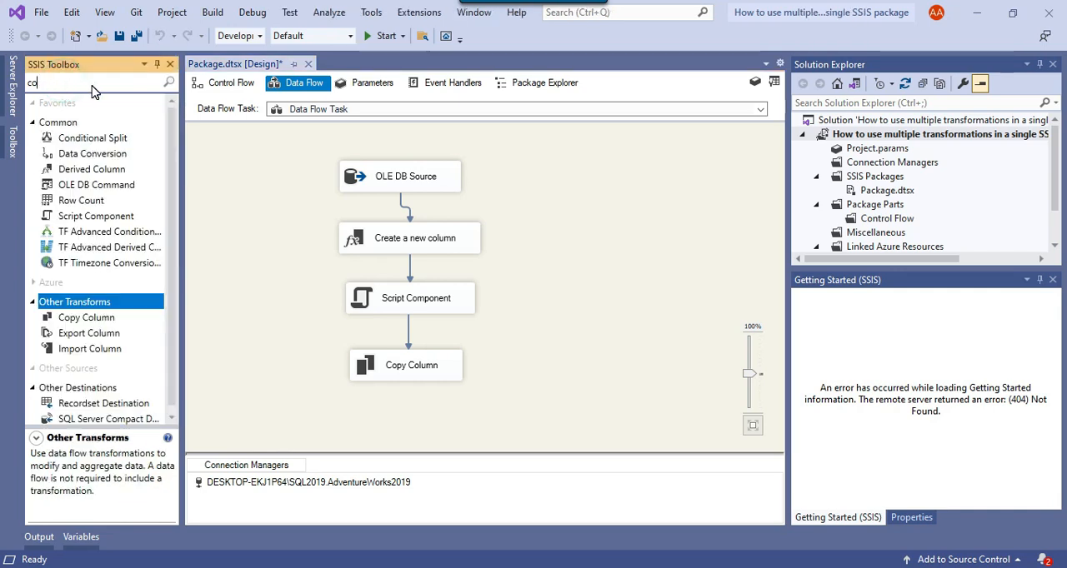
pyautogui.press('BackSpace')
pyautogui.write('sort')
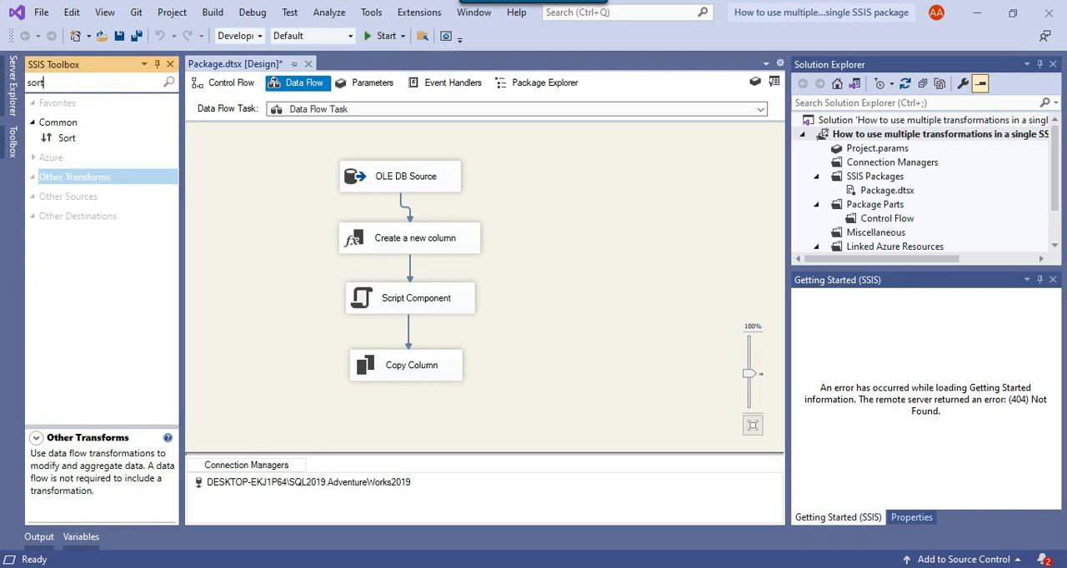
pyautogui.moveTo(66, 138); pyautogui.dragTo(392, 429)
pyautogui.click(404, 345)
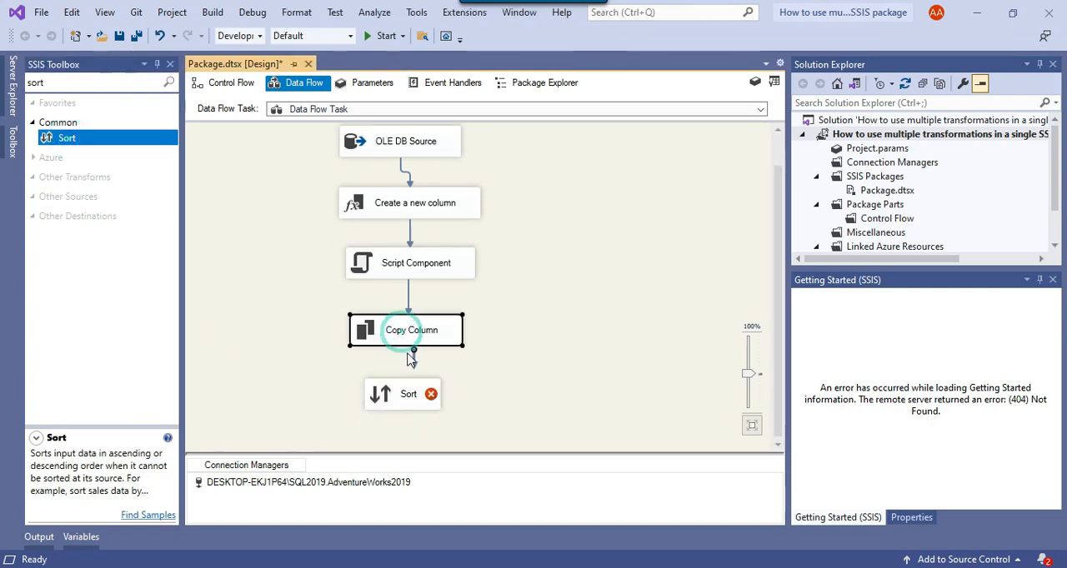
pyautogui.moveTo(404, 348); pyautogui.dragTo(408, 392)
# Configure the Sort transformation to sort on HireDate in ascending order, and confirm the settings.
pyautogui.rightClick(386, 413)
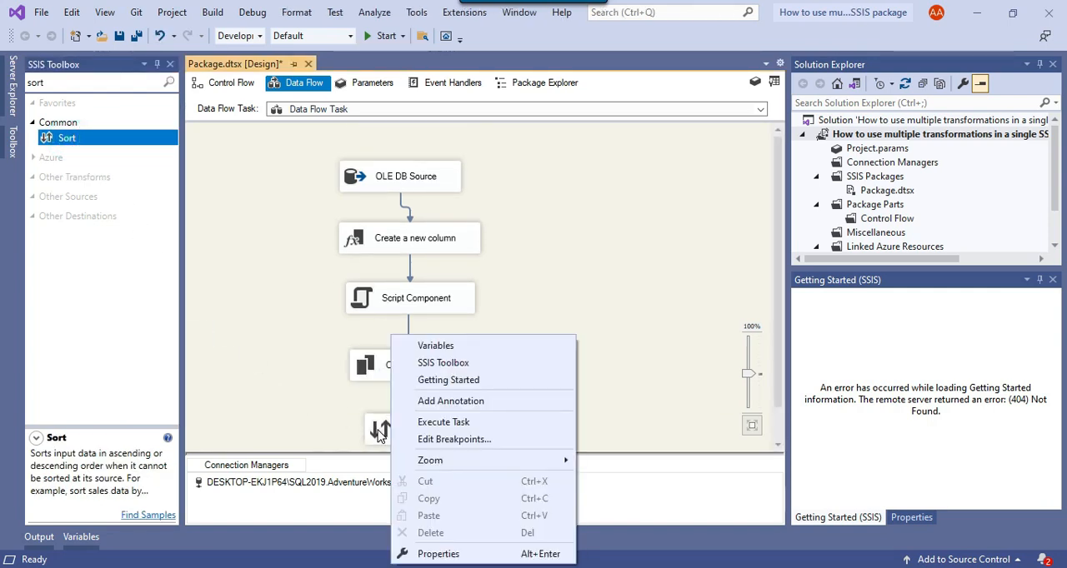
pyautogui.rightClick(382, 429)
pyautogui.click(400, 345)
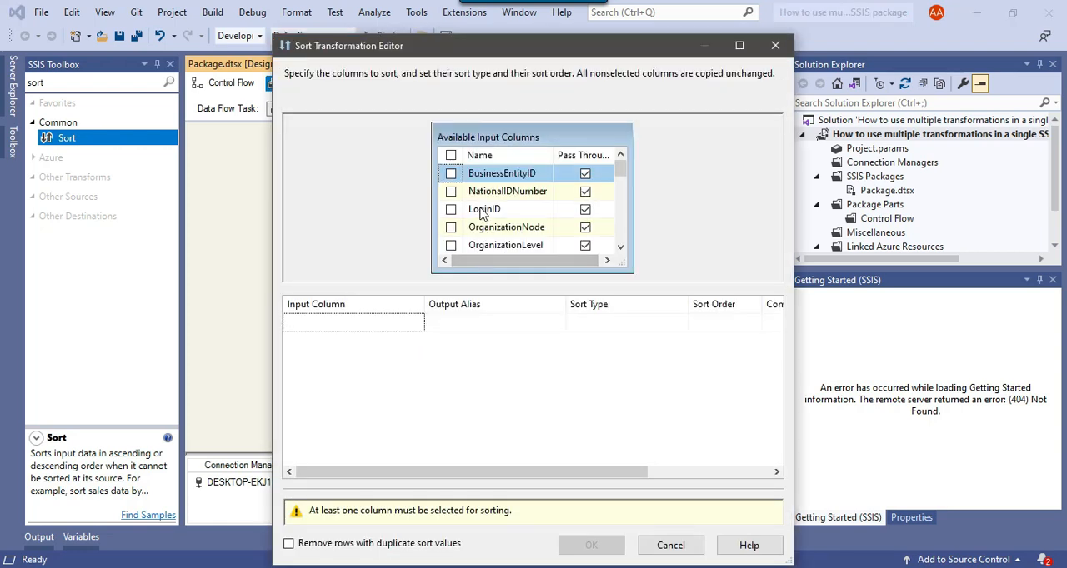
pyautogui.scroll(-5, 510, 220)
pyautogui.scroll(1, 512, 223)
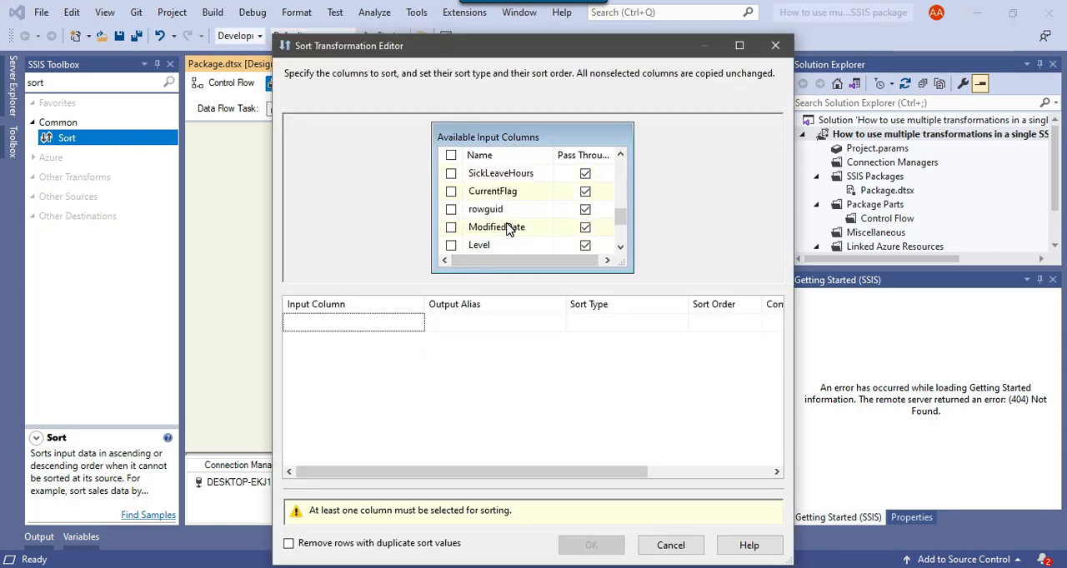
pyautogui.scroll(-2, 512, 230)
pyautogui.scroll(3, 512, 232)
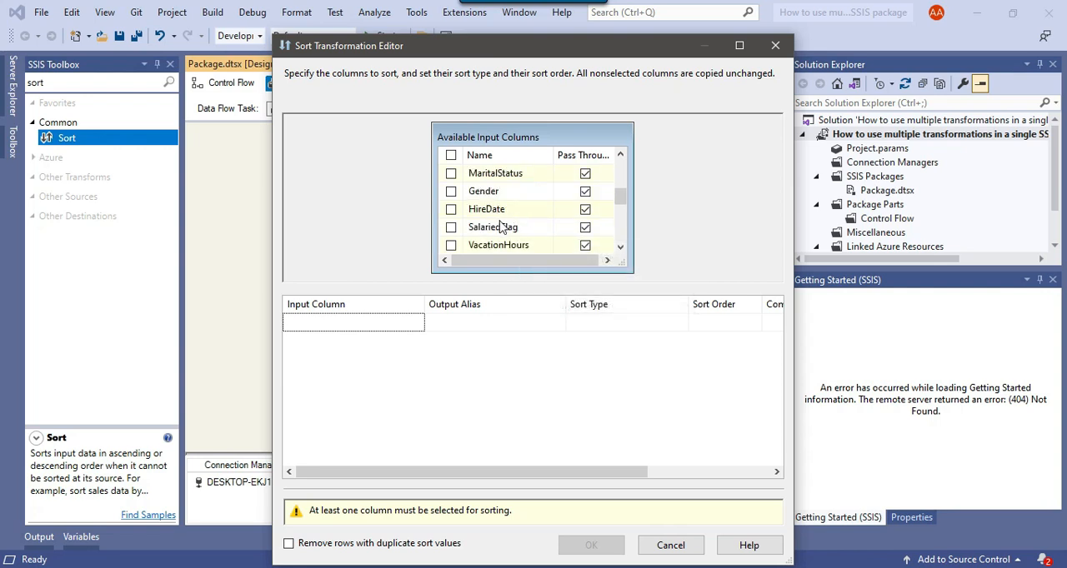
pyautogui.click(451, 209)
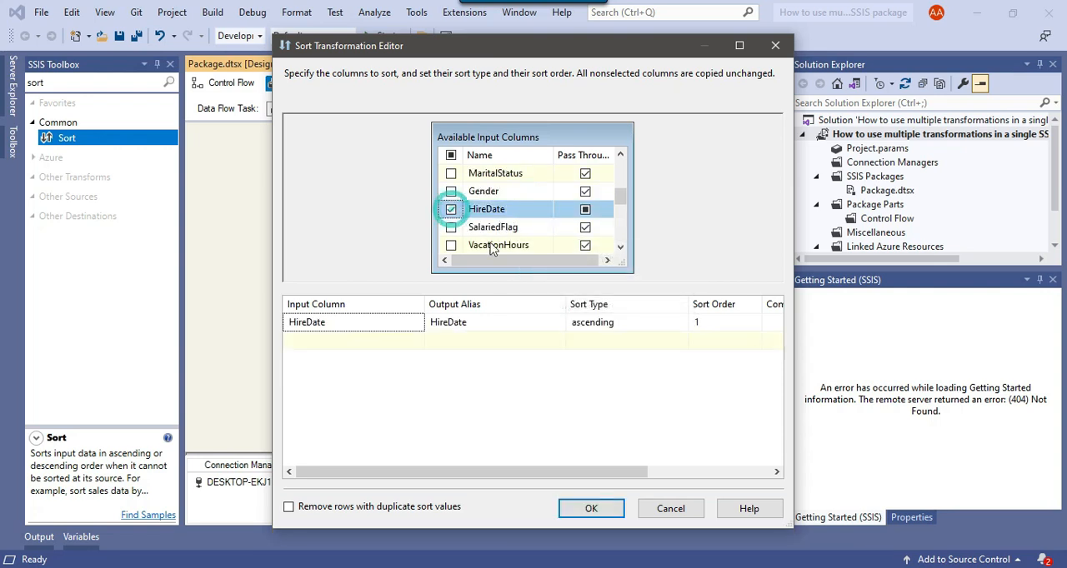
pyautogui.click(628, 328)
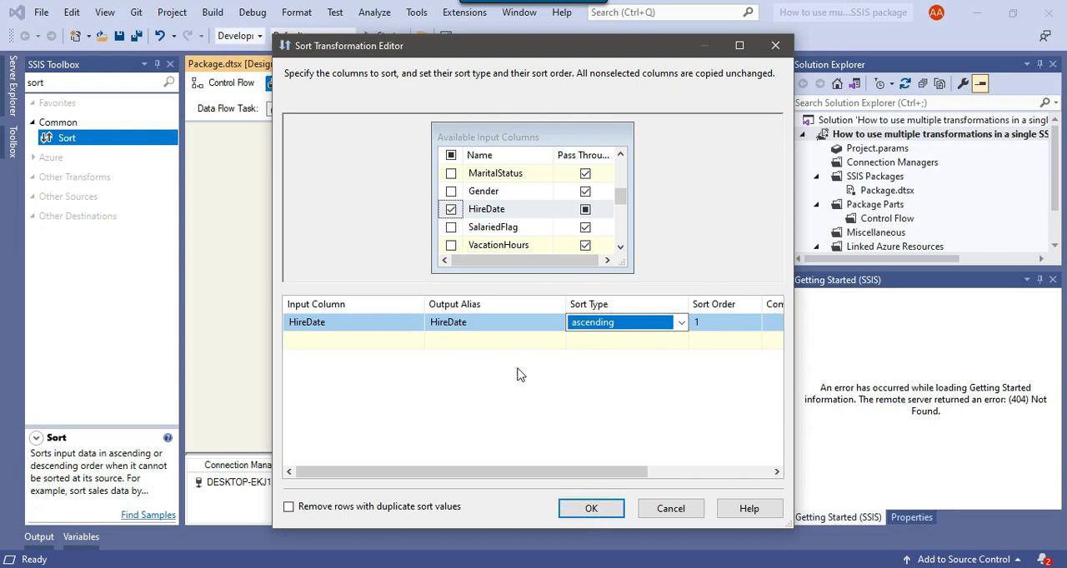
pyautogui.click(591, 508)
pyautogui.click(587, 323)
# Add a Flat File Destination below the Sort transformation and connect the Sort output to it.
pyautogui.scroll(-1, 590, 291)
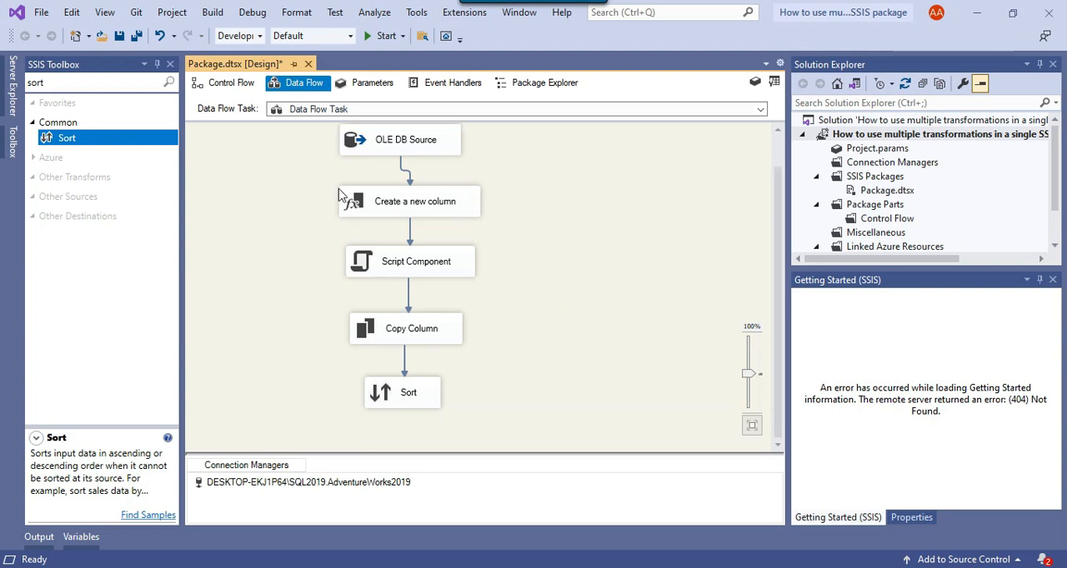
pyautogui.click(90, 82)
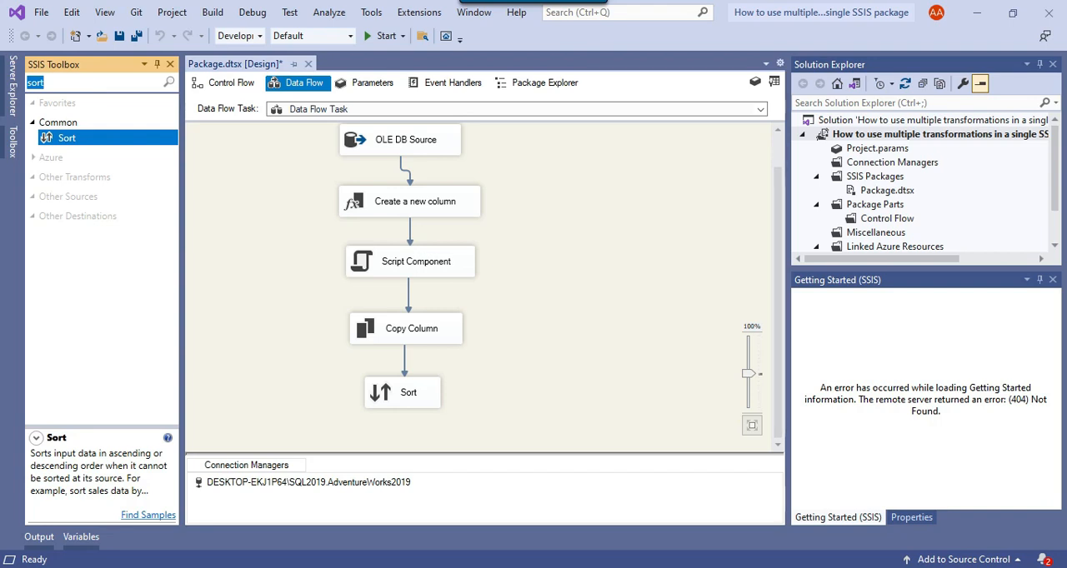
pyautogui.write('flat')
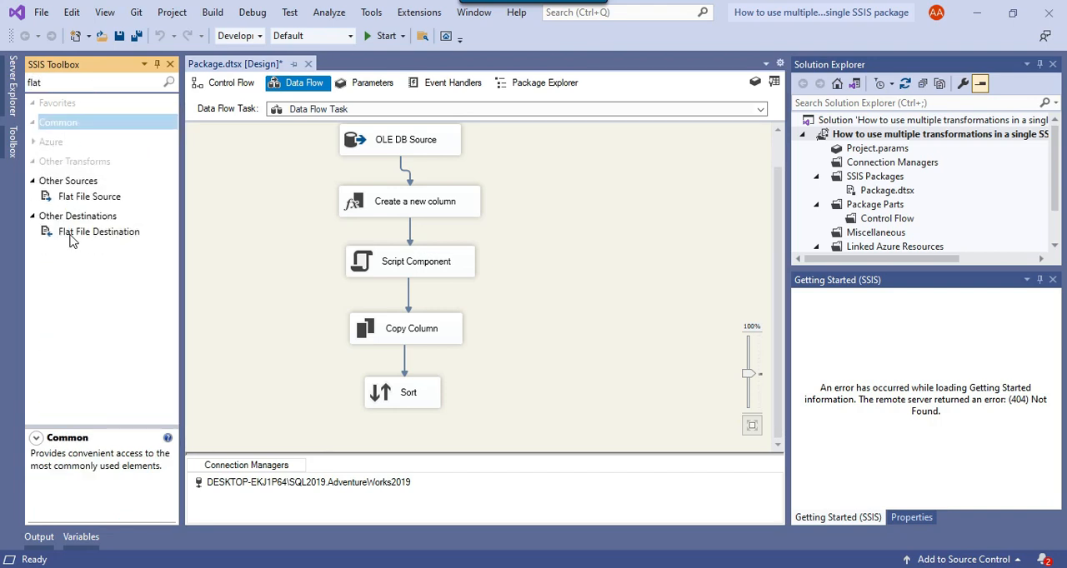
pyautogui.moveTo(86, 240); pyautogui.dragTo(370, 432)
pyautogui.moveTo(388, 390); pyautogui.dragTo(377, 397)
pyautogui.click(395, 334)
pyautogui.moveTo(409, 360); pyautogui.dragTo(429, 402)
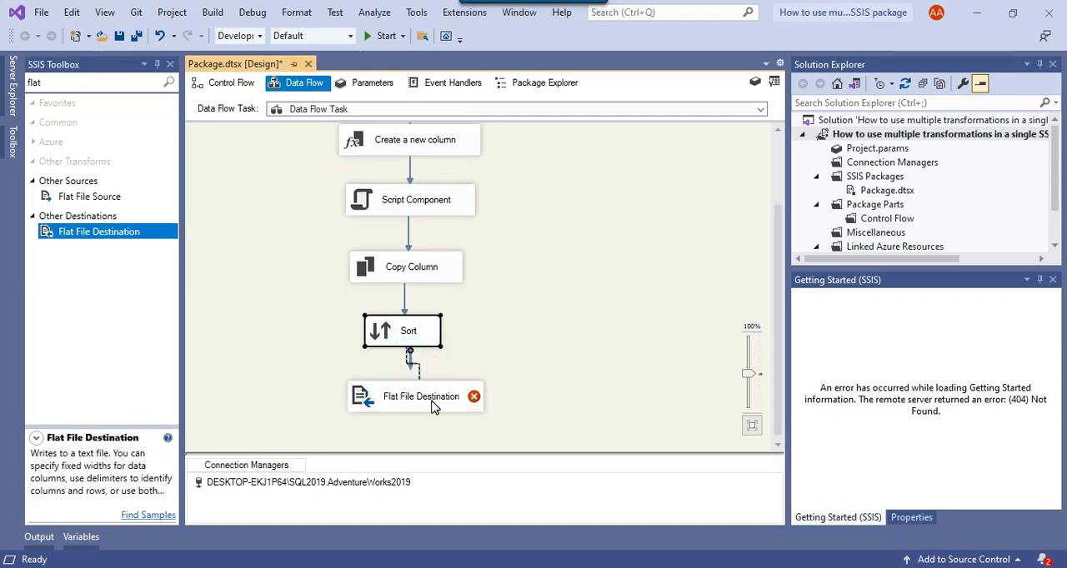
pyautogui.scroll(2, 440, 404)
pyautogui.scroll(-2, 479, 396)
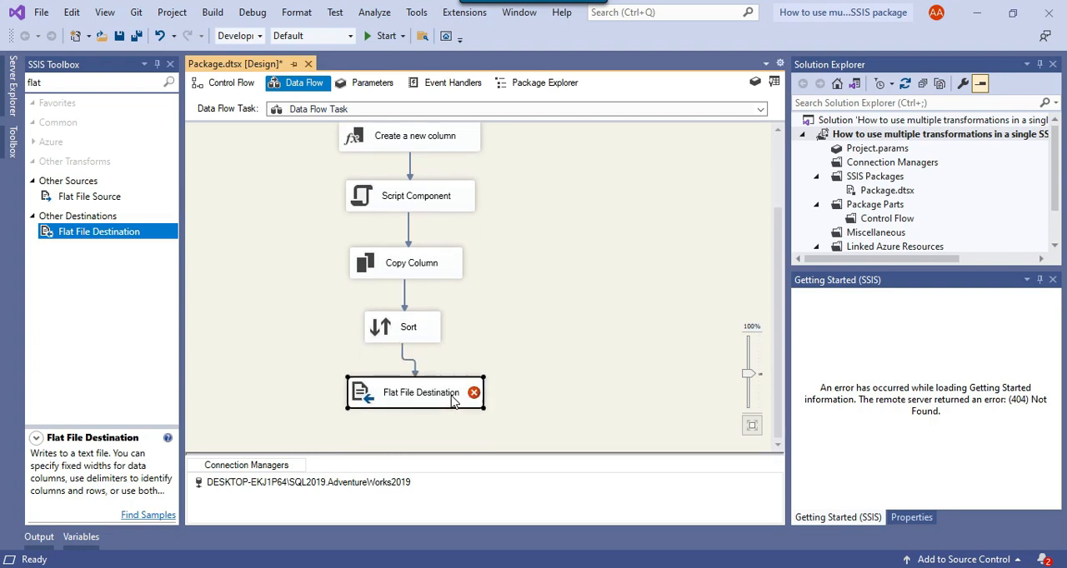
# Start a new Delimited connection manager for the Flat File Destination and name it "flat file".
pyautogui.rightClick(453, 395)
pyautogui.click(489, 345)
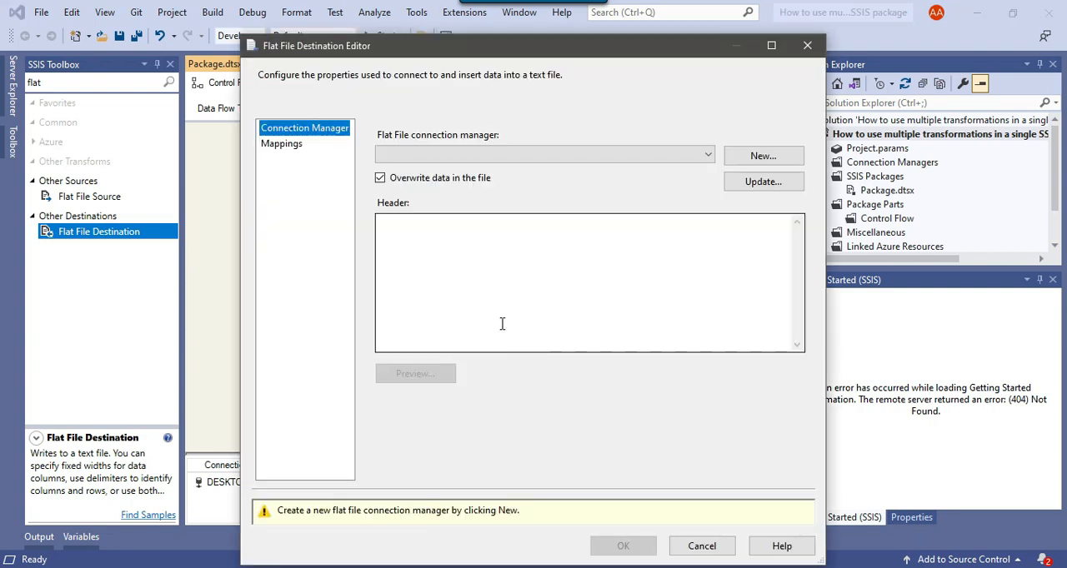
pyautogui.click(763, 156)
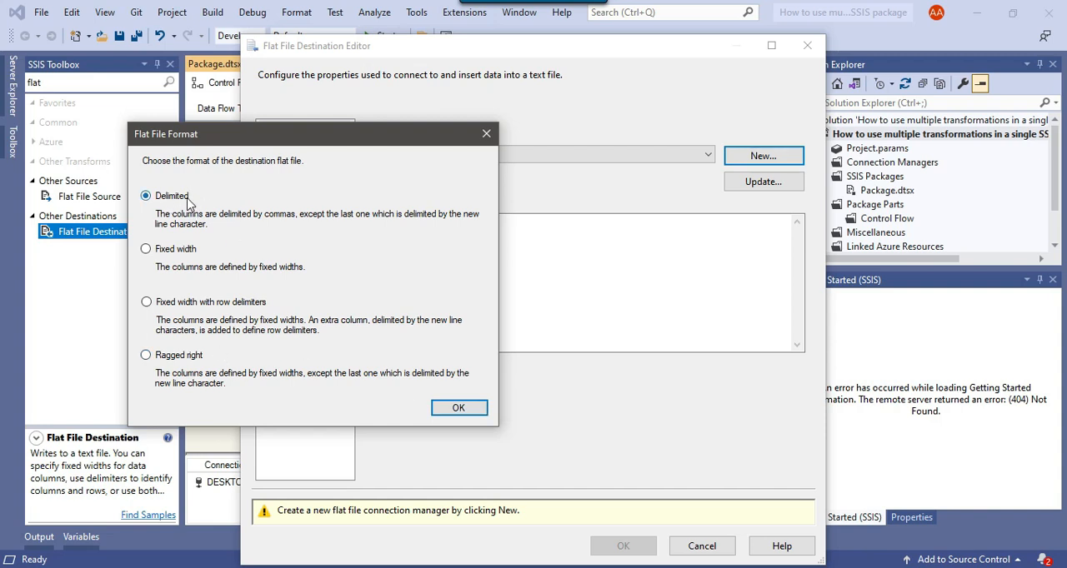
pyautogui.click(469, 408)
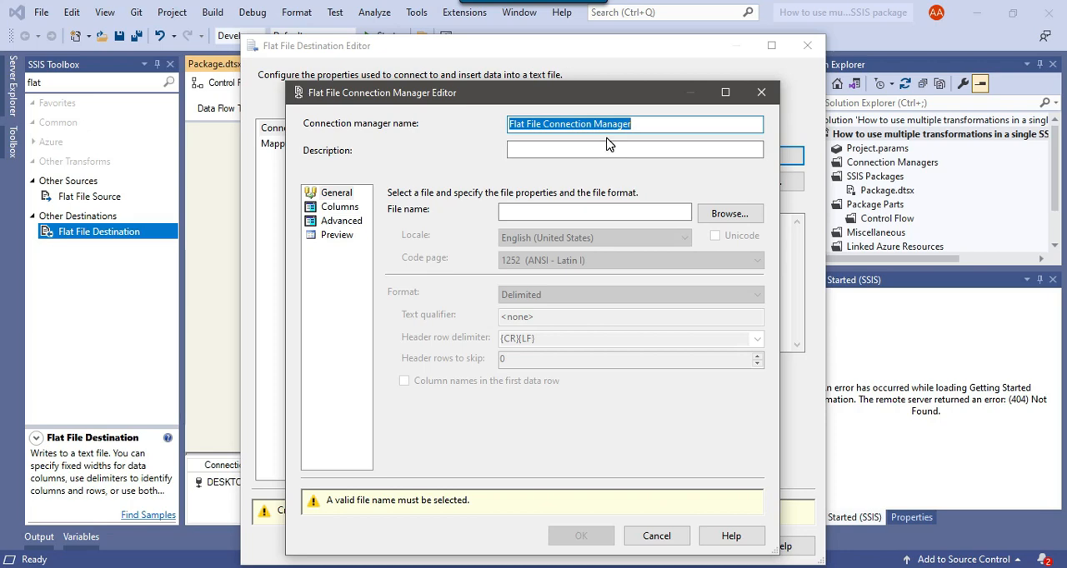
pyautogui.write('flat')
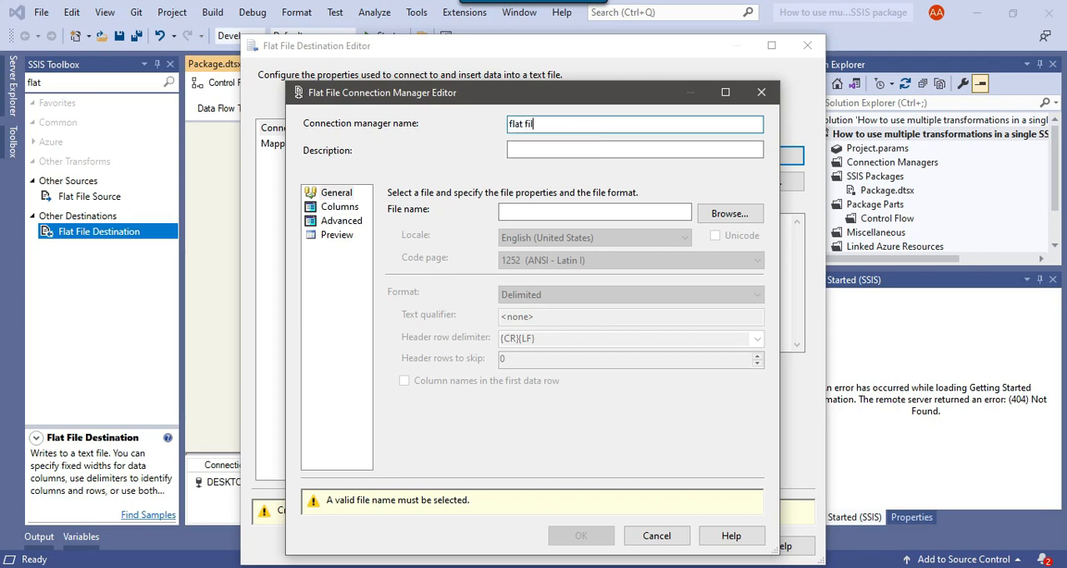
pyautogui.write('fi')
# Switch to File Explorer and create an empty file named Employee.CSV in the D:\Files folder.
pyautogui.click(312, 202)
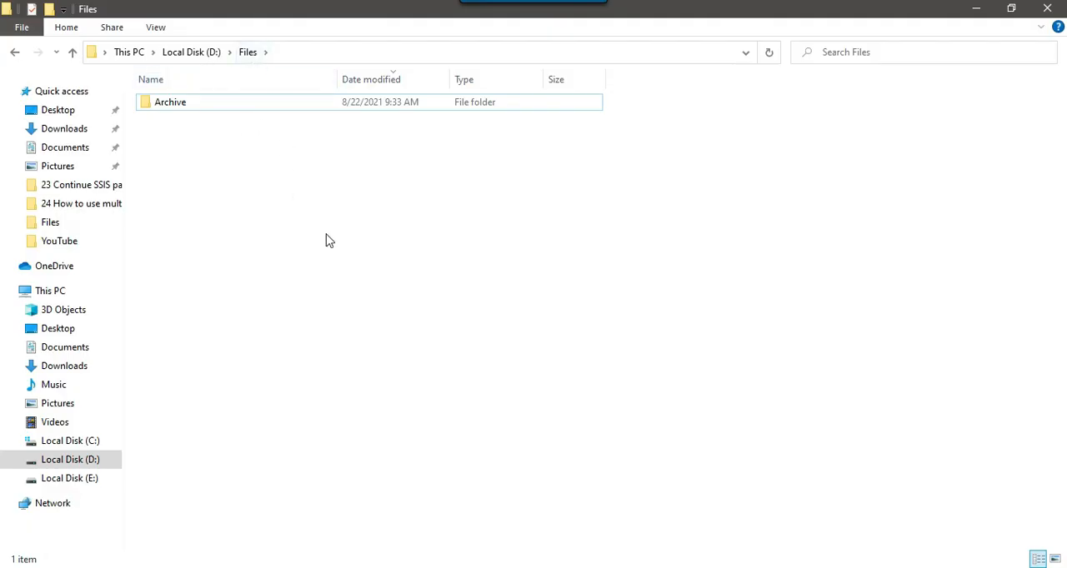
pyautogui.rightClick(325, 275)
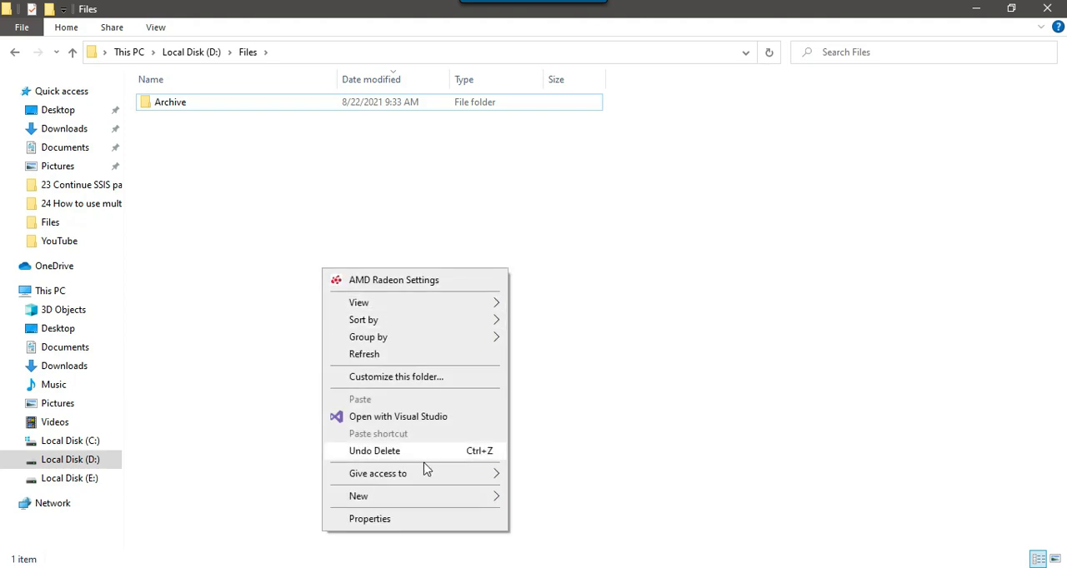
pyautogui.moveTo(430, 499)
pyautogui.click(558, 460)
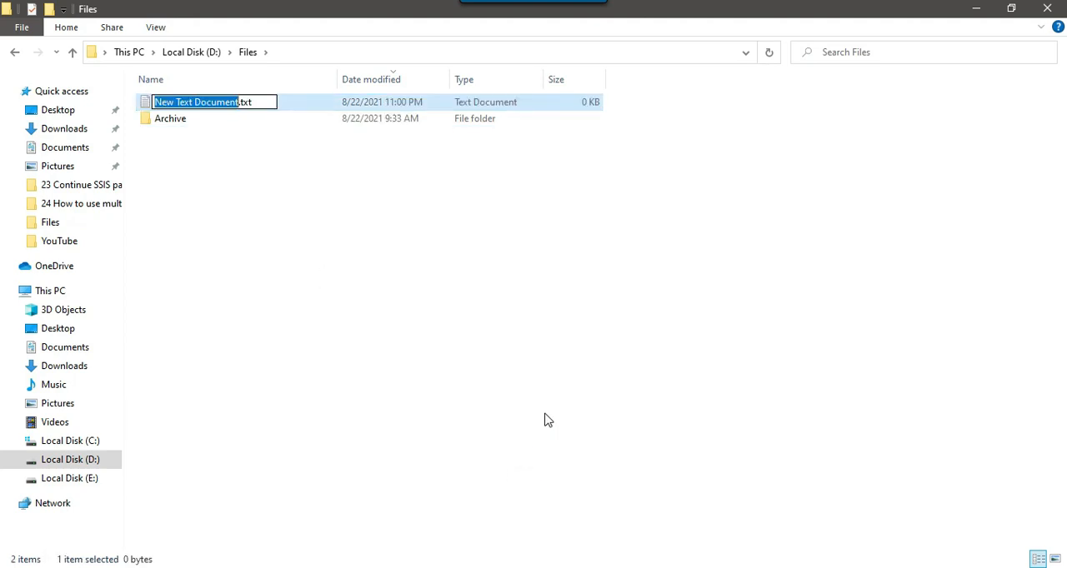
pyautogui.write('Employee')
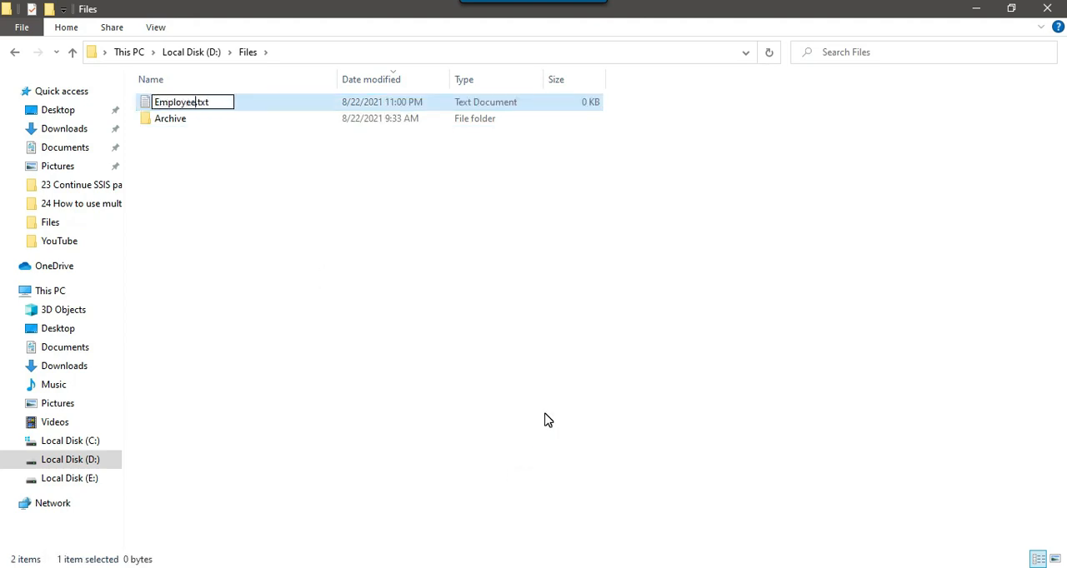
pyautogui.write('.CSV')
pyautogui.press('Return')
pyautogui.press('Return')
pyautogui.click(545, 421)
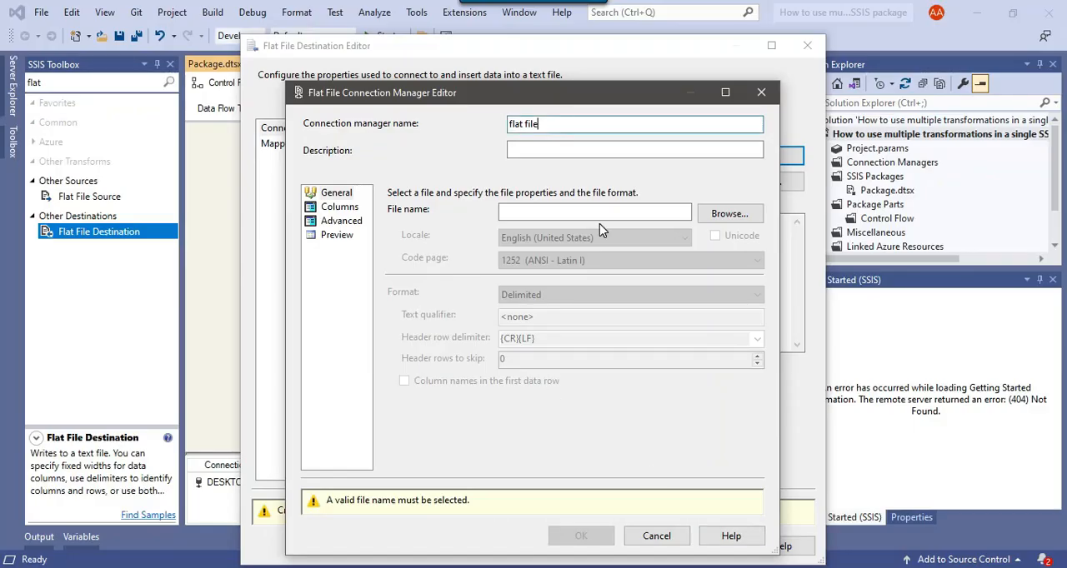
# Return to the connection manager and select the CSV file D:\Files\Employee.CSV as its file.
pyautogui.click(729, 214)
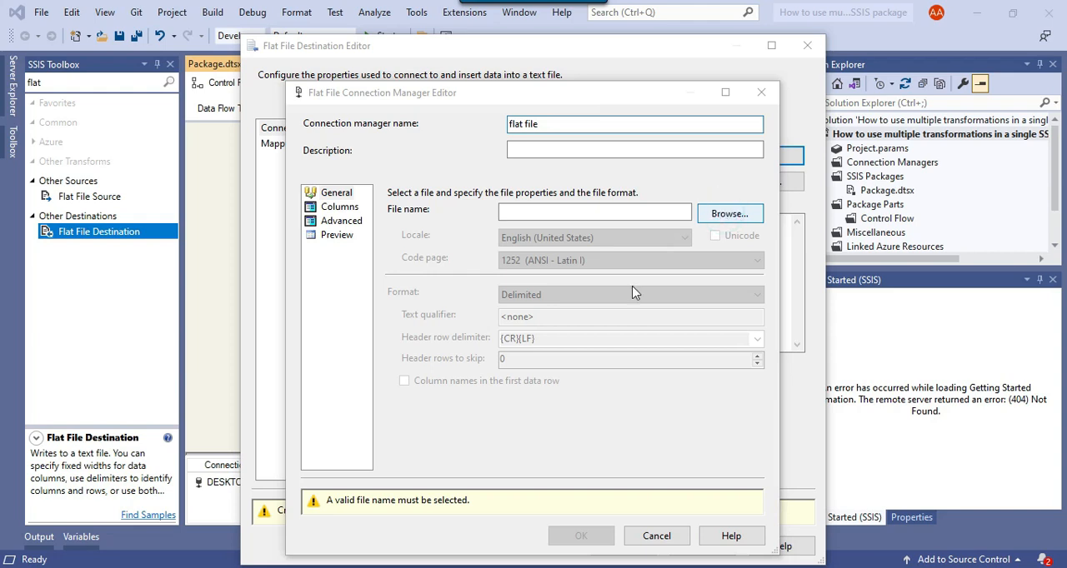
pyautogui.click(723, 430)
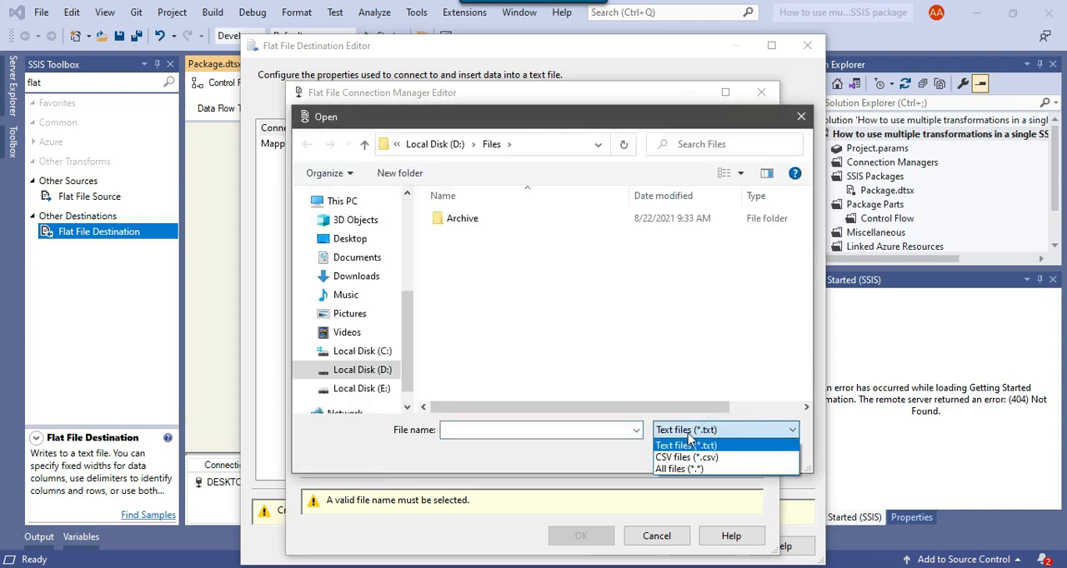
pyautogui.click(696, 457)
pyautogui.click(467, 239)
pyautogui.click(684, 453)
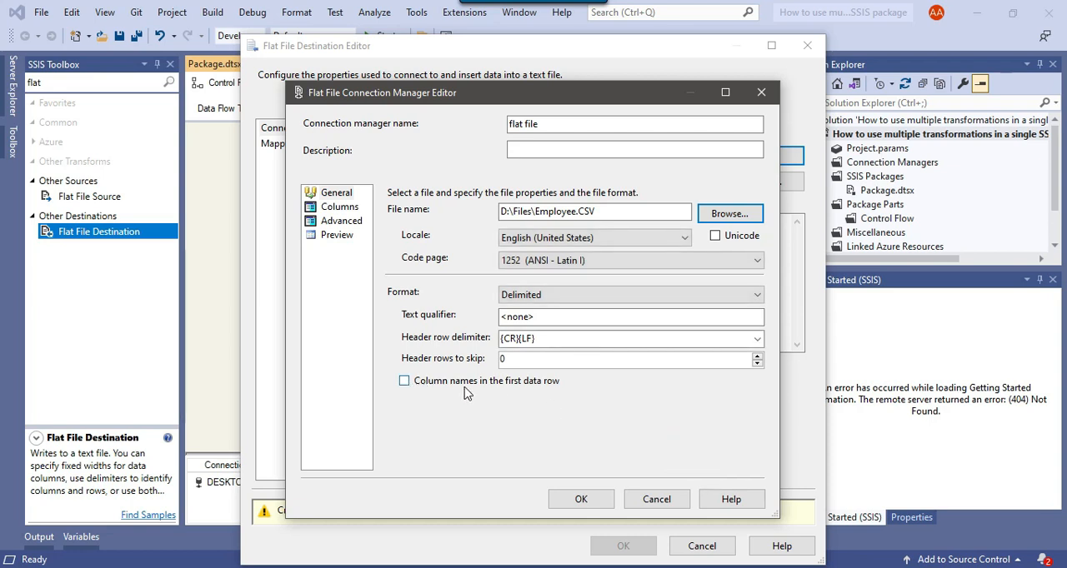
# Enable column names in the first data row for the flat file connection, then accept the destination's automatic column mappings.
pyautogui.click(405, 382)
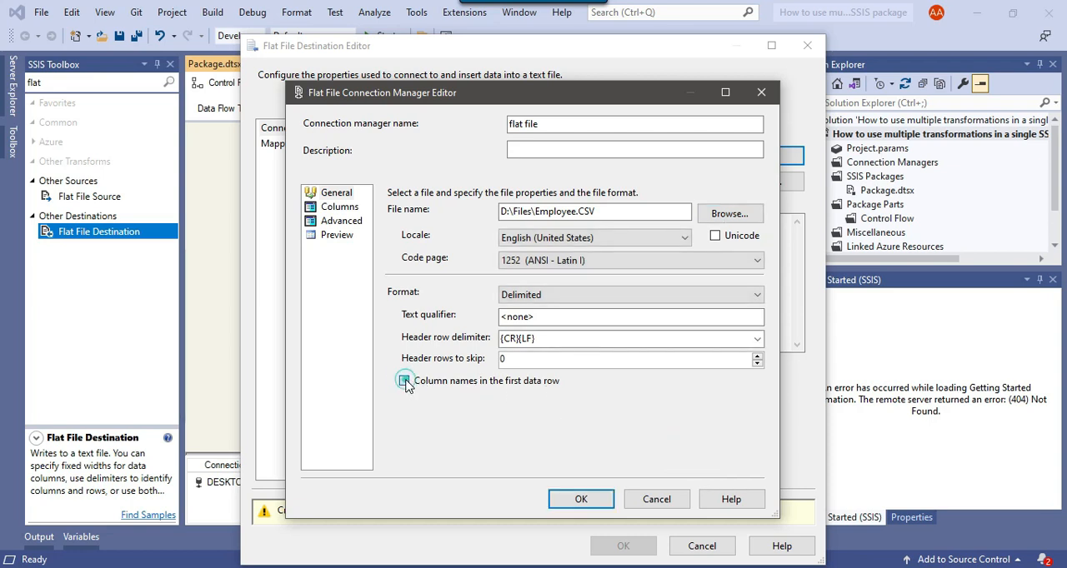
pyautogui.click(581, 501)
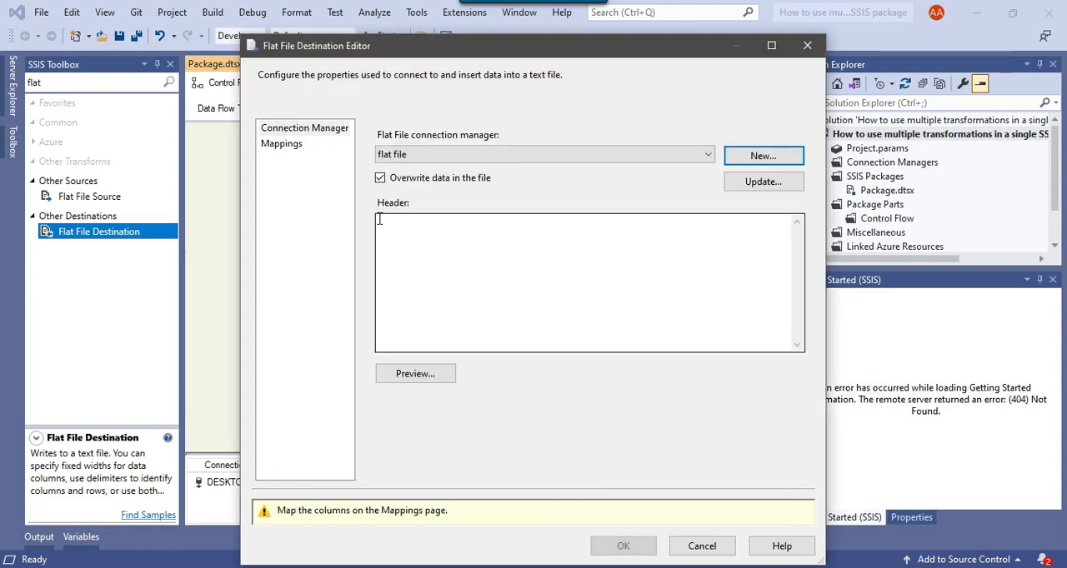
pyautogui.click(284, 143)
pyautogui.scroll(-4, 514, 336)
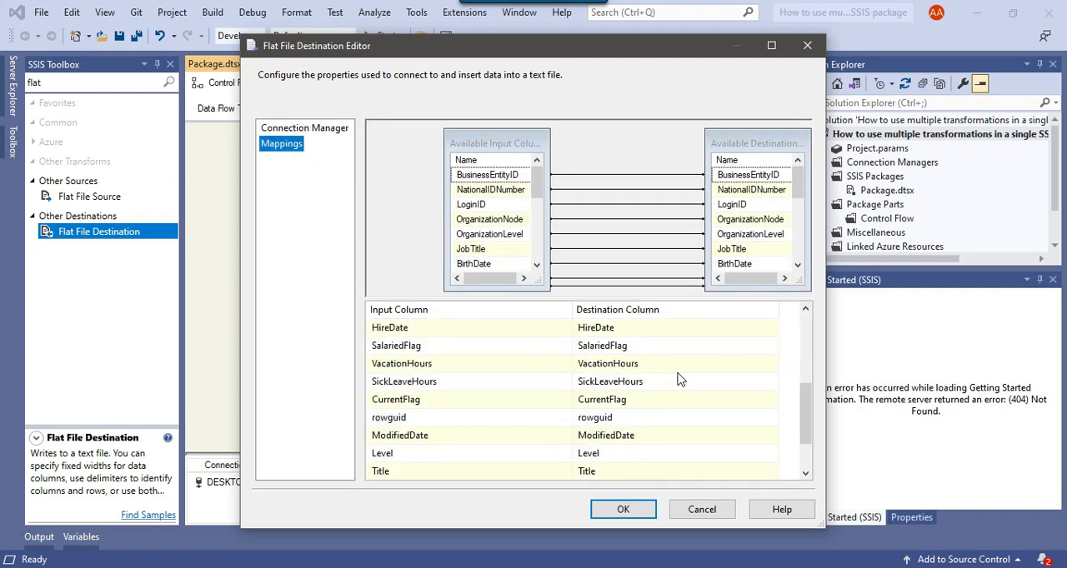
pyautogui.scroll(3, 523, 439)
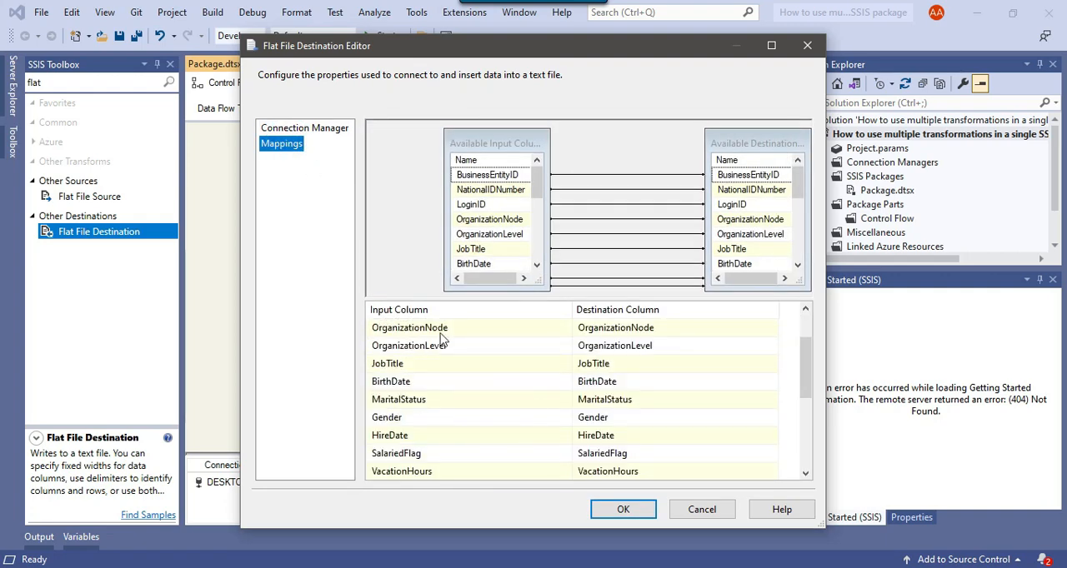
pyautogui.scroll(-3, 698, 436)
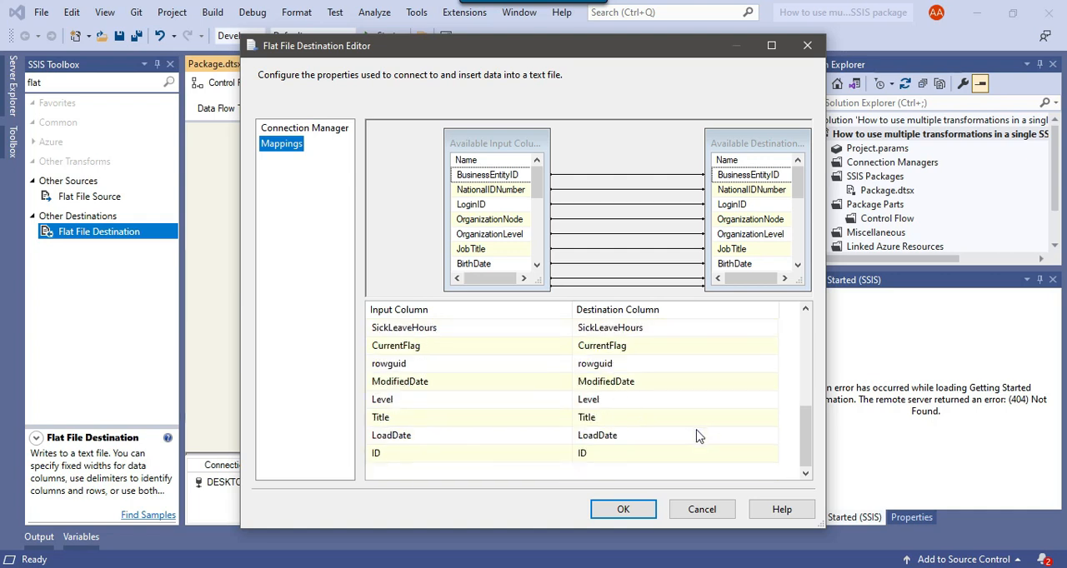
pyautogui.click(638, 510)
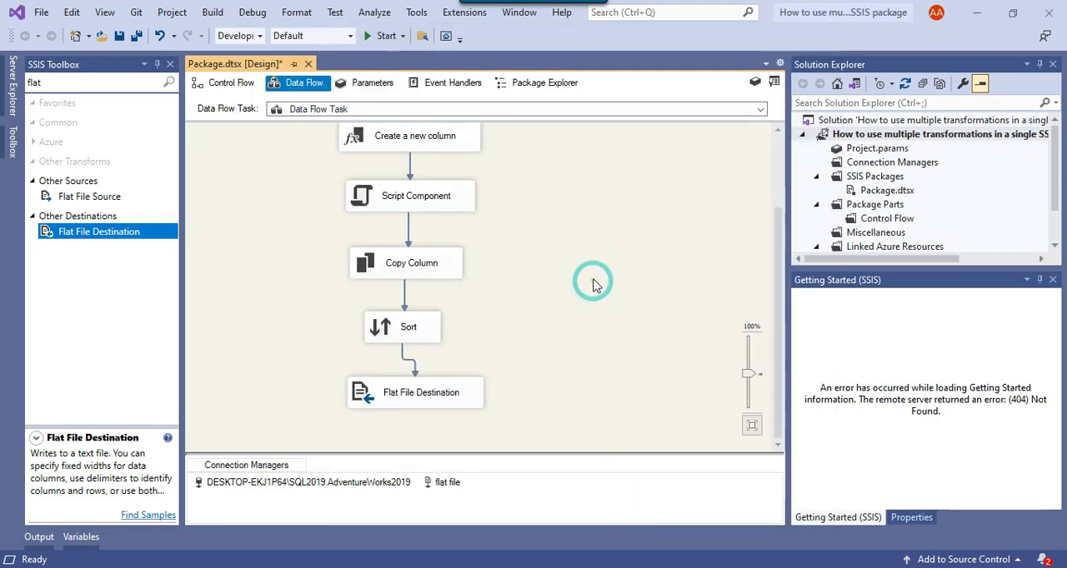
# Run the package and check the execution status of every data flow component down to the Flat File Destination.
pyautogui.click(385, 36)
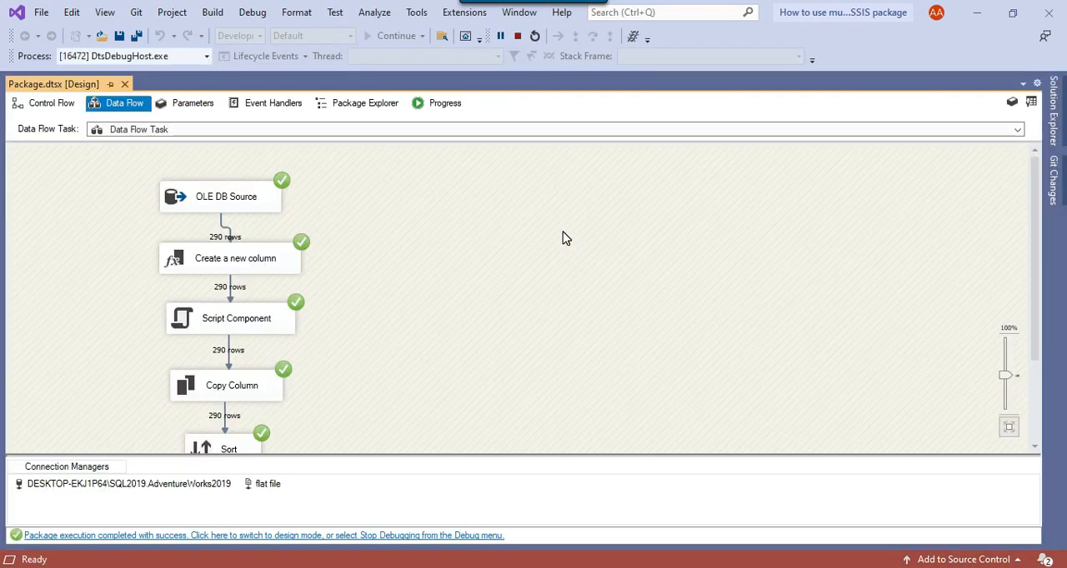
pyautogui.scroll(-2, 549, 228)
pyautogui.scroll(-1, 549, 228)
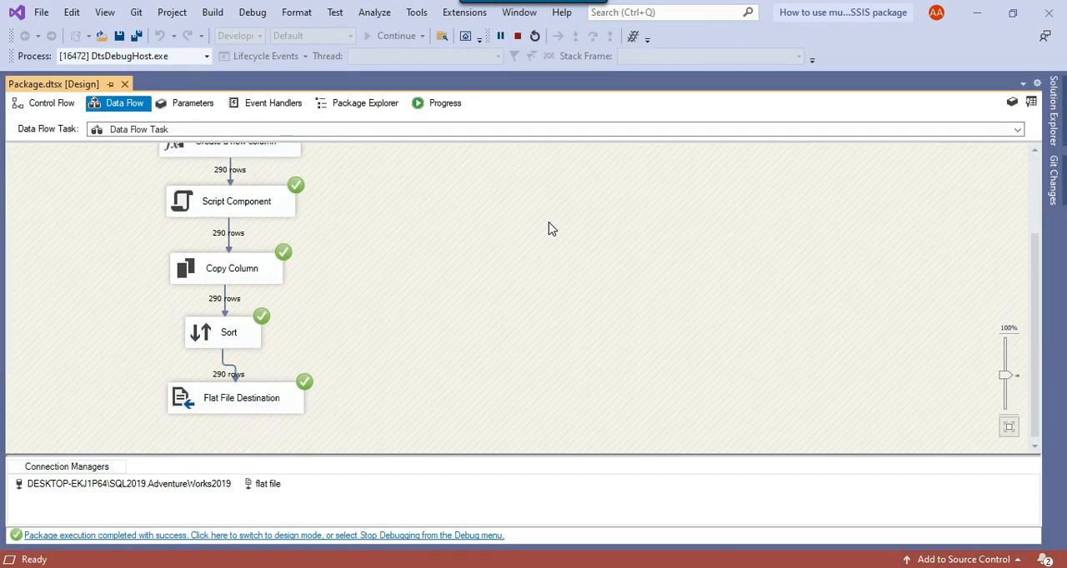
# Open Employee.CSV from the D:\Files folder in Excel and widen the HireDate column to show its dates.
pyautogui.click(418, 567)
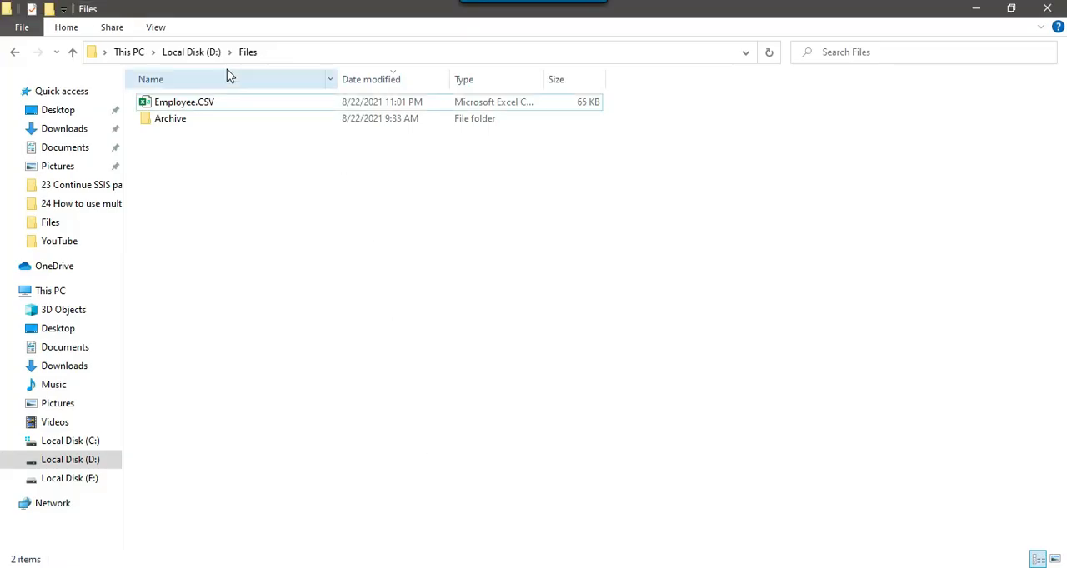
pyautogui.click(157, 104)
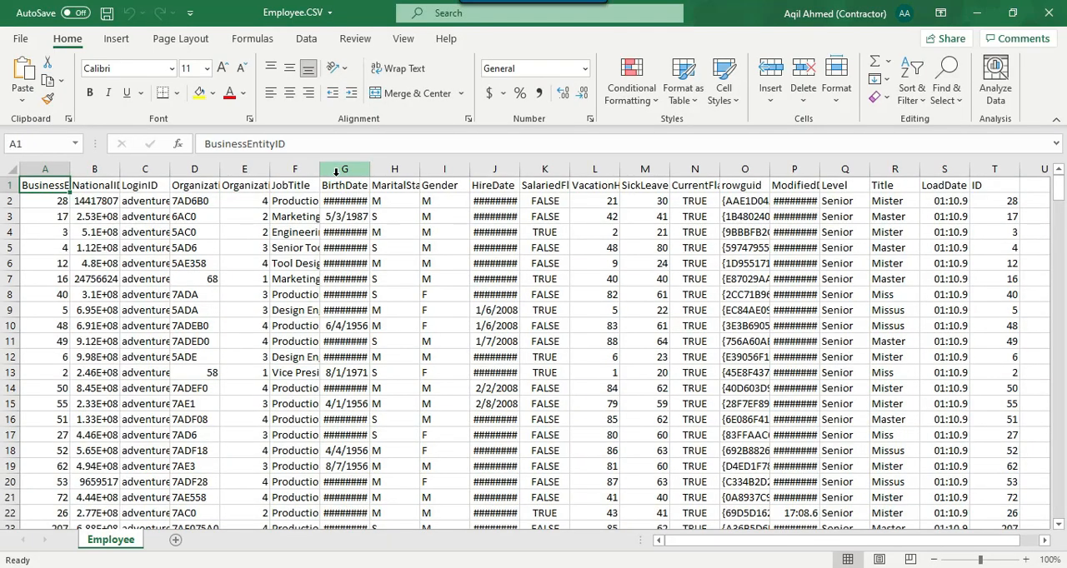
pyautogui.moveTo(519, 169); pyautogui.dragTo(541, 167)
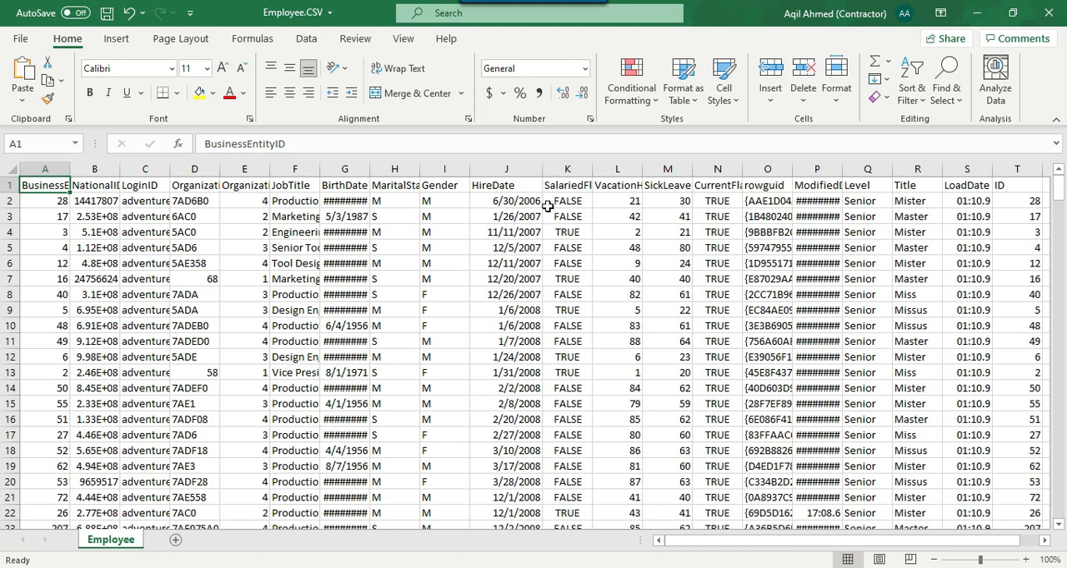
# Compare the earliest HireDate rows with the 2006 to 2008 "Senior" rule in the SQL Server Management Studio script, then return to Excel.
pyautogui.click(548, 205)
pyautogui.press('Right')
pyautogui.press('Right')
pyautogui.press('Right')
pyautogui.press('Right')
pyautogui.press('Right')
pyautogui.press('Right')
pyautogui.press('Right')
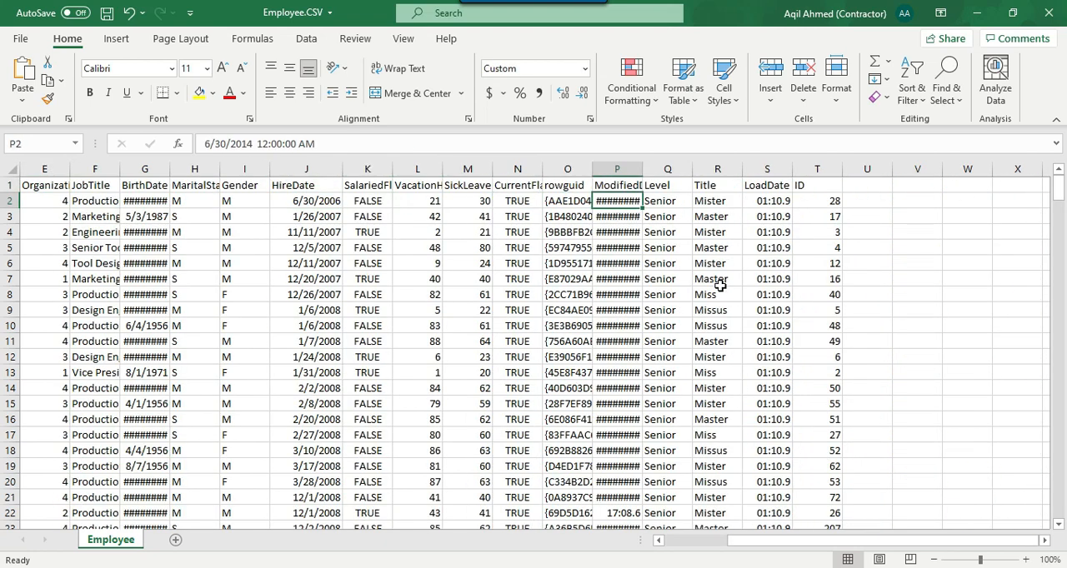
pyautogui.press('Left')
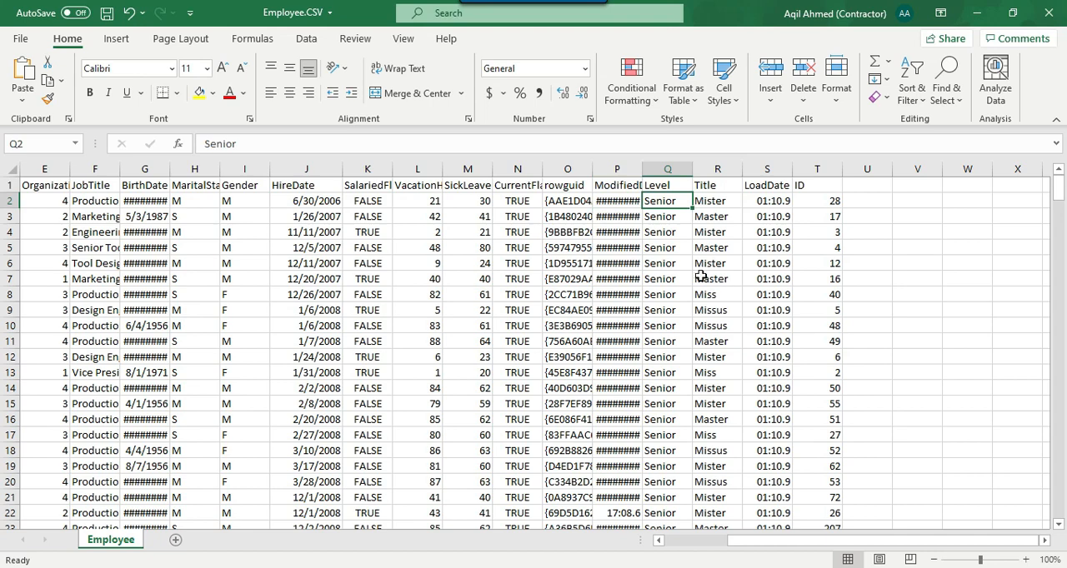
pyautogui.moveTo(327, 196); pyautogui.dragTo(329, 408)
pyautogui.hotkey('alt', 'Tab')
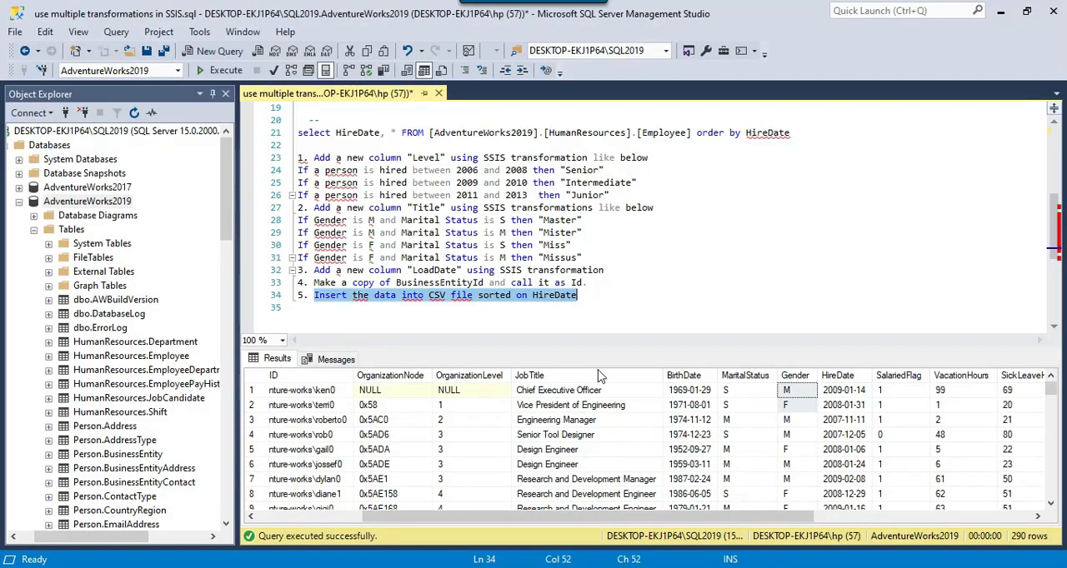
pyautogui.moveTo(457, 174); pyautogui.dragTo(616, 170)
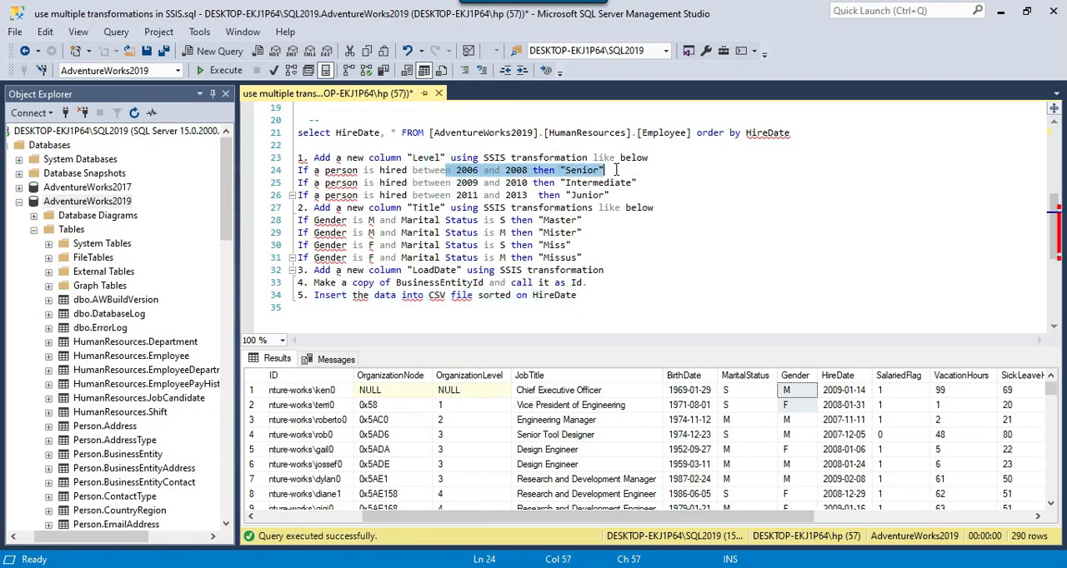
pyautogui.hotkey('alt', 'Tab')
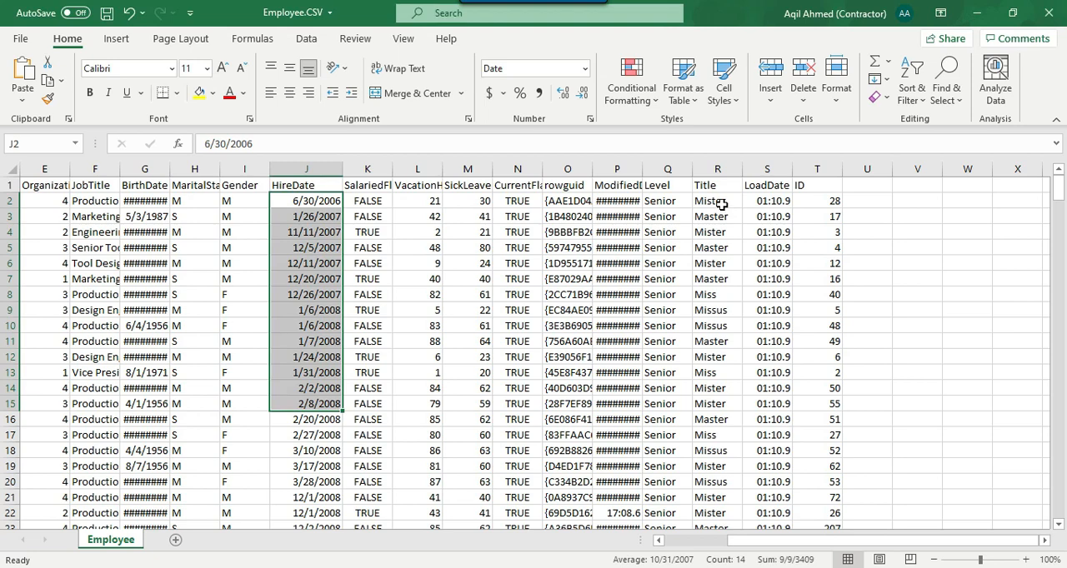
# Examine the Level column against HireDate down to the boundary between the 2008 and 2009 hires.
pyautogui.moveTo(665, 201); pyautogui.dragTo(666, 435)
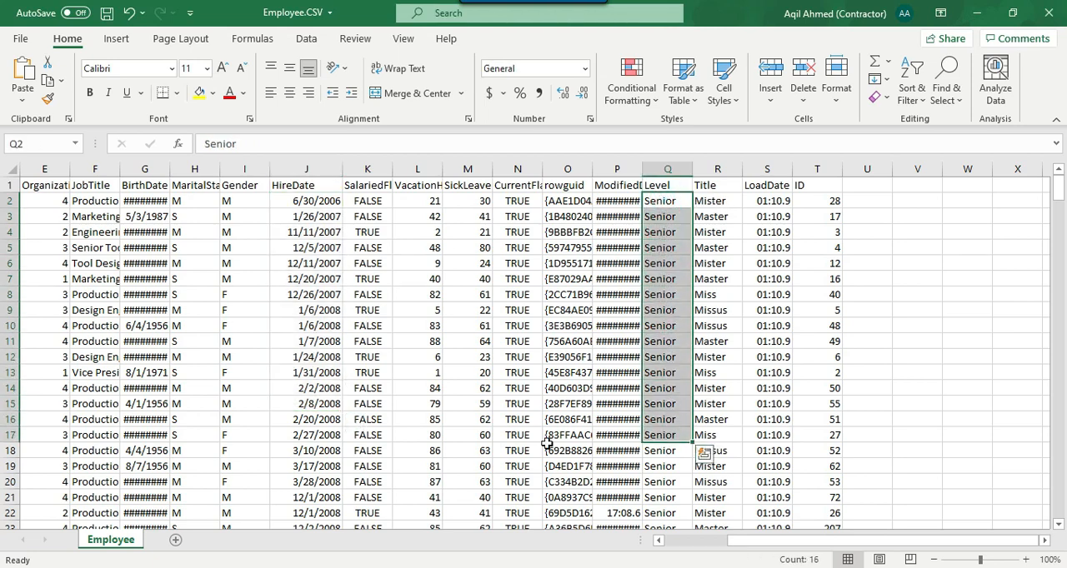
pyautogui.scroll(-4, 341, 463)
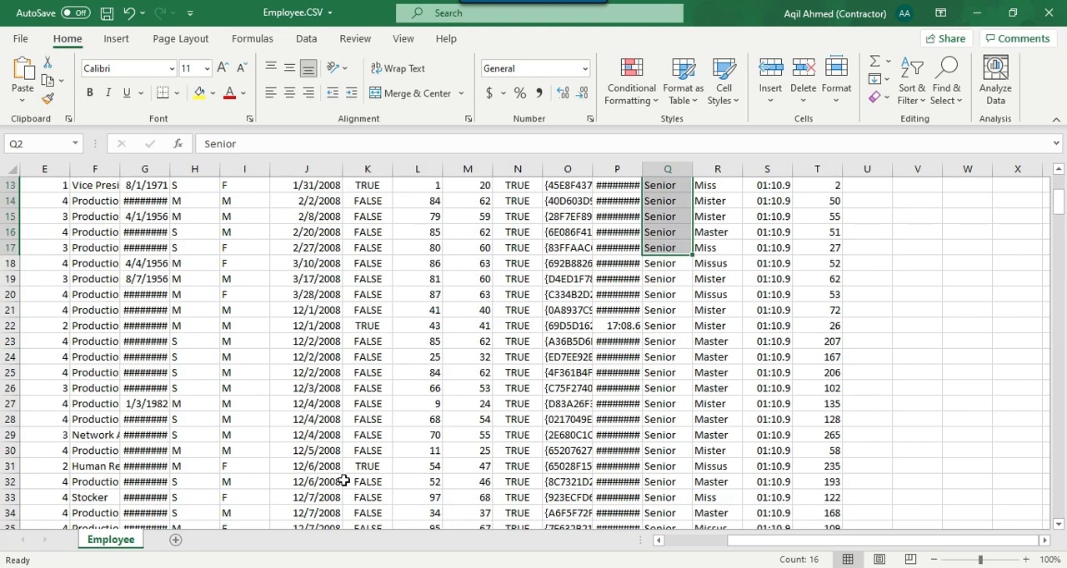
pyautogui.scroll(-3, 342, 475)
pyautogui.moveTo(675, 348); pyautogui.dragTo(678, 436)
pyautogui.scroll(-3, 679, 436)
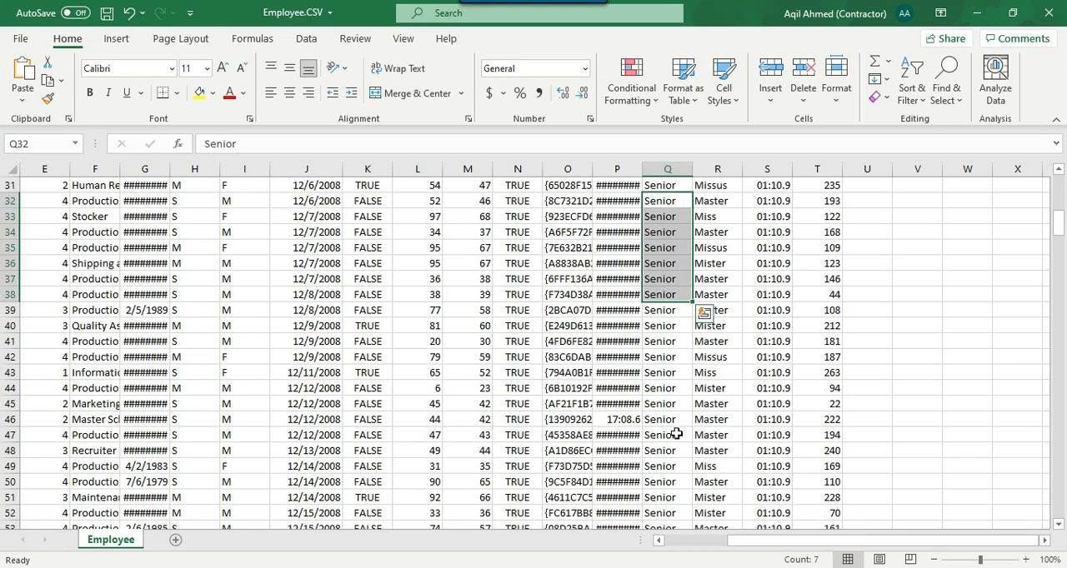
pyautogui.scroll(-15, 676, 435)
pyautogui.scroll(1, 691, 428)
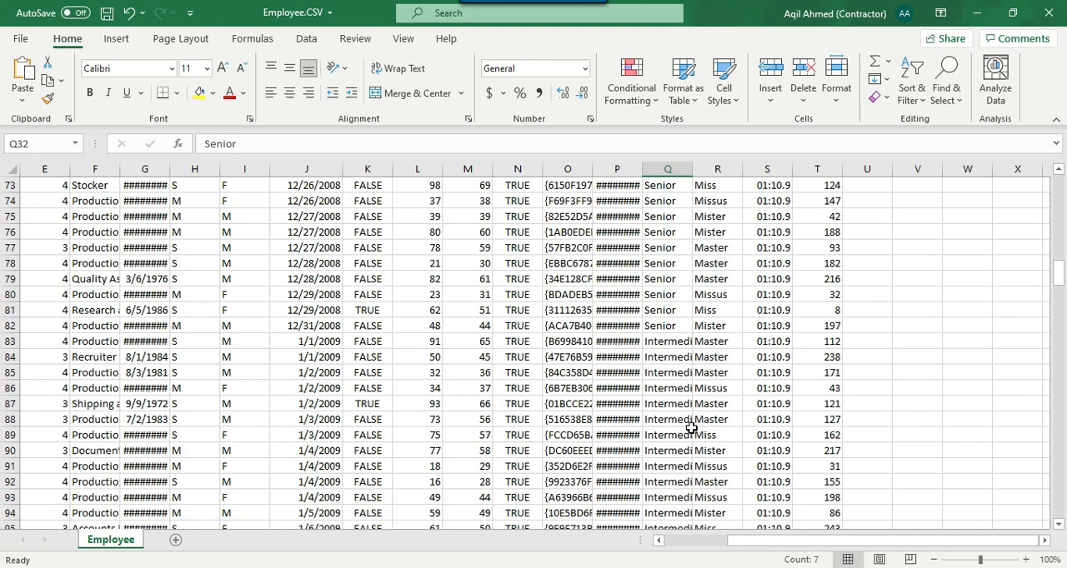
# Fill the 12/31/2008 row with yellow from HireDate through Level.
pyautogui.moveTo(317, 326); pyautogui.dragTo(663, 326)
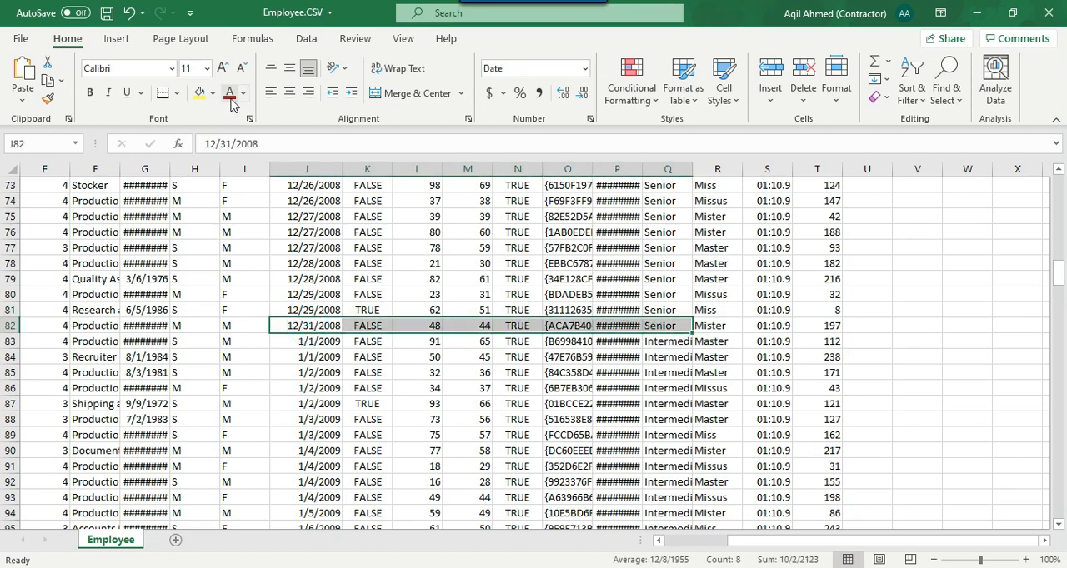
pyautogui.click(199, 91)
pyautogui.click(658, 362)
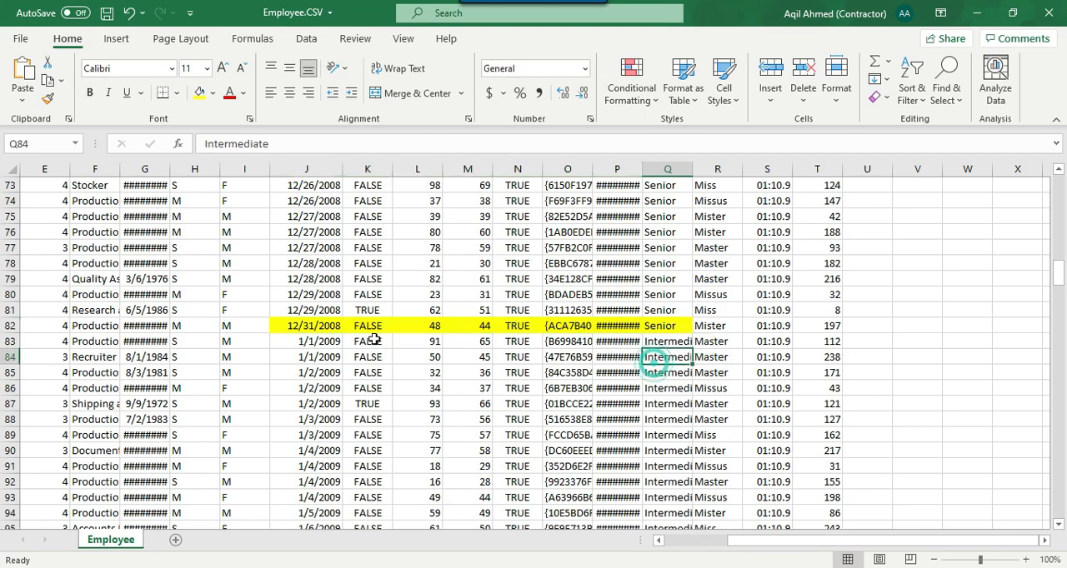
# Check the first 1/1/2009 row and widen the Level column to show its full text.
pyautogui.moveTo(321, 341); pyautogui.dragTo(560, 340)
pyautogui.scroll(-5, 538, 330)
pyautogui.scroll(4, 517, 328)
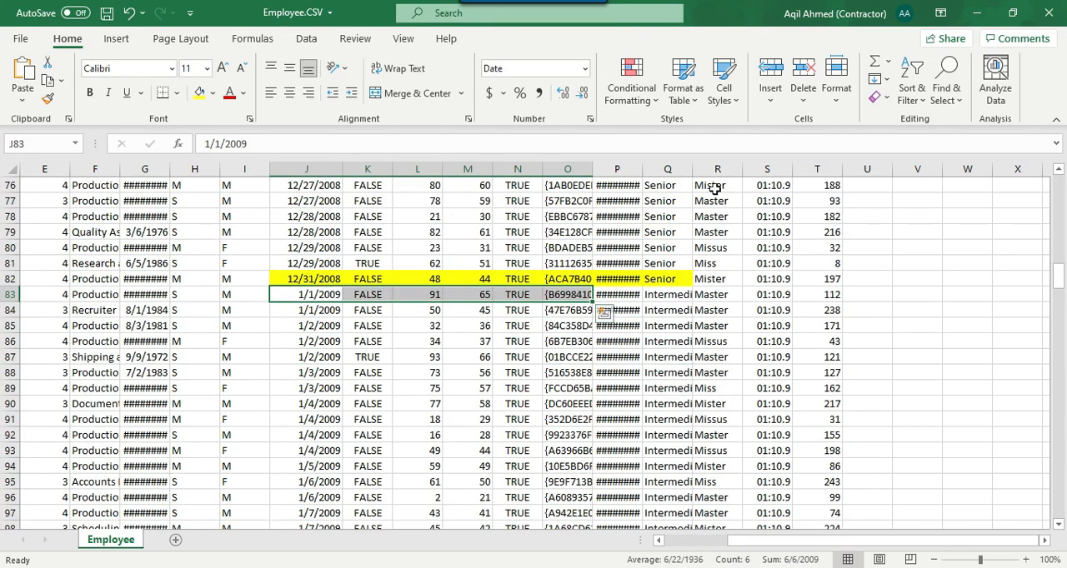
pyautogui.moveTo(692, 170); pyautogui.dragTo(752, 169)
# Examine the Level values for the remaining hire dates to the end of the data and return to the first rows.
pyautogui.scroll(-14, 647, 367)
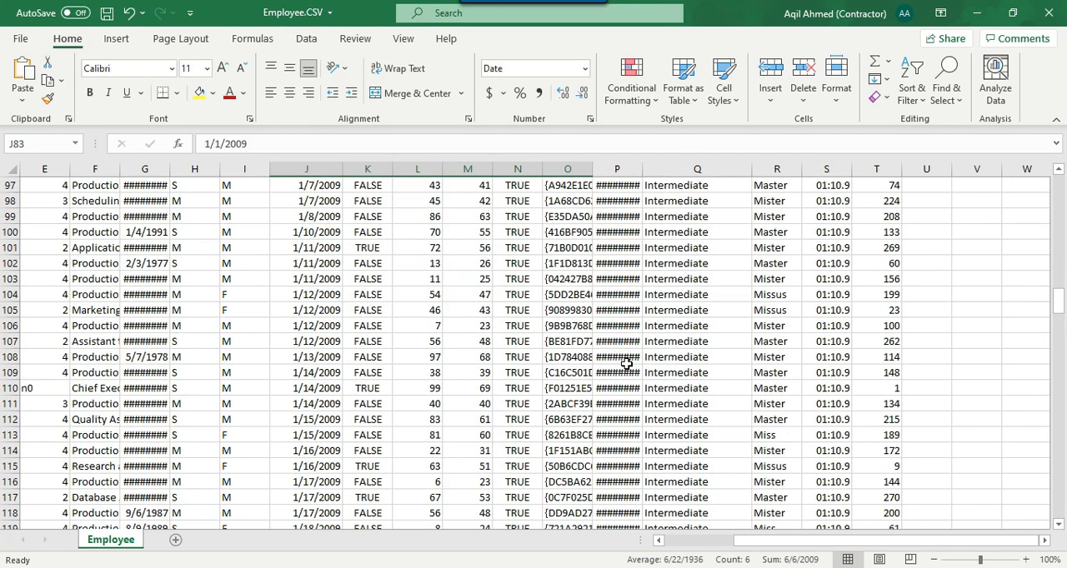
pyautogui.scroll(-20, 647, 368)
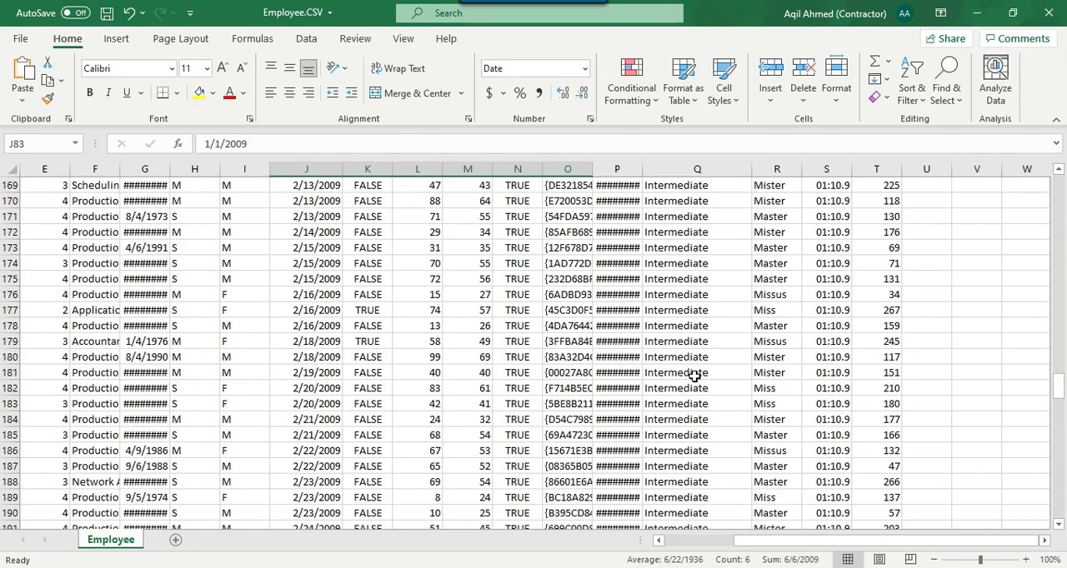
pyautogui.moveTo(1058, 412); pyautogui.dragTo(1062, 511)
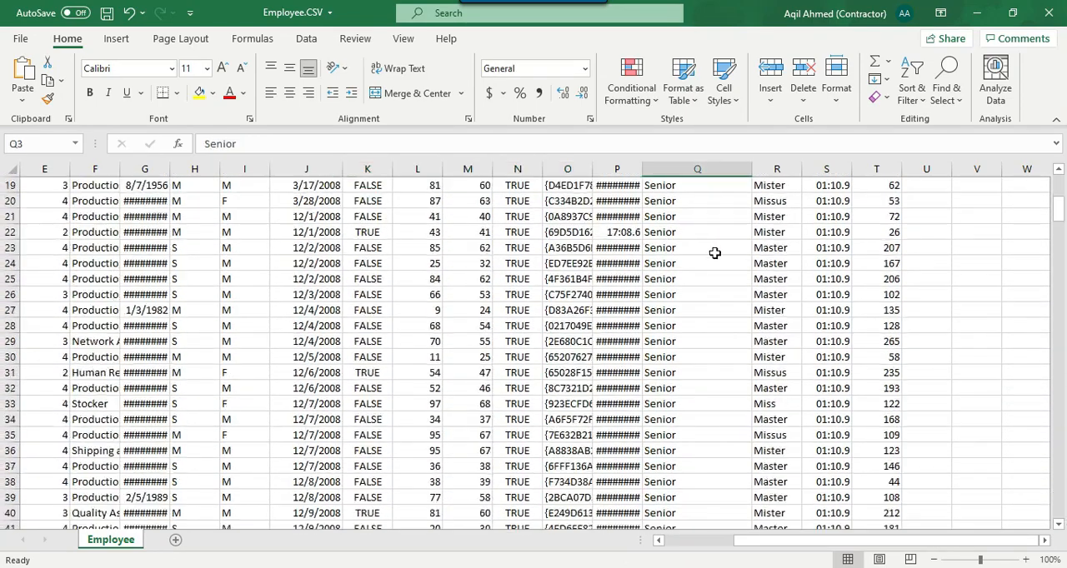
pyautogui.scroll(3, 717, 253)
pyautogui.scroll(3, 718, 252)
pyautogui.scroll(-5, 718, 253)
pyautogui.scroll(5, 719, 252)
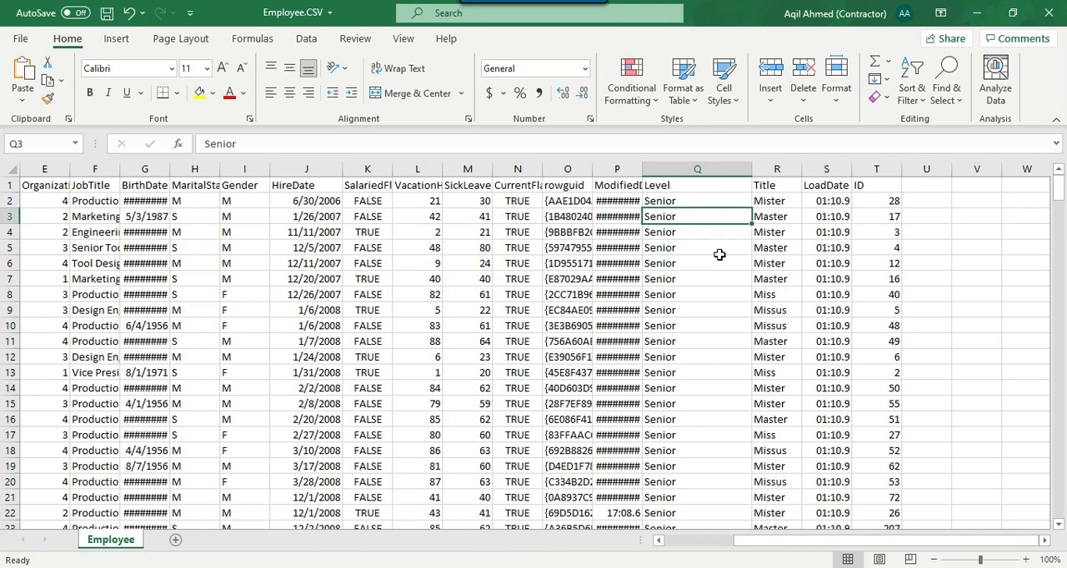
# Widen the MaritalStatus column to show its full header while checking the first row's Title and Gender.
pyautogui.click(785, 203)
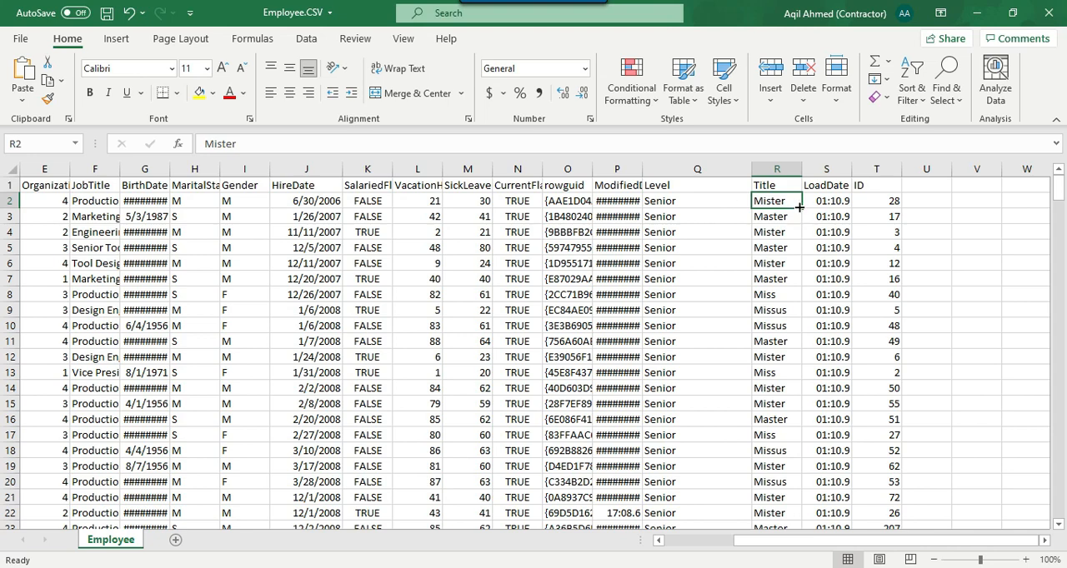
pyautogui.click(228, 200)
pyautogui.moveTo(220, 170); pyautogui.dragTo(240, 169)
pyautogui.click(209, 218)
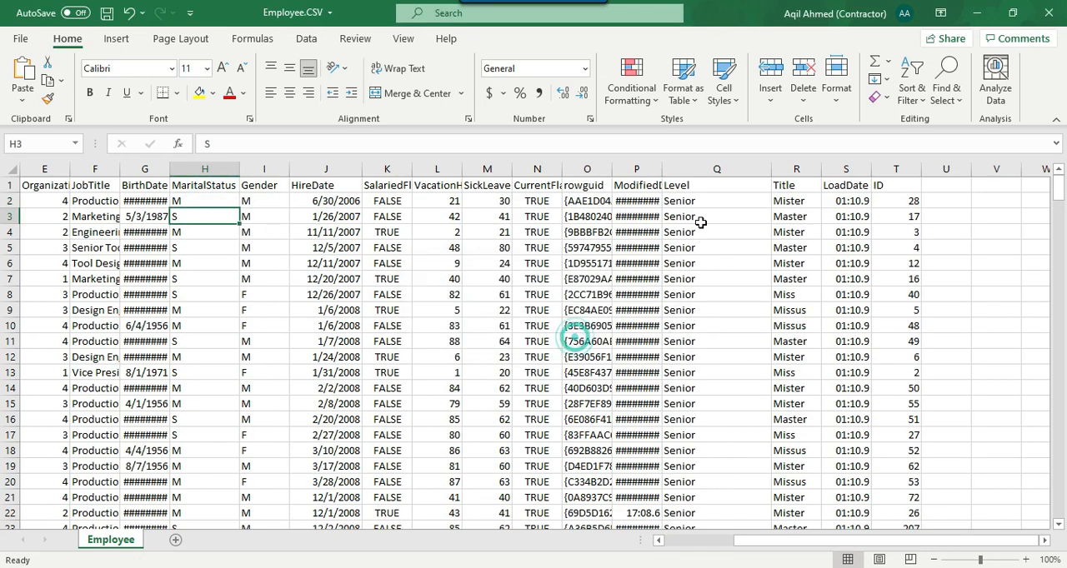
# Compare the MaritalStatus and Gender values in rows 3 and 8 with the corresponding Title values.
pyautogui.click(731, 200)
pyautogui.click(779, 200)
pyautogui.click(205, 217)
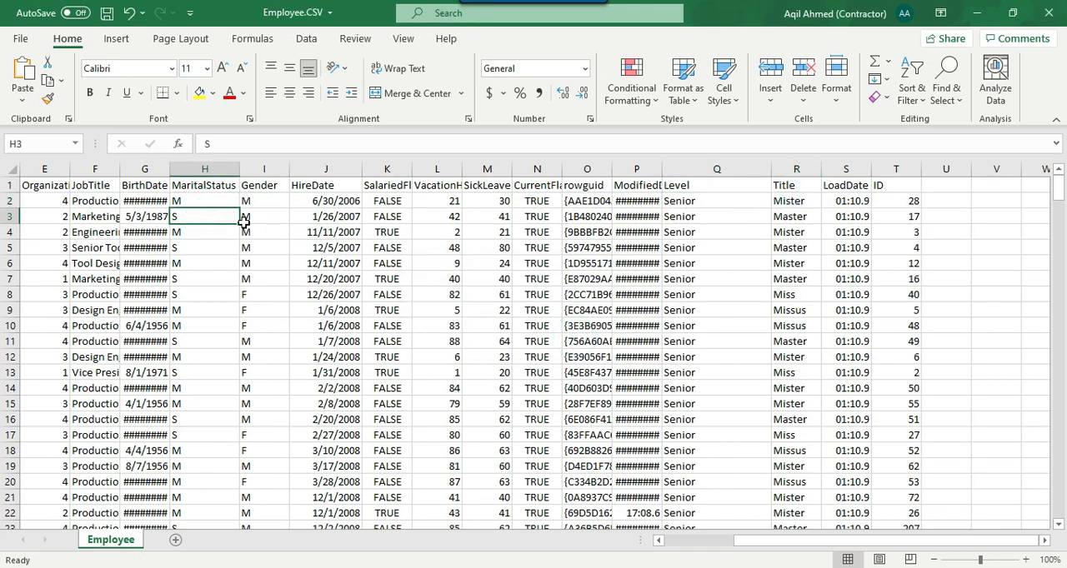
pyautogui.click(262, 217)
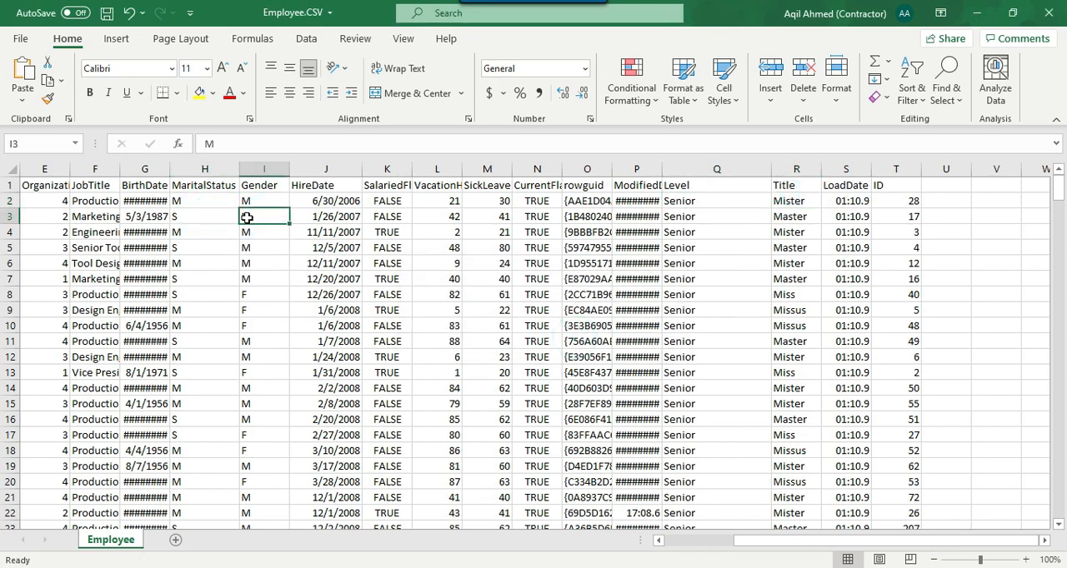
pyautogui.moveTo(247, 217); pyautogui.dragTo(230, 216)
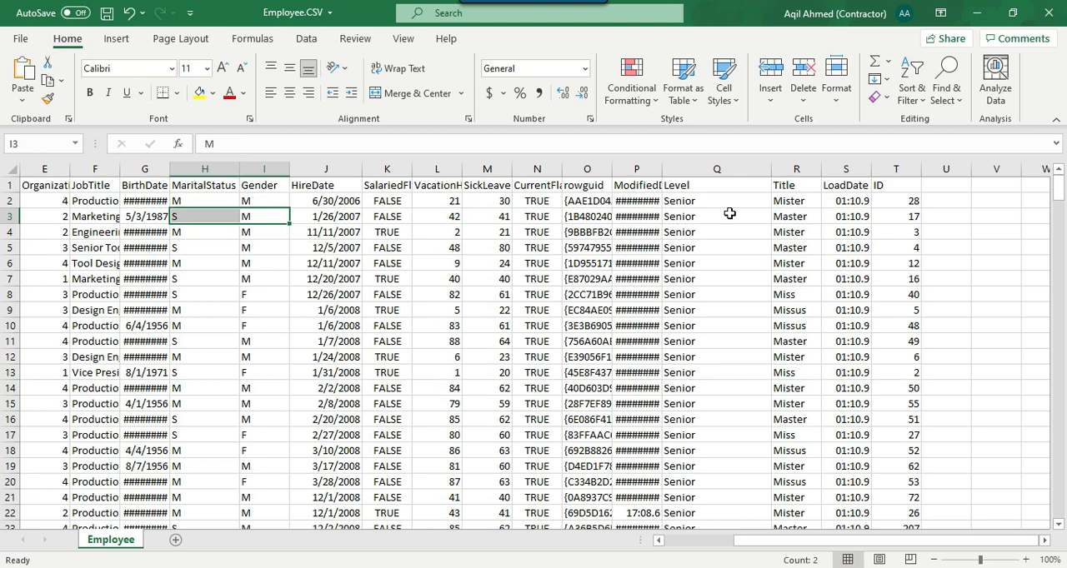
pyautogui.click(799, 217)
pyautogui.moveTo(793, 296); pyautogui.dragTo(231, 297)
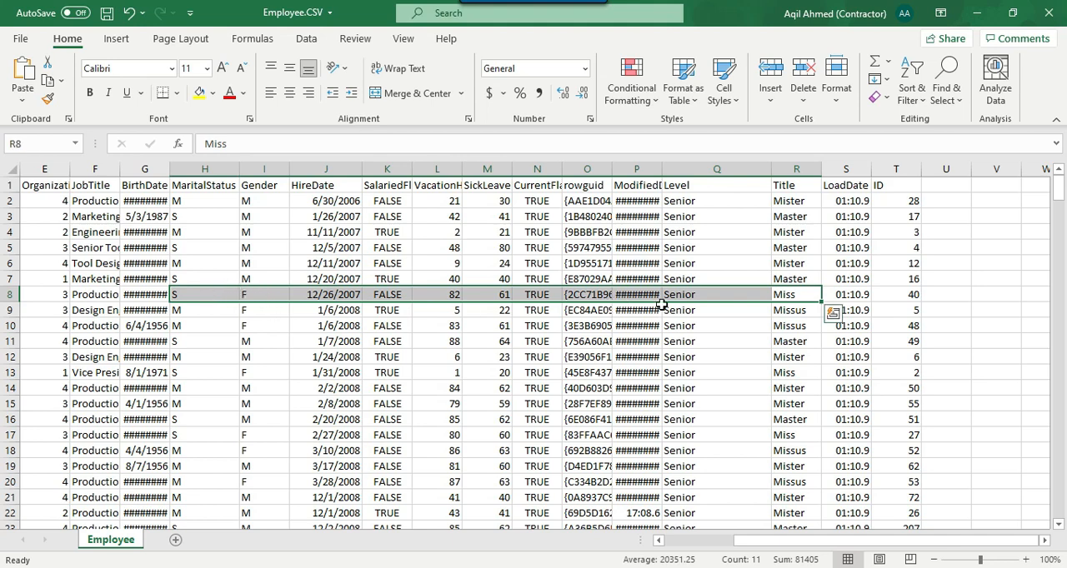
# Fill the "Miss" Title cell in row 8 with yellow.
pyautogui.click(803, 298)
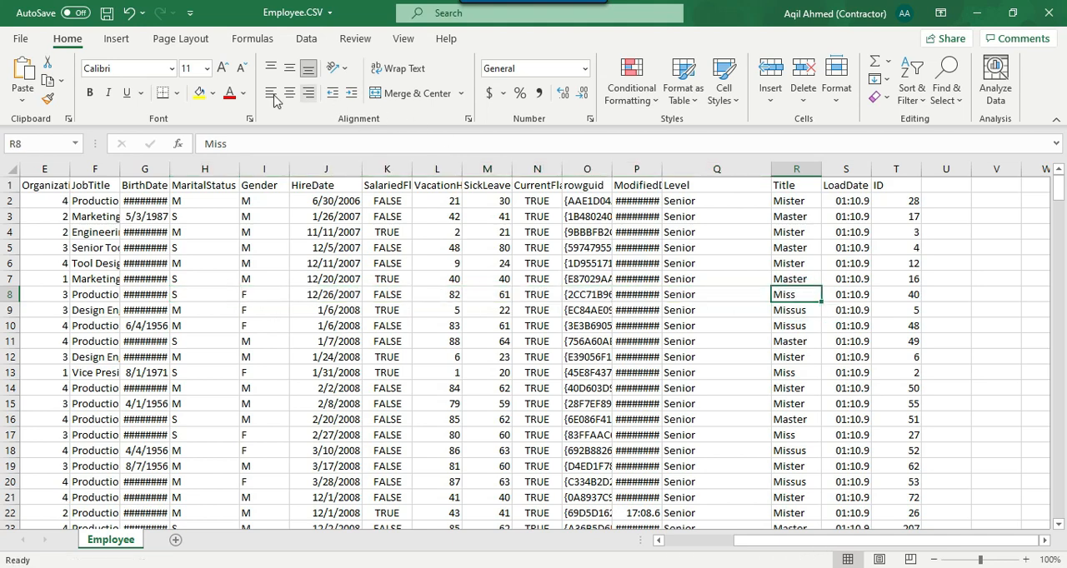
pyautogui.click(200, 93)
pyautogui.click(803, 314)
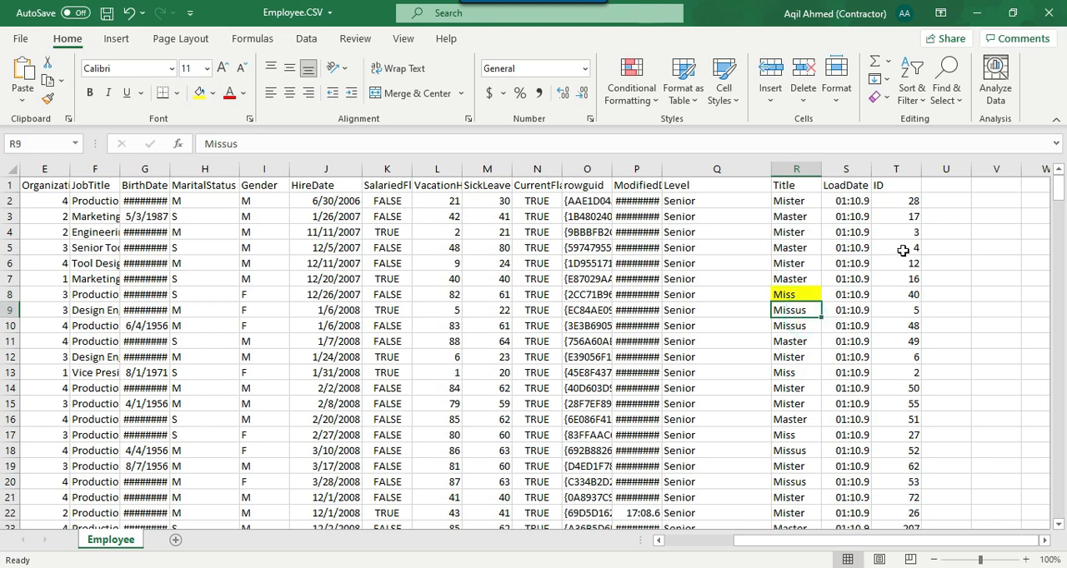
# Format the LoadDate column as a Date using the *3/14/2012 type.
pyautogui.click(846, 170)
pyautogui.rightClick(842, 242)
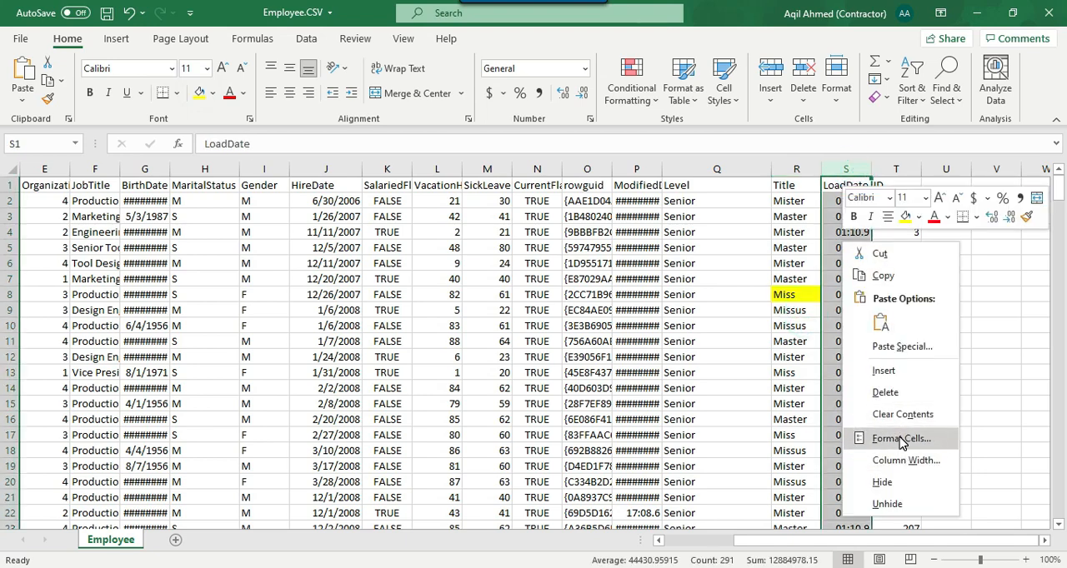
pyautogui.click(901, 439)
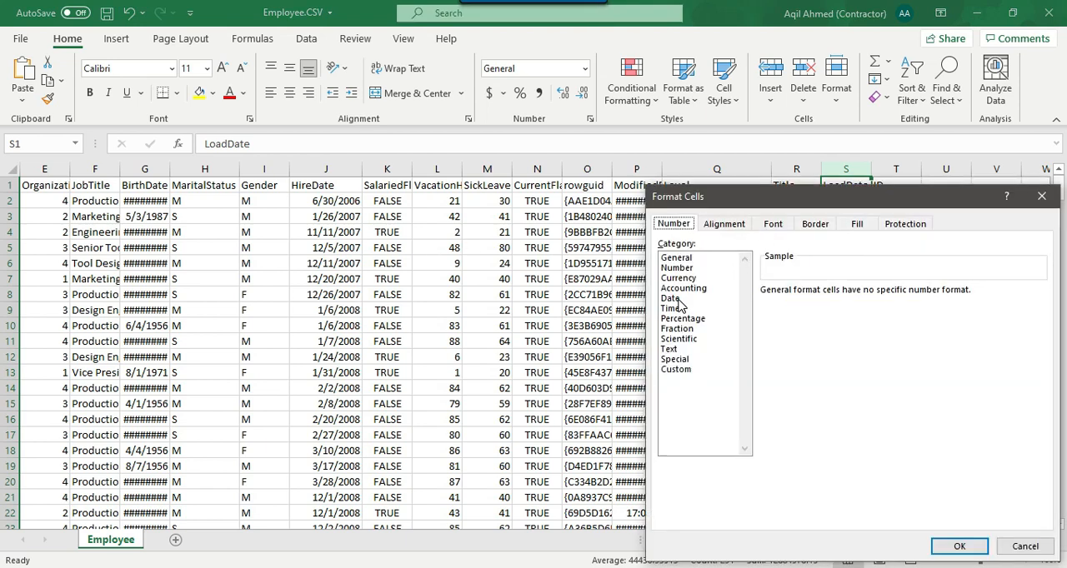
pyautogui.click(670, 298)
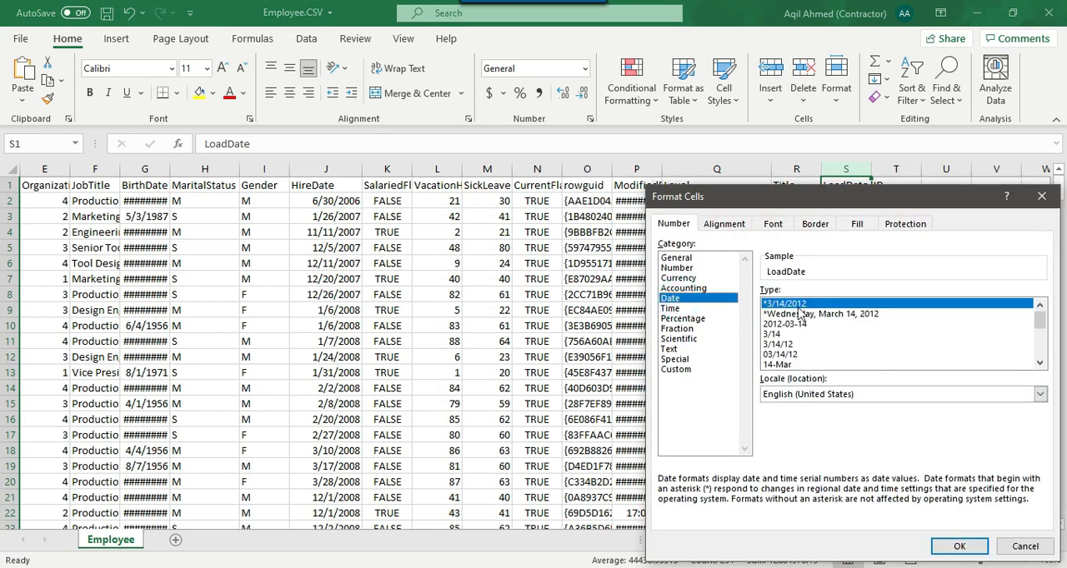
pyautogui.click(959, 547)
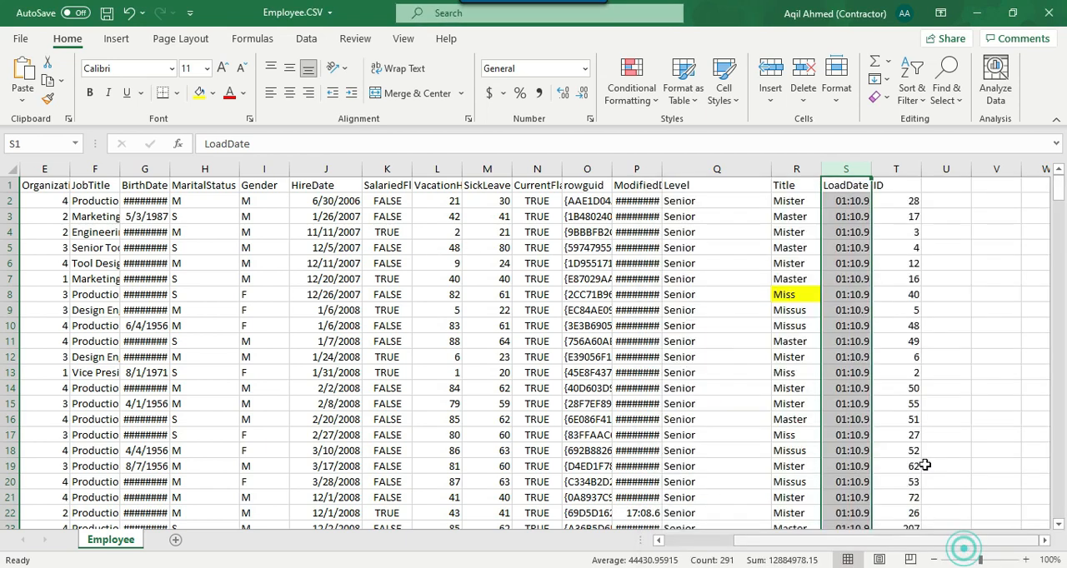
# Check the reformatted LoadDate column and the ID values in the first data rows.
pyautogui.click(896, 264)
pyautogui.click(843, 169)
pyautogui.click(915, 247)
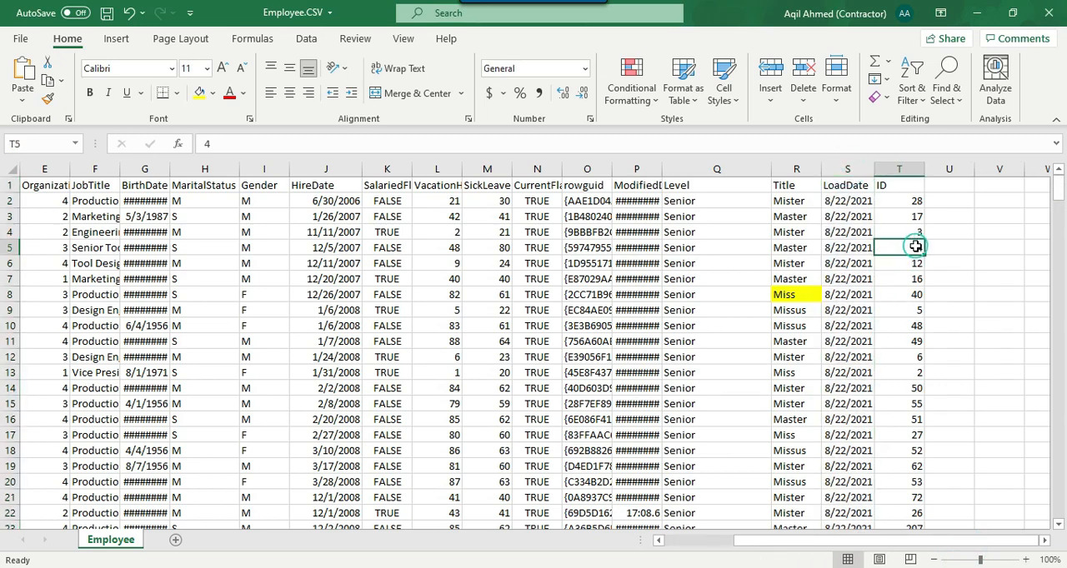
pyautogui.click(904, 207)
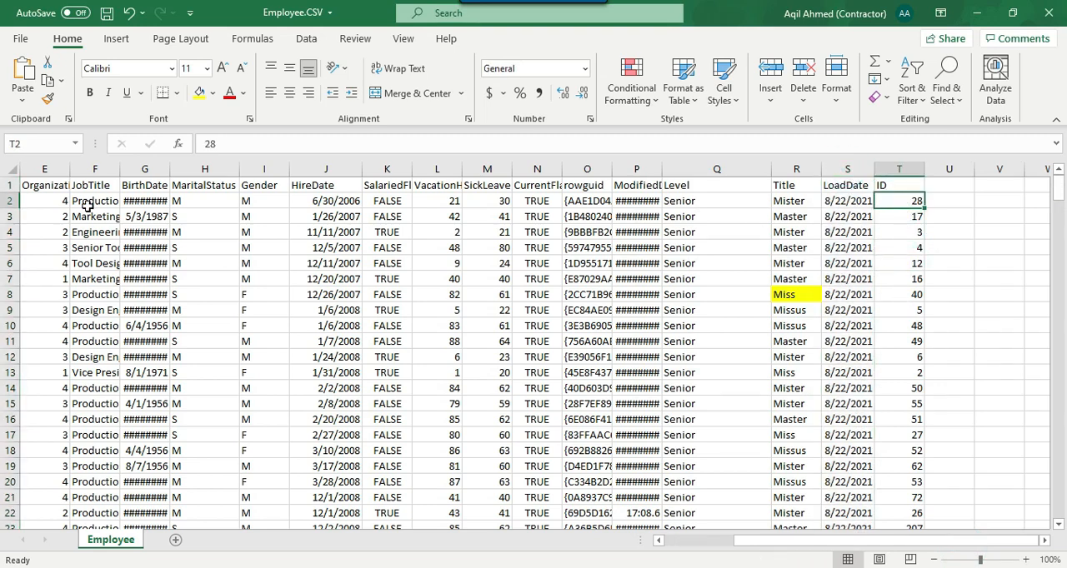
# Return to the start of the sheet and widen the BusinessEntityID and OrganizationLevel columns to show their full headers.
pyautogui.hotkey('ctrl', 'Home')
pyautogui.hotkey('alt', 'h')
pyautogui.press('o')
pyautogui.press('i')
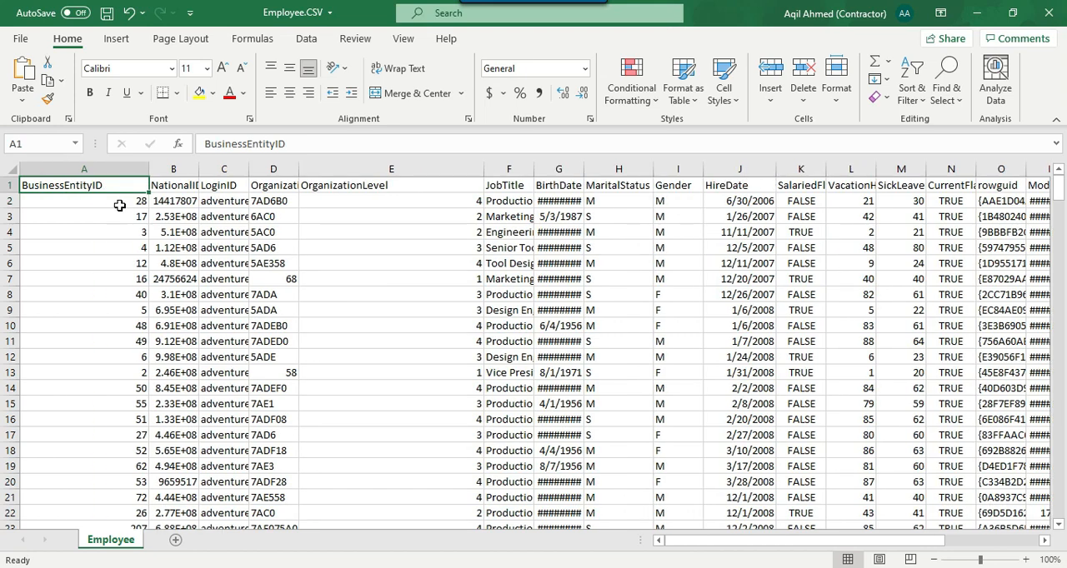
# Review the first rows from BusinessEntityID across to the added columns and select the Level, Title, LoadDate and ID columns.
pyautogui.press('Down')
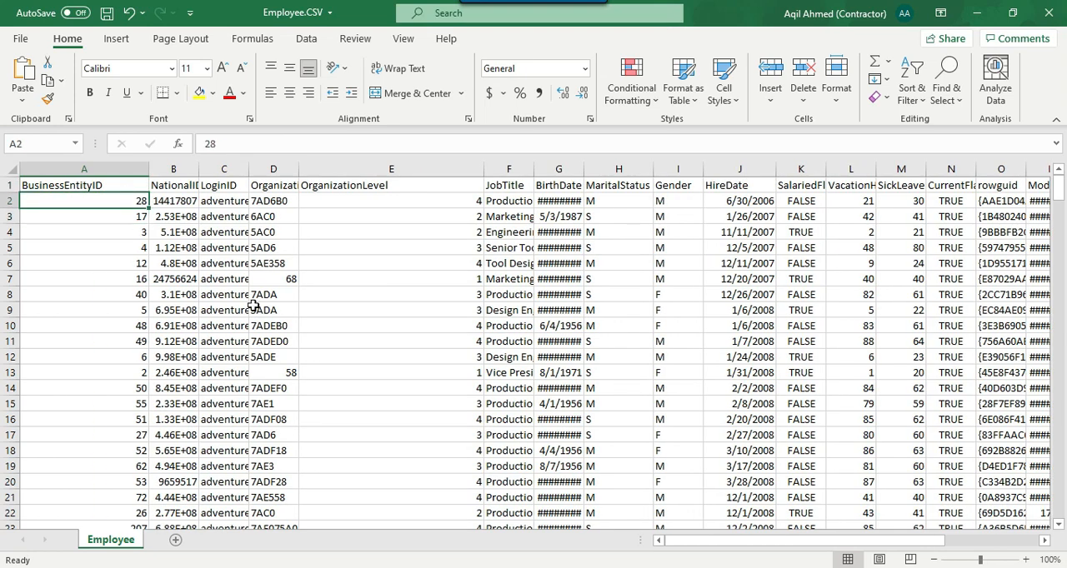
pyautogui.press('Right')
pyautogui.press('Right')
pyautogui.press('Right')
pyautogui.press('Right')
pyautogui.press('Right')
pyautogui.press('Right')
pyautogui.press('Right')
pyautogui.press('Right')
pyautogui.press('Right')
pyautogui.press('Right')
pyautogui.press('Right')
pyautogui.press('Right')
pyautogui.press('Right')
pyautogui.press('Right')
pyautogui.press('Right')
pyautogui.press('Right')
pyautogui.press('Right')
pyautogui.press('Right')
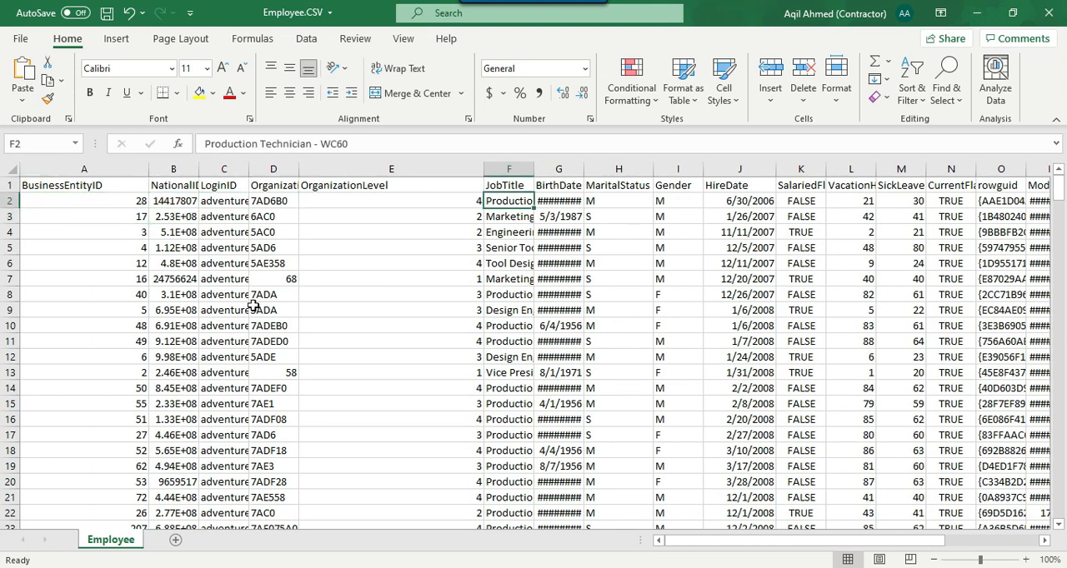
pyautogui.press('Right')
pyautogui.press('Right')
pyautogui.press('Right')
pyautogui.press('Right')
pyautogui.press('Right')
pyautogui.press('Right')
pyautogui.press('Right')
pyautogui.press('Left')
pyautogui.press('Left')
pyautogui.press('Left')
pyautogui.press('Left')
pyautogui.press('Left')
pyautogui.press('Left')
pyautogui.press('Down')
pyautogui.press('Right')
pyautogui.press('Right')
pyautogui.press('Down')
pyautogui.press('Down')
pyautogui.moveTo(476, 164); pyautogui.dragTo(691, 163)
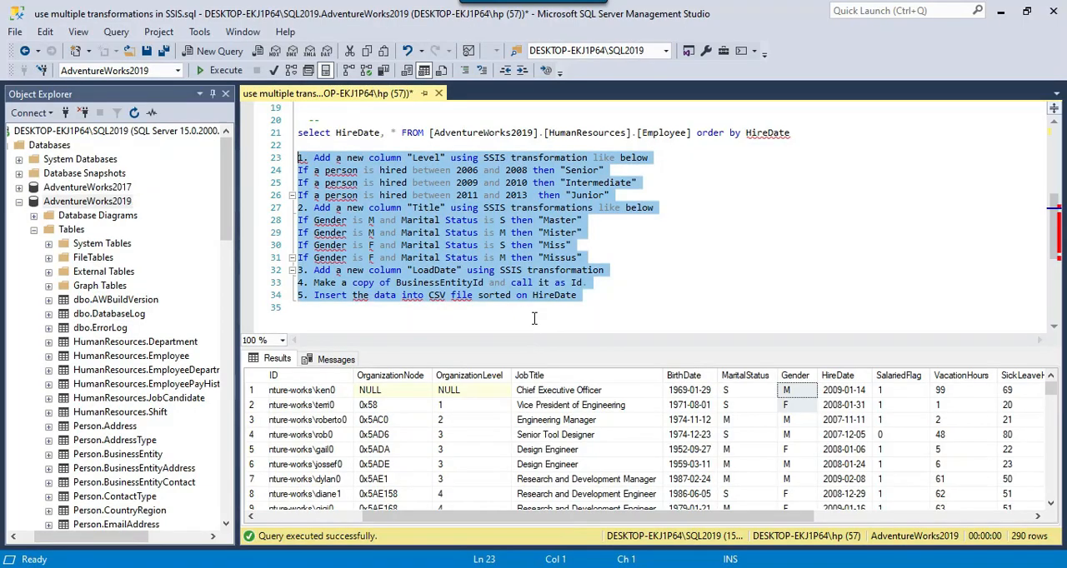
# Switch to SQL Server Management Studio and highlight requirements 1 to 5 in the query script to review them against the output.
pyautogui.click(623, 283)
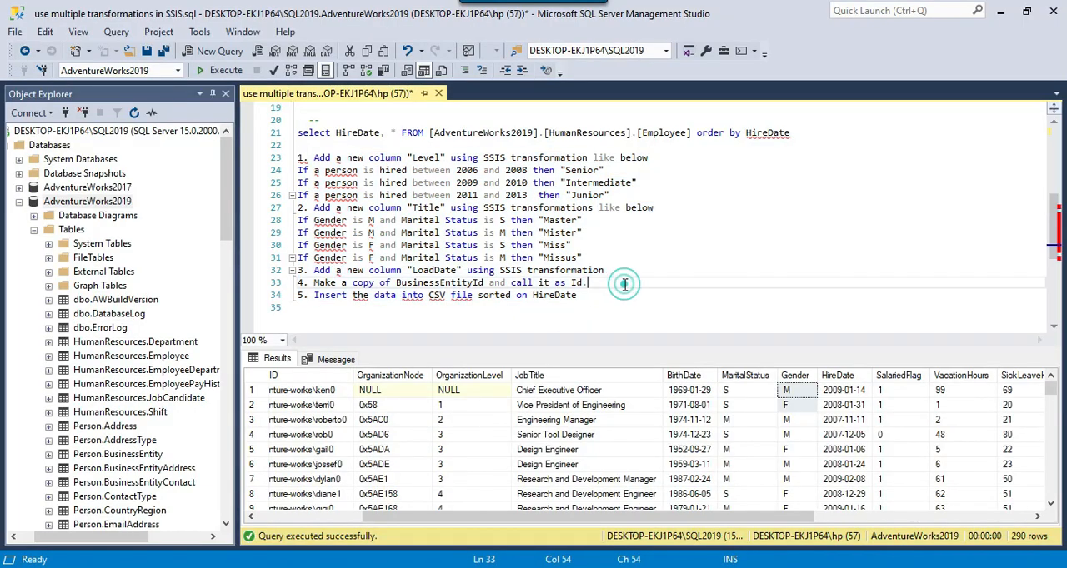
pyautogui.moveTo(623, 290); pyautogui.dragTo(282, 160)
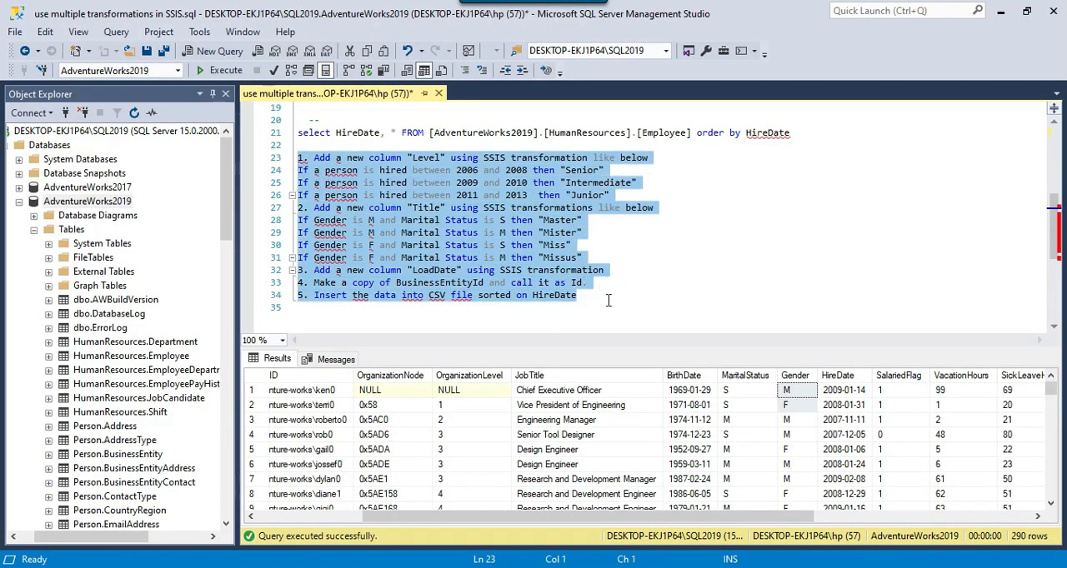